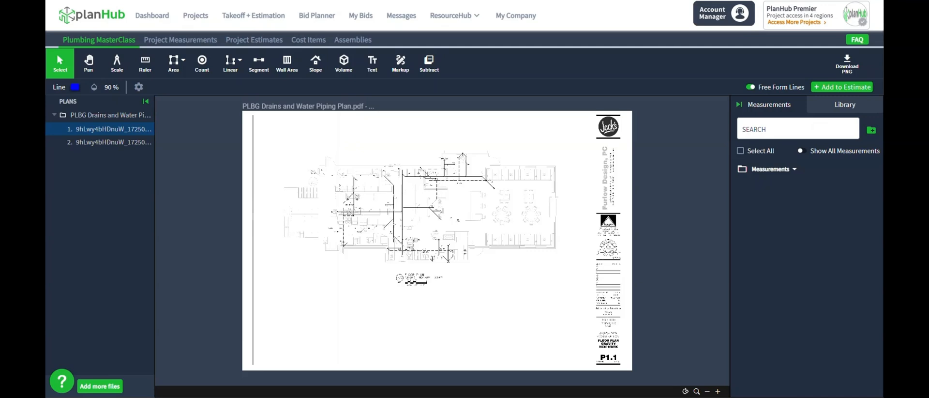
Step: Set the scale of the first plumbing plan sheet to the standard 1/4" = 1' 0"
scroll(409, 264, "up", 5)
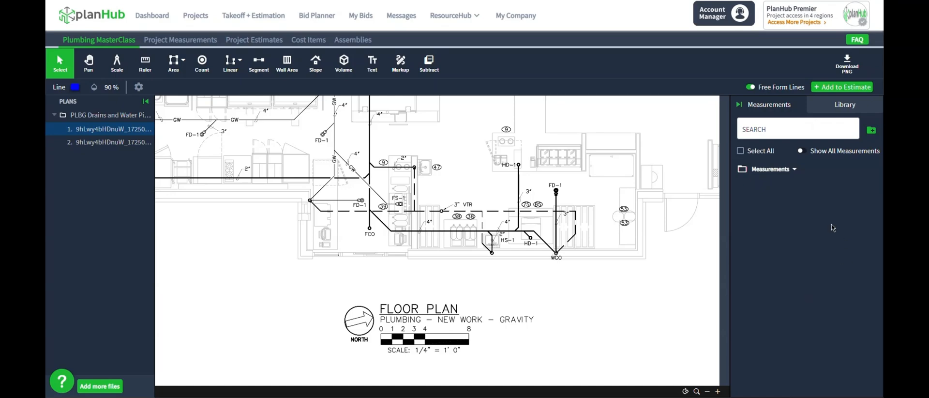
left_click(120, 72)
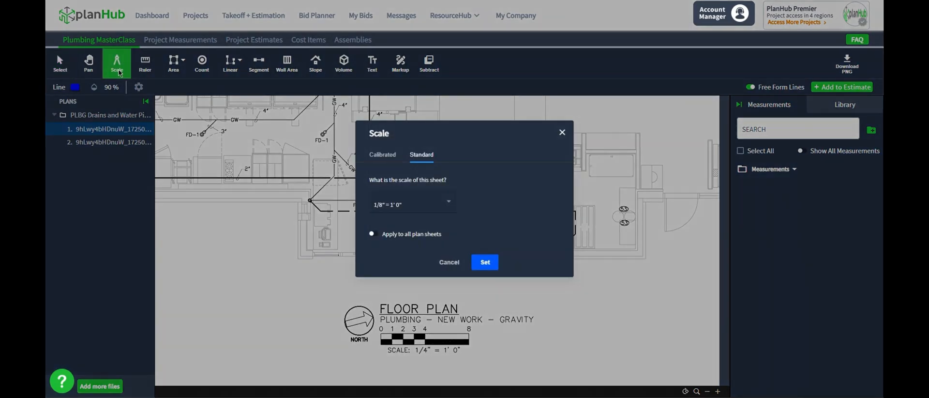
left_click(442, 206)
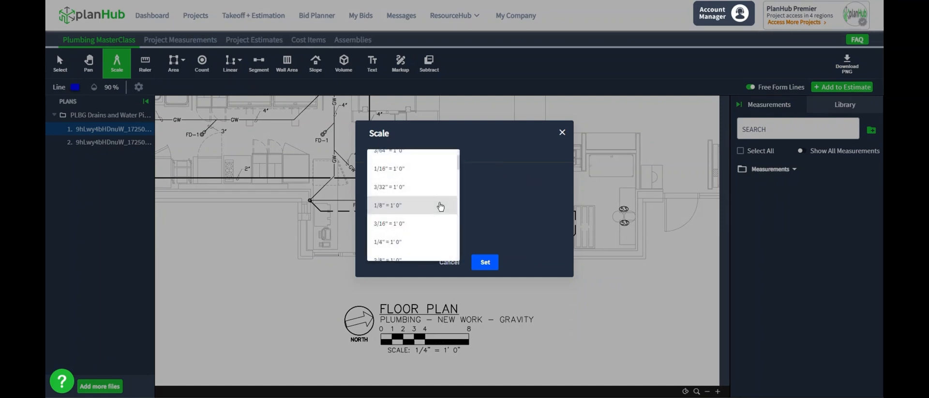
scroll(426, 204, "down", 1)
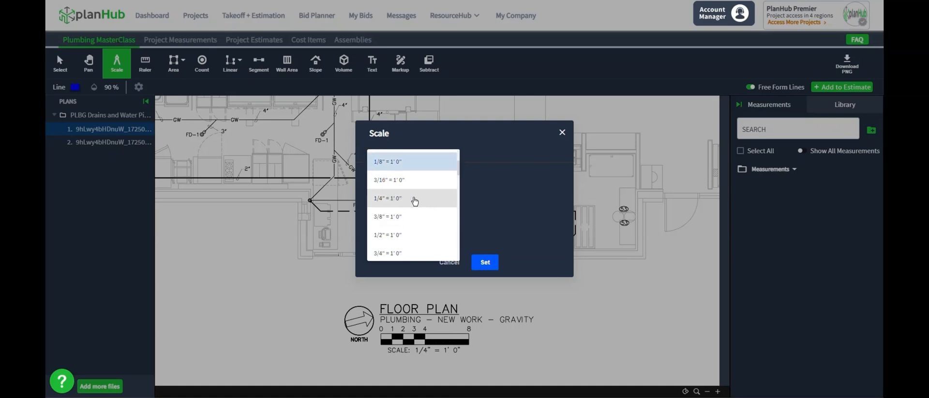
left_click(414, 200)
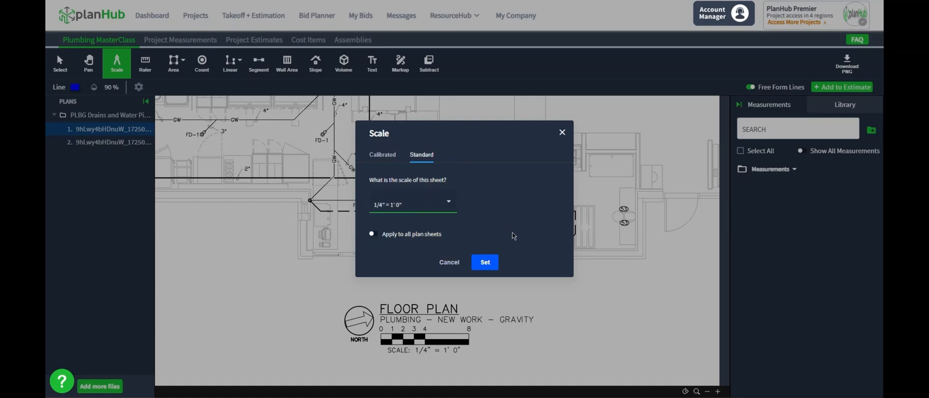
left_click(486, 263)
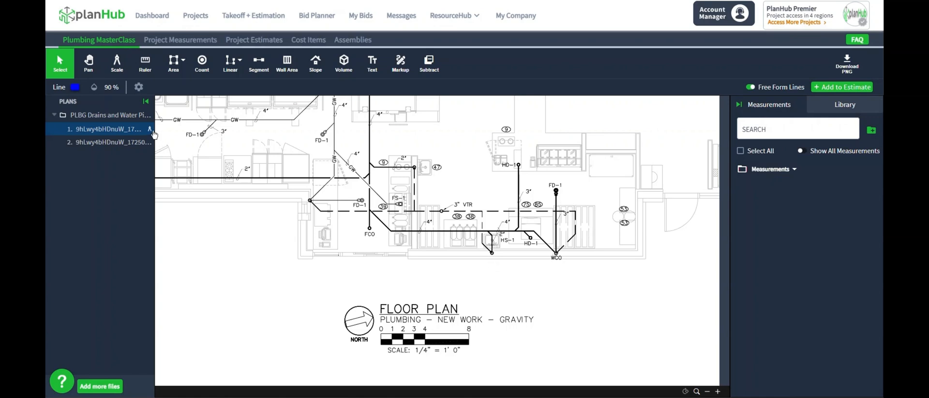
mouse_move(151, 134)
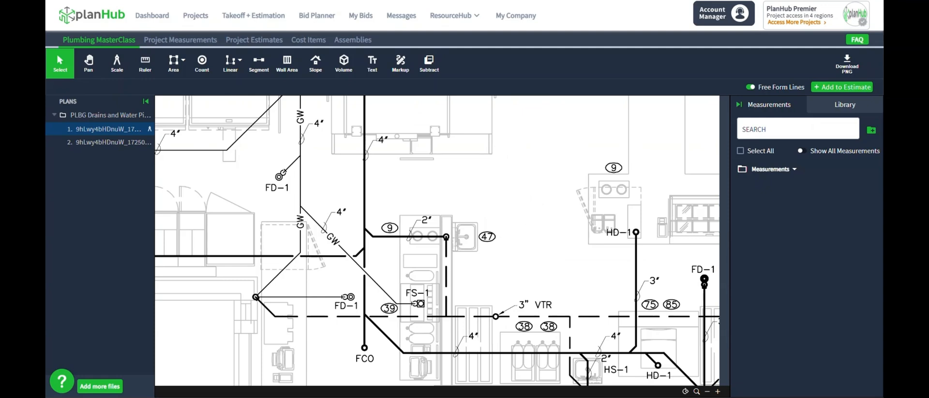
Step: Add the 2" PVC DWV Schedule 40 Pipe measurement from the library's PVC Pipe and Fittings folder, keeping its default properties
mouse_move(772, 179)
left_click(831, 116)
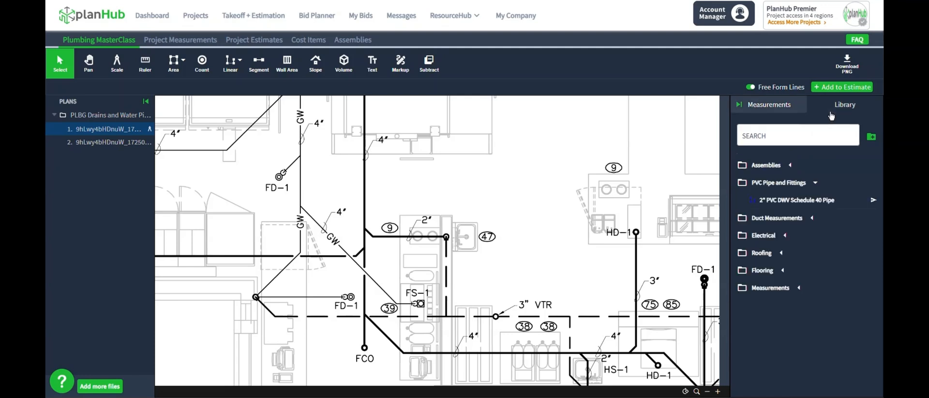
left_click(816, 186)
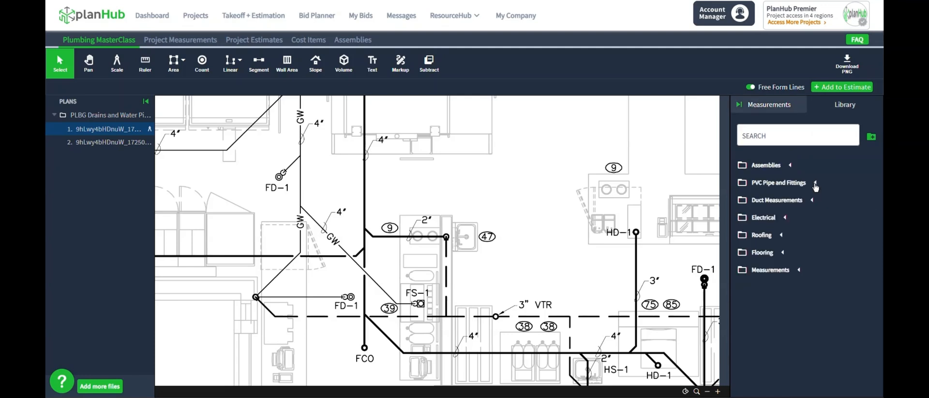
left_click(816, 187)
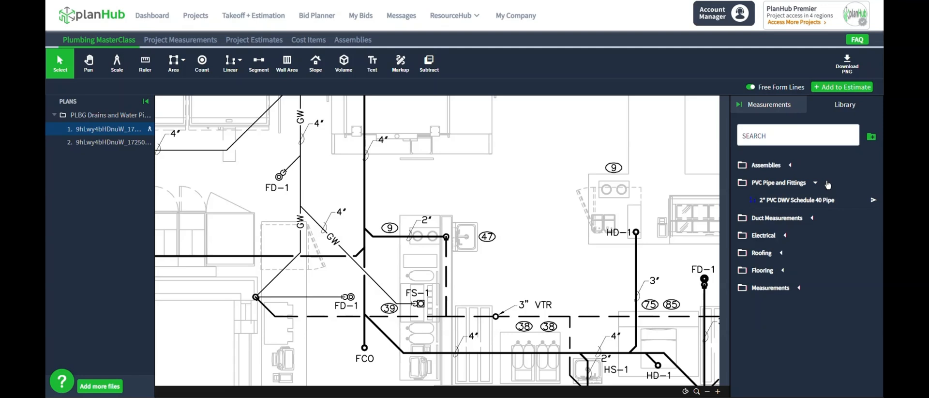
right_click(796, 202)
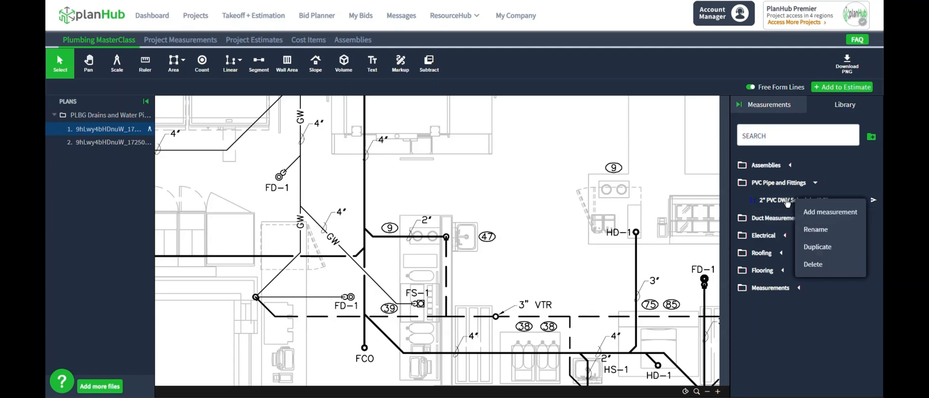
left_click(821, 215)
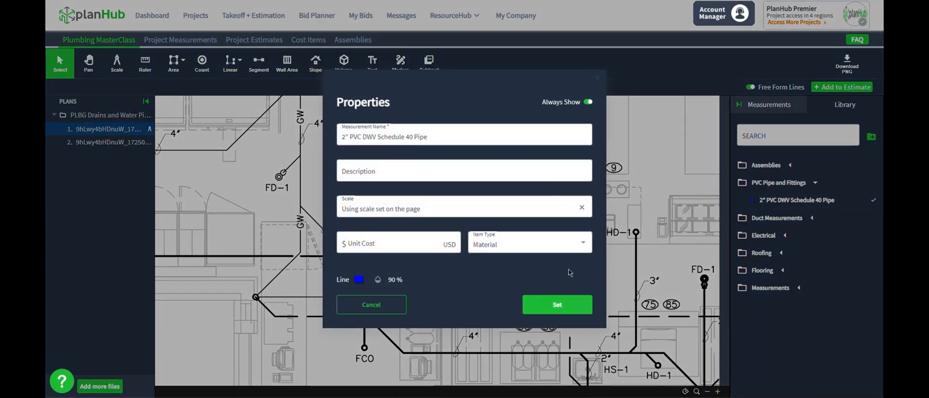
left_click(559, 305)
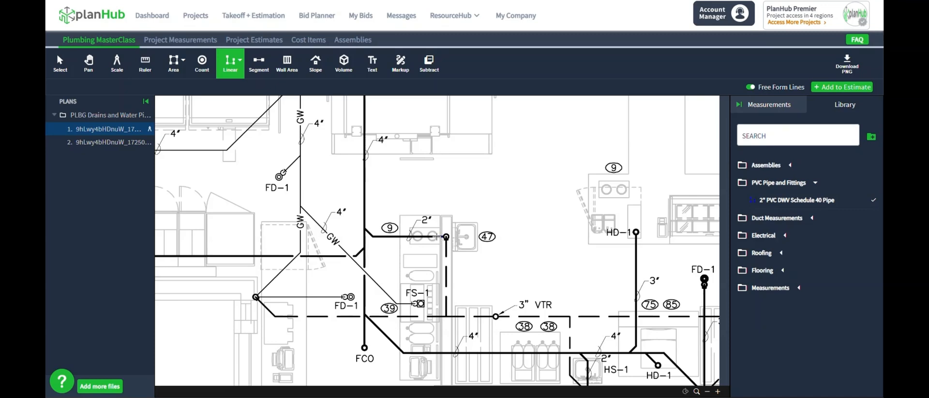
Step: Trace the 2-inch drain from the riser beside sink 47 along its bend to the 4-inch main
left_click(447, 236)
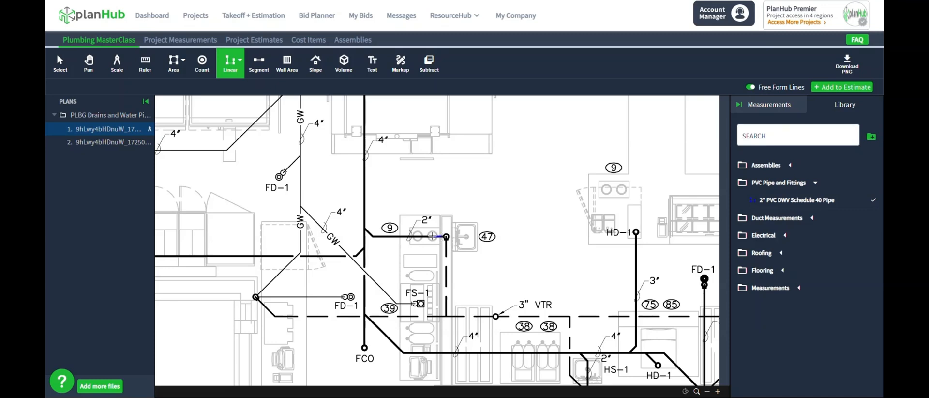
left_click(371, 236)
double_click(365, 228)
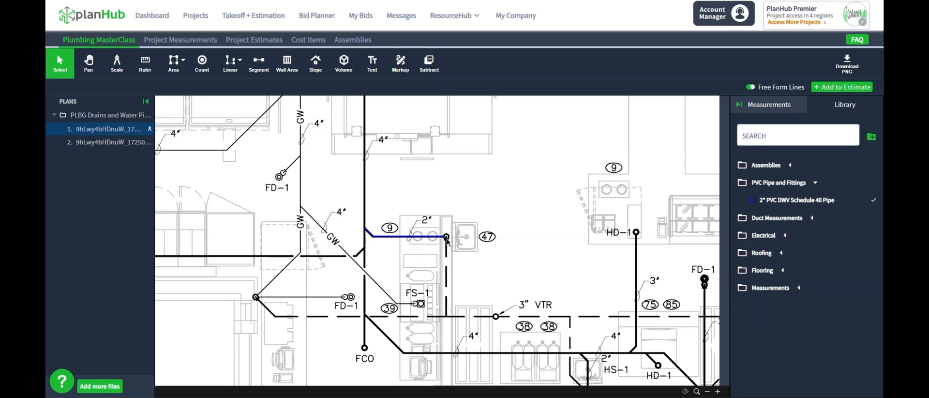
Step: Resume the 2" PVC DWV Schedule 40 Pipe measurement and trace the dashed vertical vent from sink 47 to the horizontal vent line
left_click(784, 113)
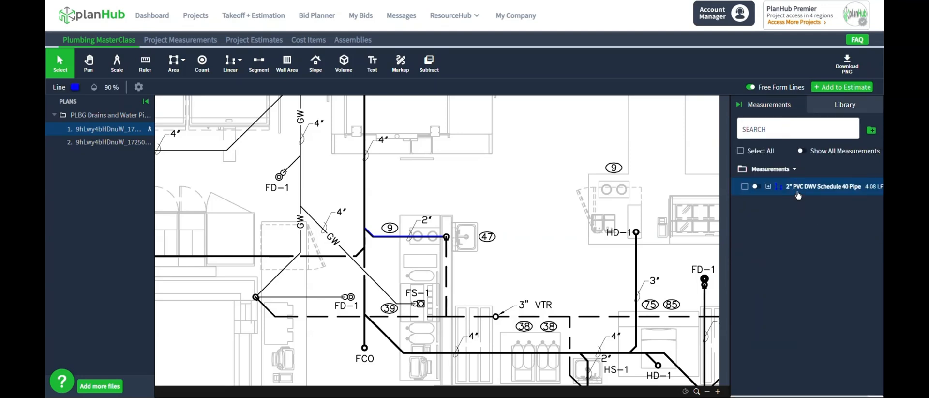
left_click(756, 187)
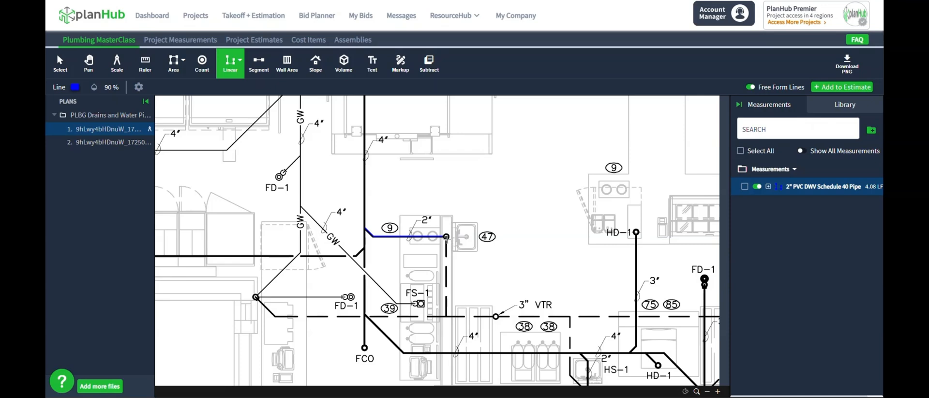
left_click(446, 236)
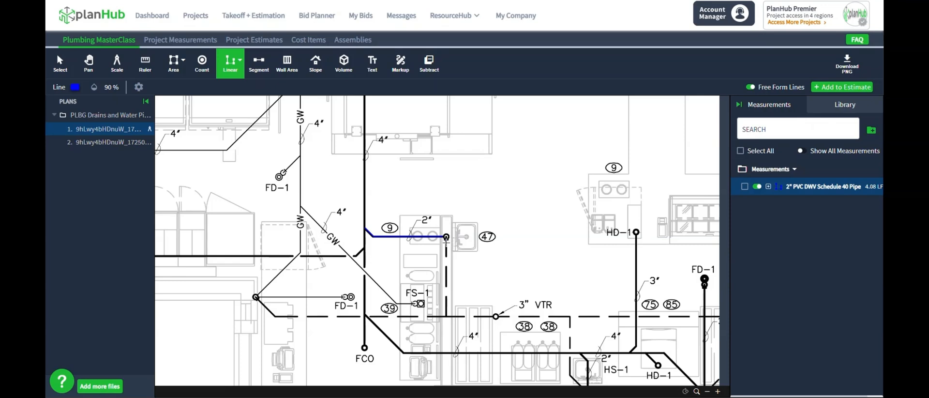
double_click(446, 317)
Step: Trace the 2-inch drain at hand sink HS-1 from its riser along the bend to the 4-inch main
scroll(491, 311, "down", 3)
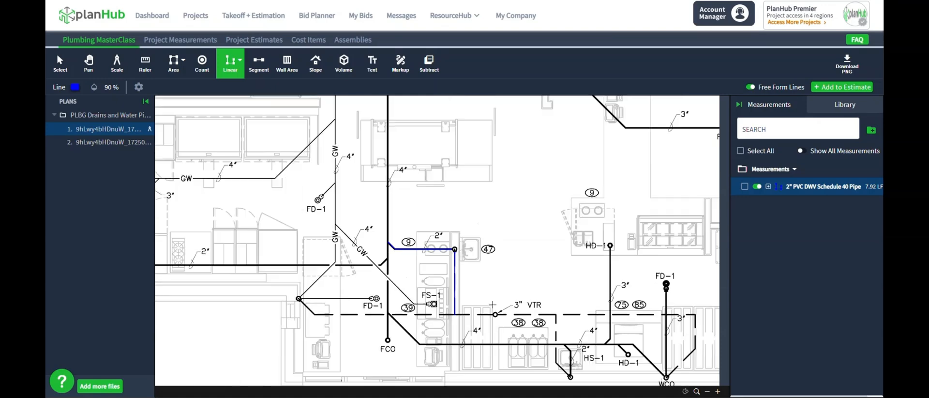
left_click_drag(466, 240, 452, 221)
left_click_drag(490, 255, 473, 255)
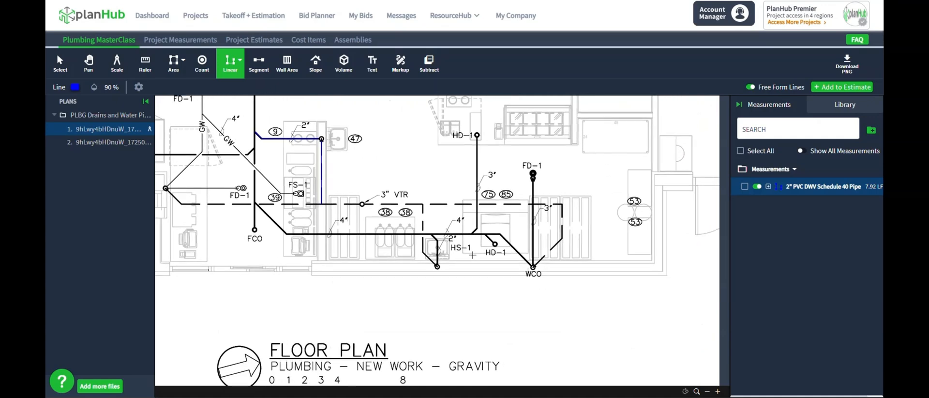
scroll(469, 254, "up", 3)
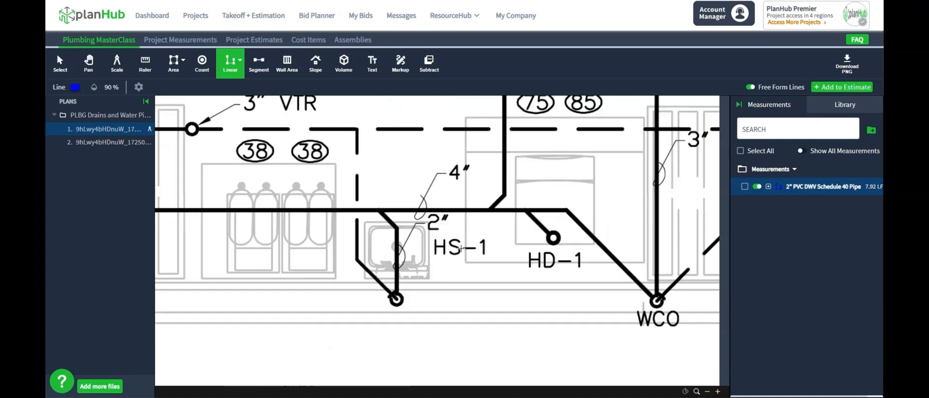
scroll(450, 252, "up", 4)
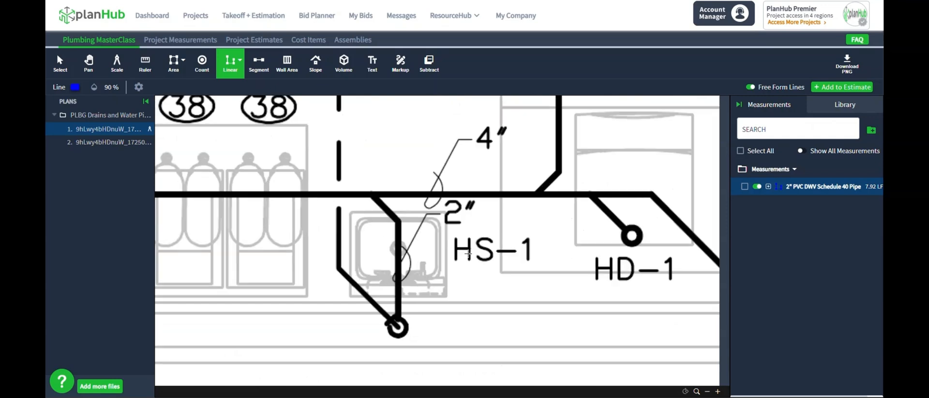
left_click_drag(468, 253, 475, 255)
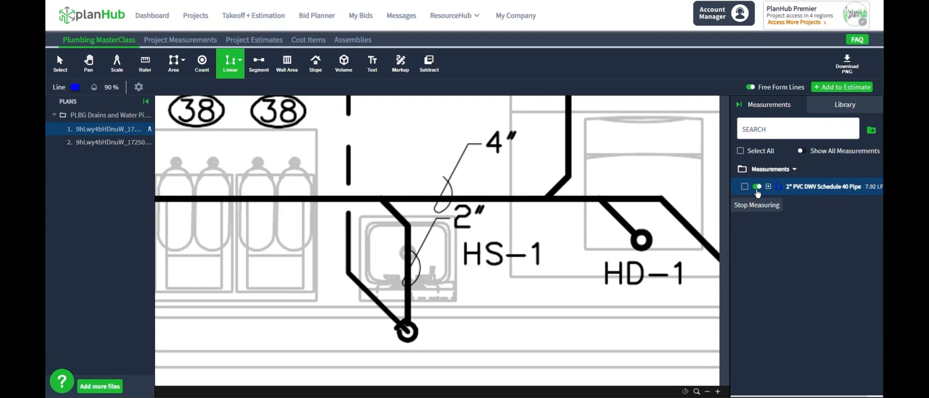
left_click(407, 321)
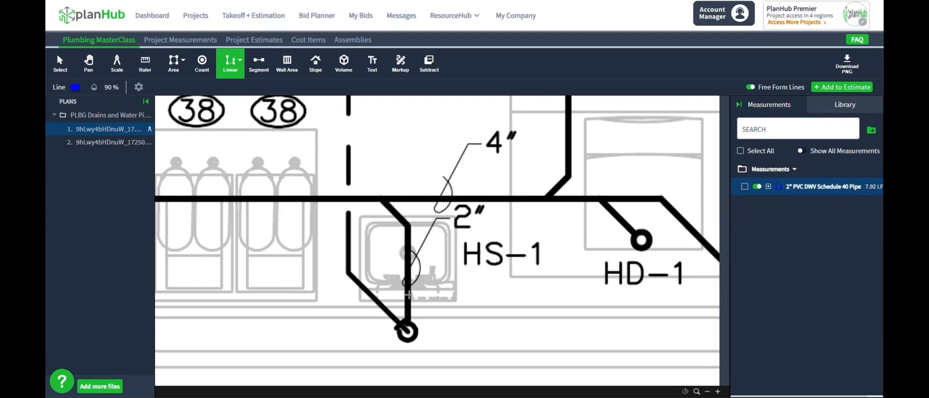
left_click(409, 226)
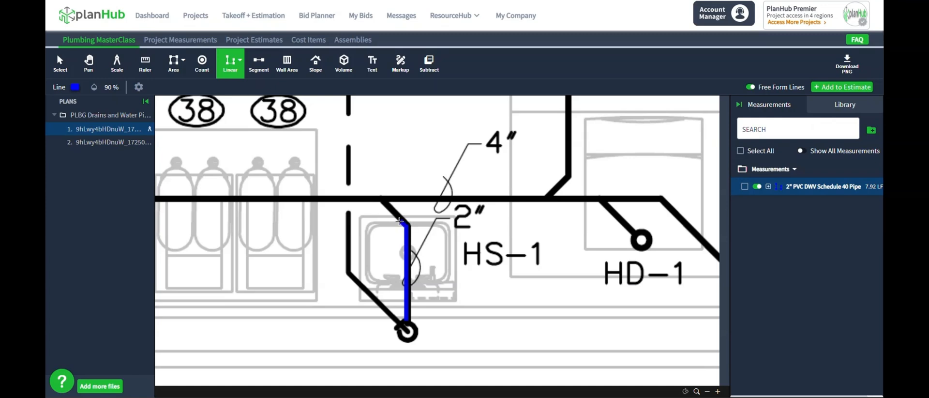
left_click(384, 201)
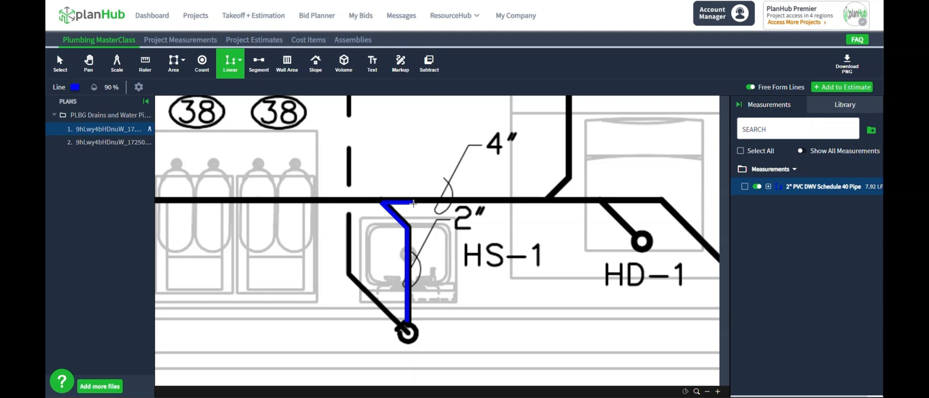
key("Escape")
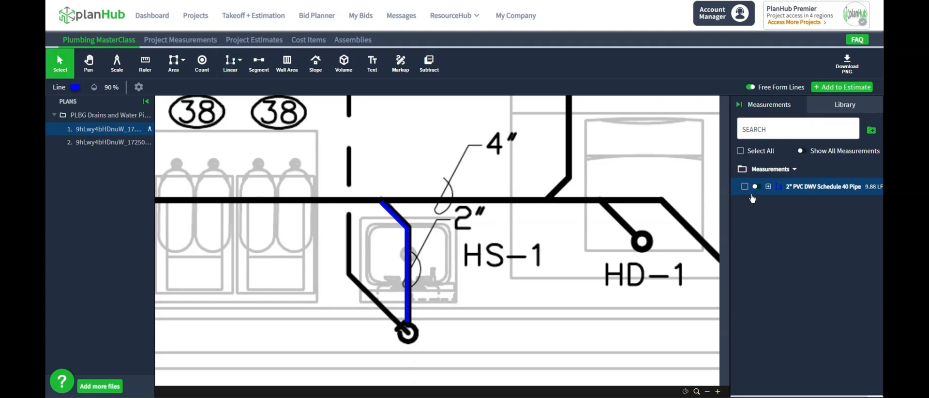
Step: Resume the 2-inch pipe measurement and trace the dashed vent from the HS-1 riser to the horizontal vent line
scroll(451, 274, "down", 3)
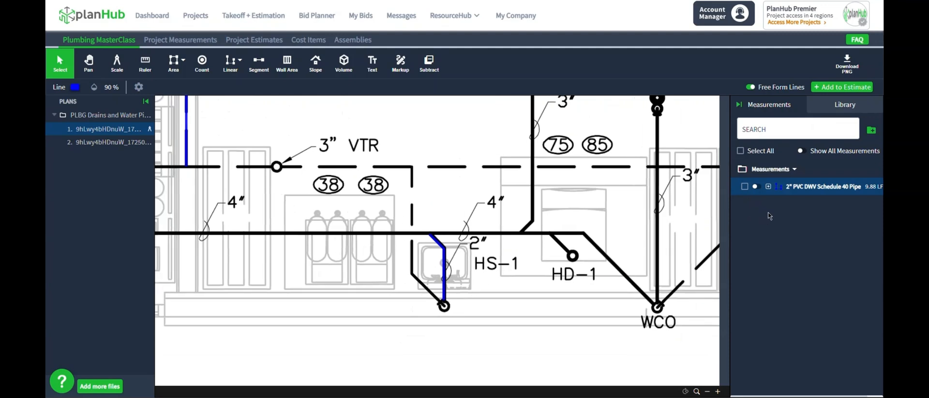
left_click(755, 187)
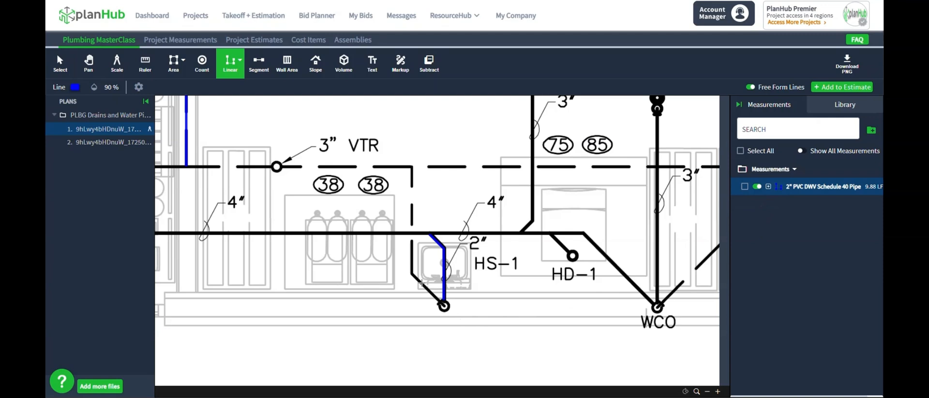
double_click(412, 168)
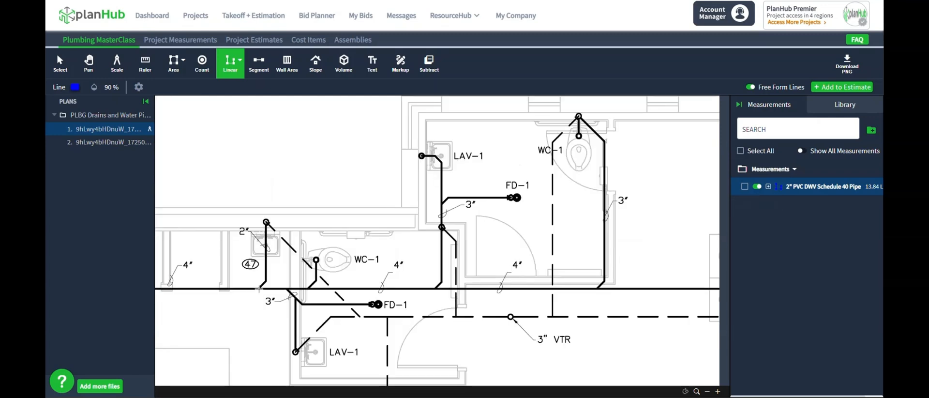
Step: Trace the 2-inch drain from the 4-inch main to the sink 47 riser near WC-1, plus its diagonal dashed vent
left_click(260, 288)
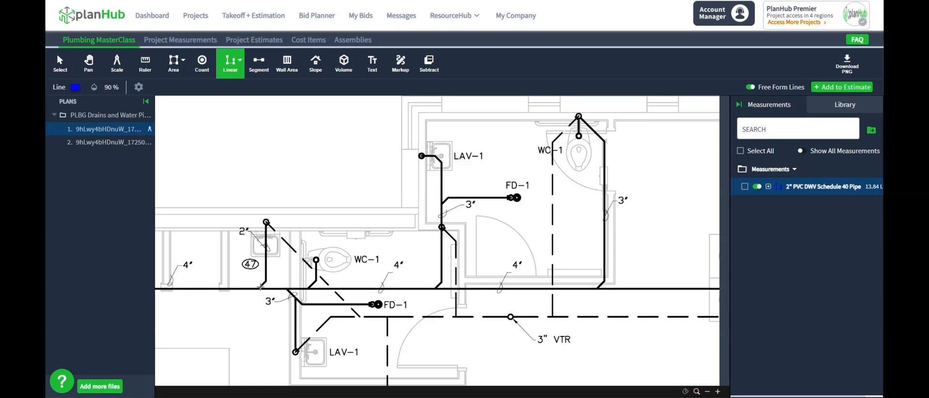
left_click(266, 280)
left_click(266, 223)
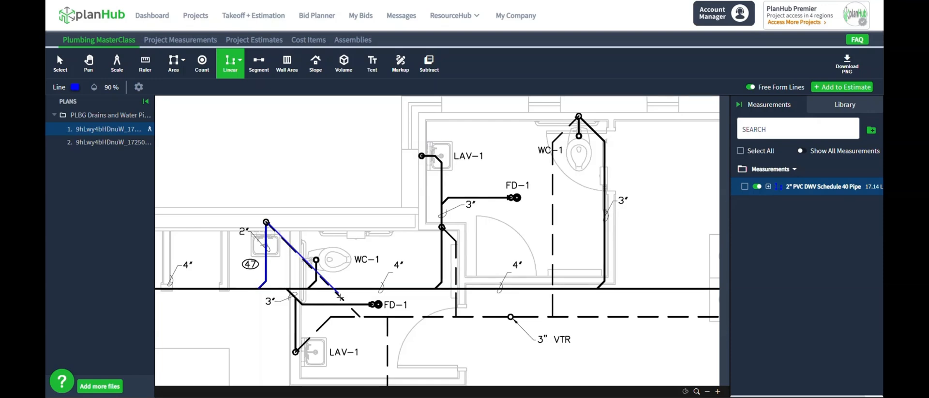
double_click(361, 315)
Step: Trace the 2-inch drain from the 4-inch main near item 9 to the lower sink 47 riser, plus its dashed vent up to the 3" VTR
scroll(487, 305, "down", 1)
left_click_drag(584, 280, 467, 250)
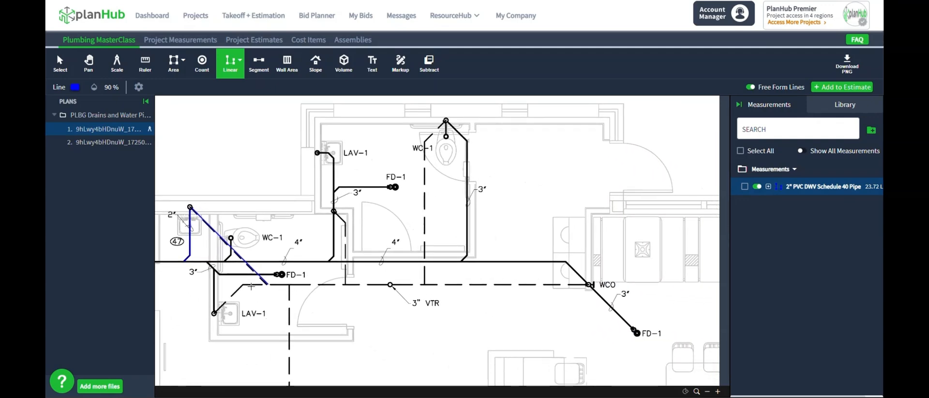
left_click_drag(233, 296, 544, 270)
left_click_drag(281, 285, 495, 225)
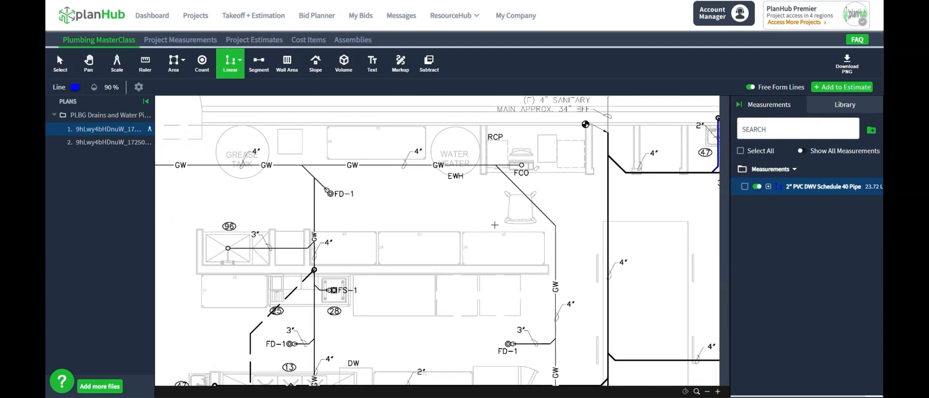
left_click_drag(359, 306, 478, 247)
left_click_drag(523, 332, 453, 235)
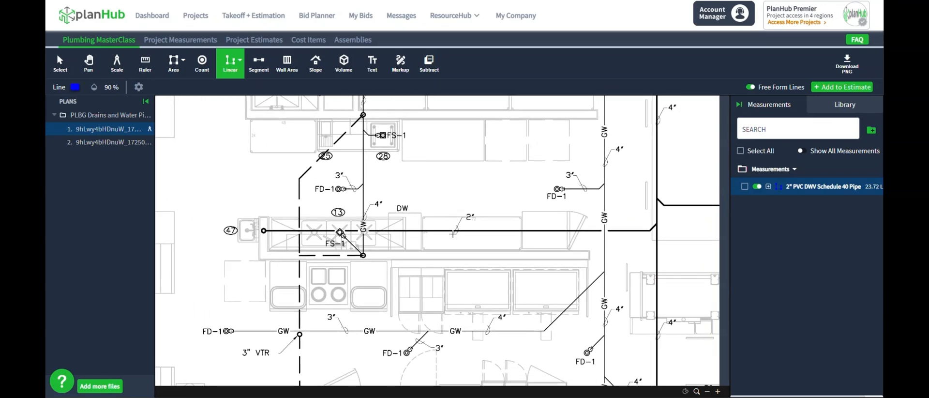
left_click_drag(474, 313, 444, 223)
left_click_drag(503, 323, 465, 263)
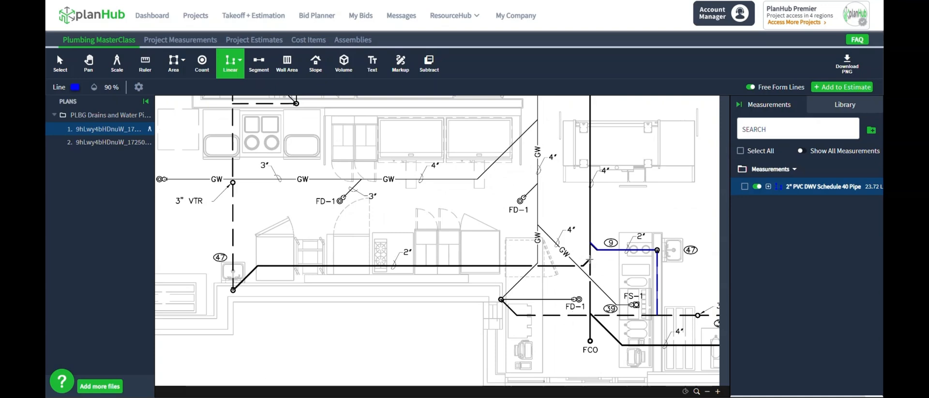
mouse_move(589, 259)
left_mouse_down()
mouse_move(398, 273)
mouse_move(258, 265)
mouse_move(233, 289)
left_mouse_up()
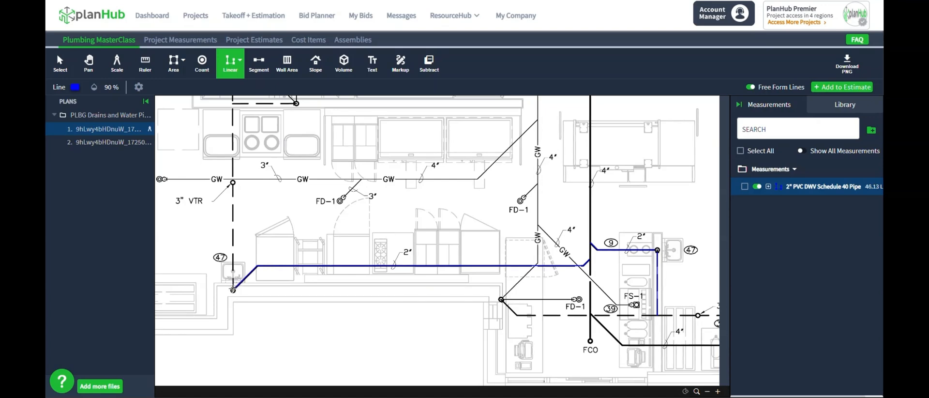
left_click_drag(233, 290, 233, 183)
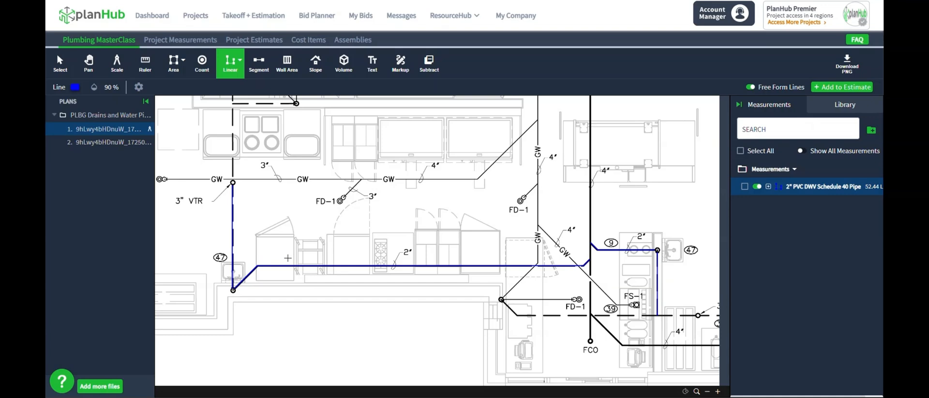
Step: Check the PVC Pipe and Fittings library folder and create a line measurement named 3" PVC DWV Schedule 40 Pipe
left_click(838, 113)
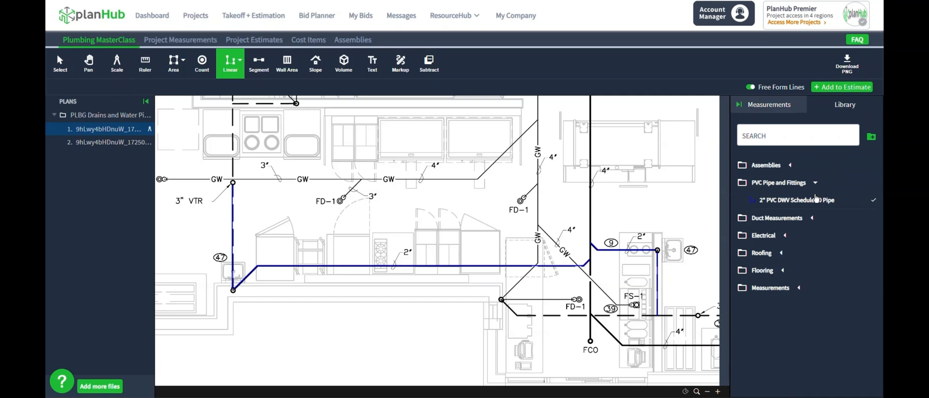
left_click(788, 105)
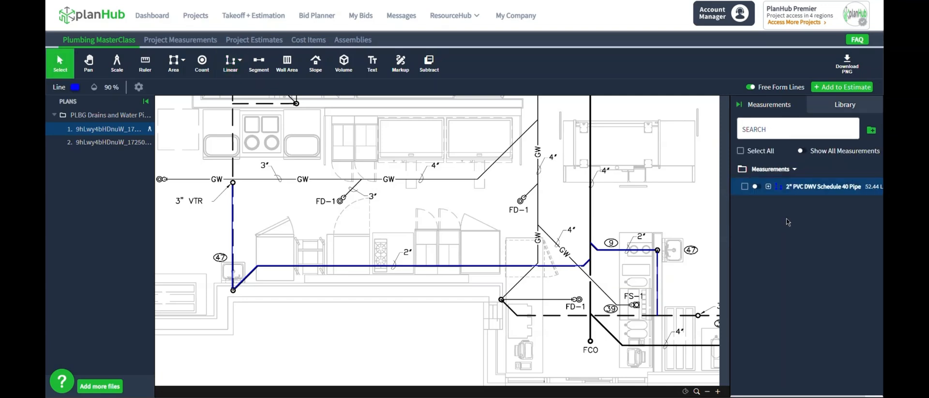
left_click(232, 64)
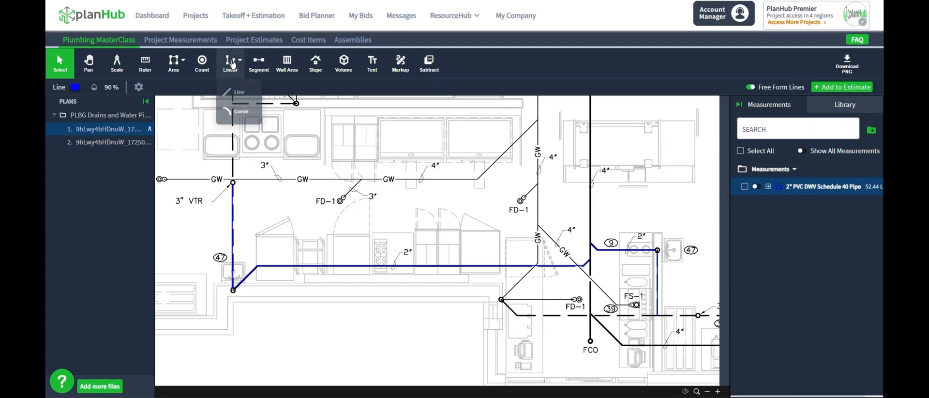
left_click(238, 94)
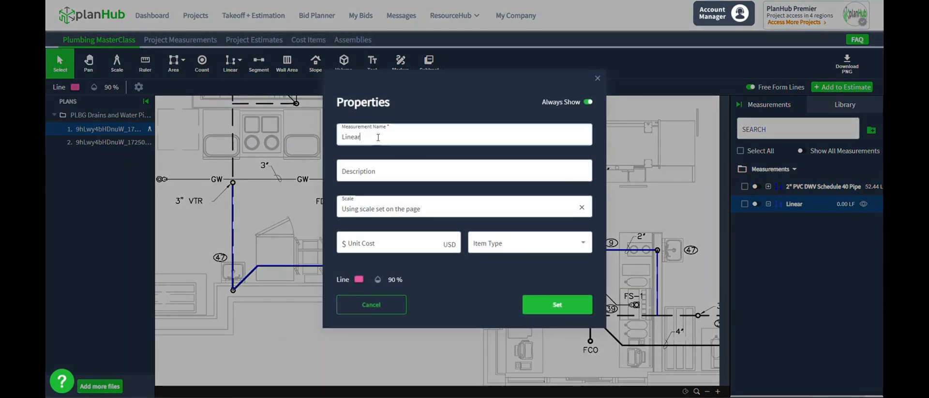
left_click_drag(378, 137, 330, 141)
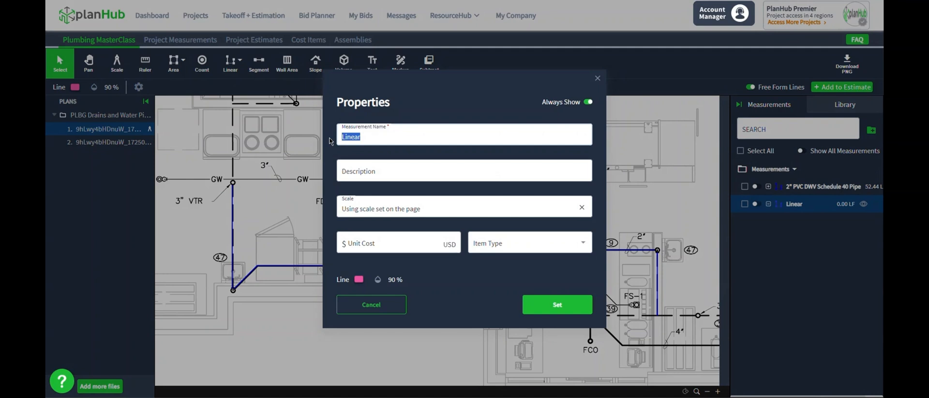
key("BackSpace")
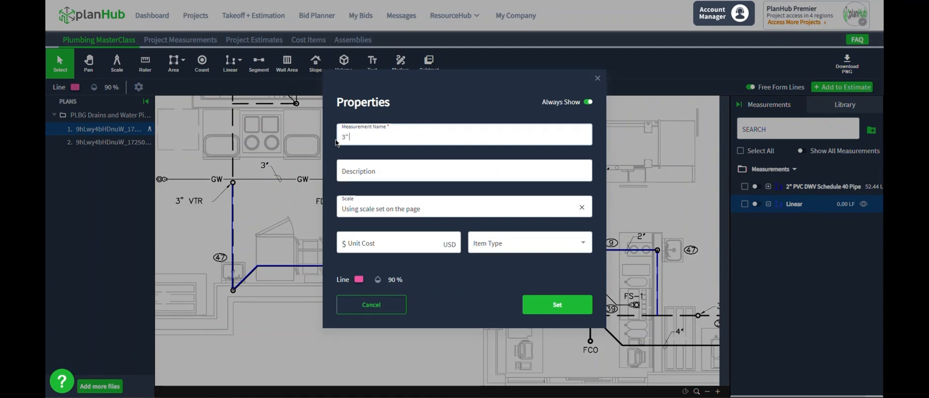
type("3\" PVC DWV Schedule 40 Pipe")
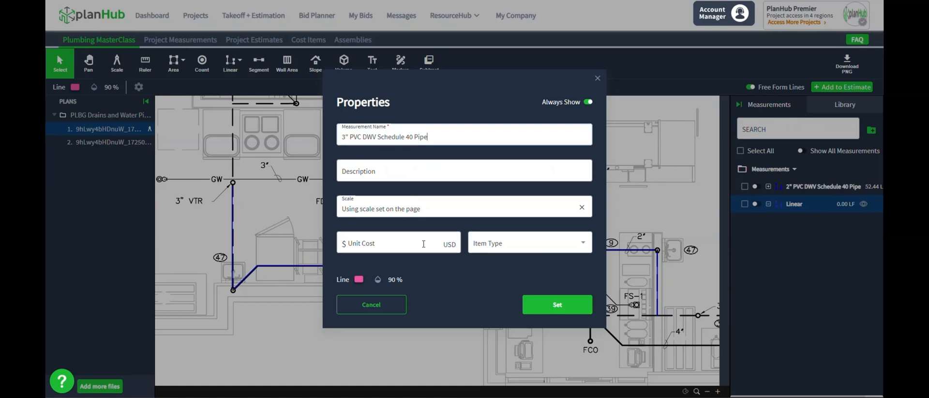
Step: Set the new pipe measurement's item type to Material and its line color to red, and apply the properties
left_click(484, 244)
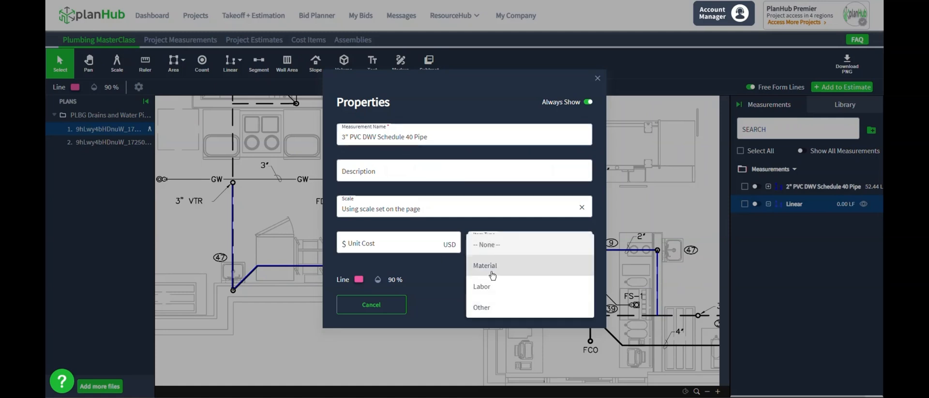
left_click(491, 266)
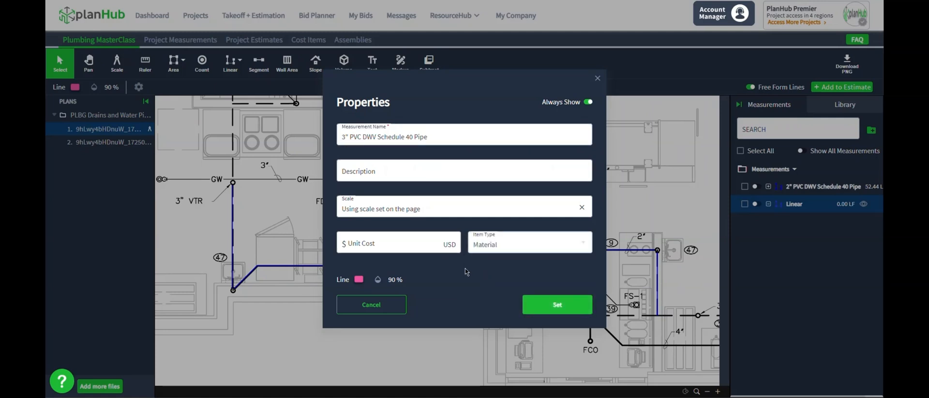
left_click(359, 280)
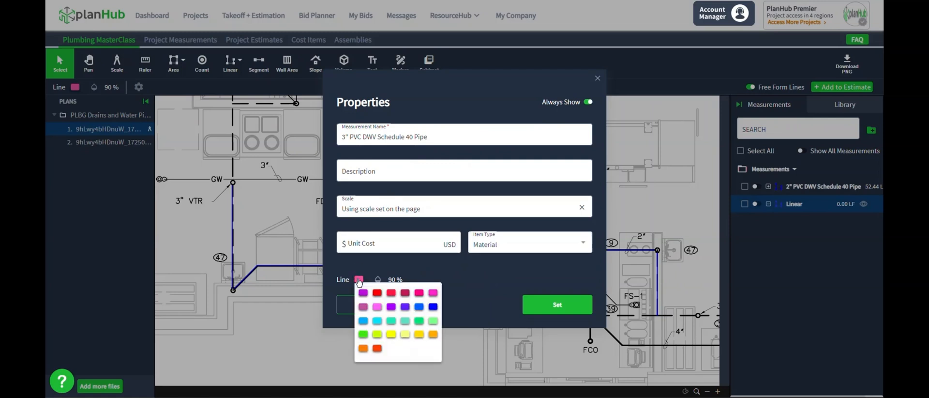
left_click(378, 293)
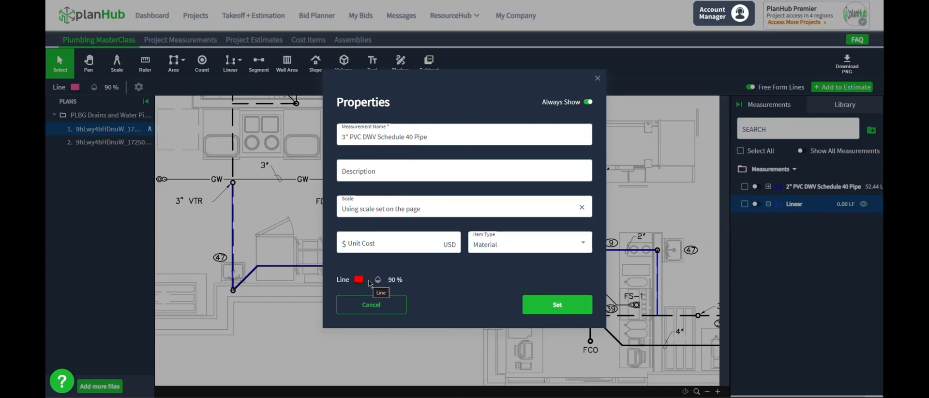
left_click(561, 305)
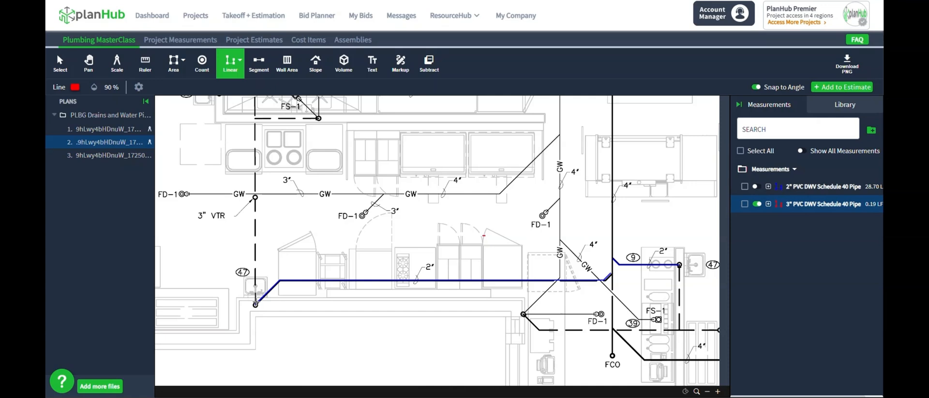
Step: Trace the 3-inch dashed vent from the sink 47 riser to the 3" VTR and save the measurement to the PVC Pipe and Fittings library folder
left_click(255, 304)
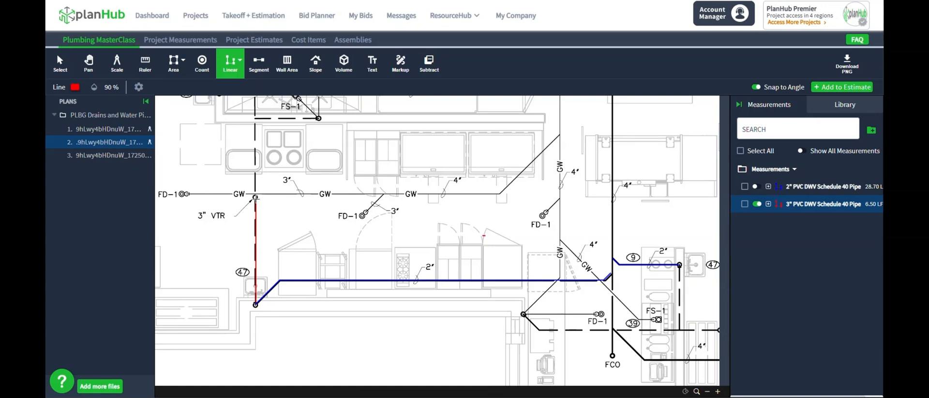
double_click(255, 197)
right_click(806, 209)
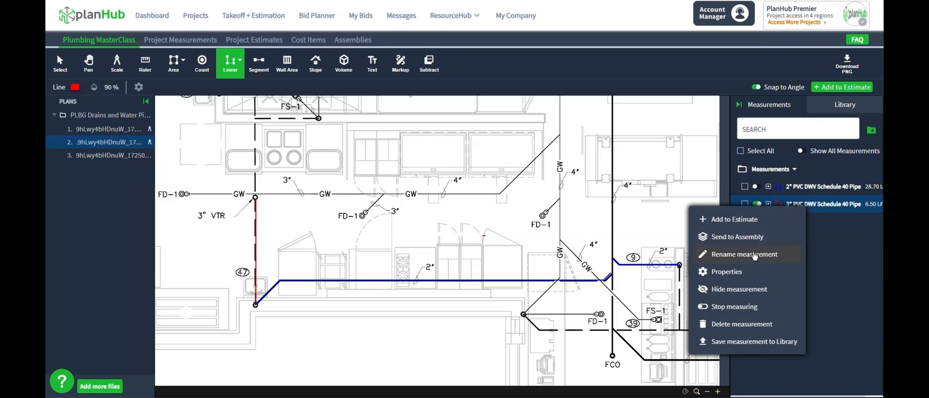
left_click(763, 343)
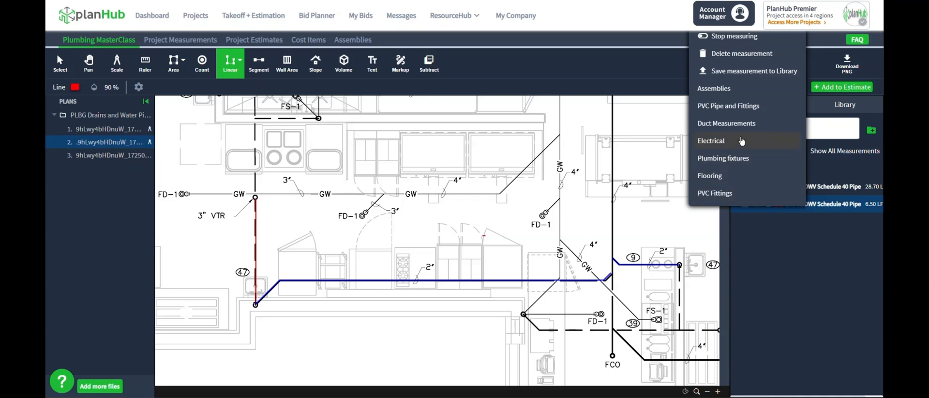
left_click(747, 107)
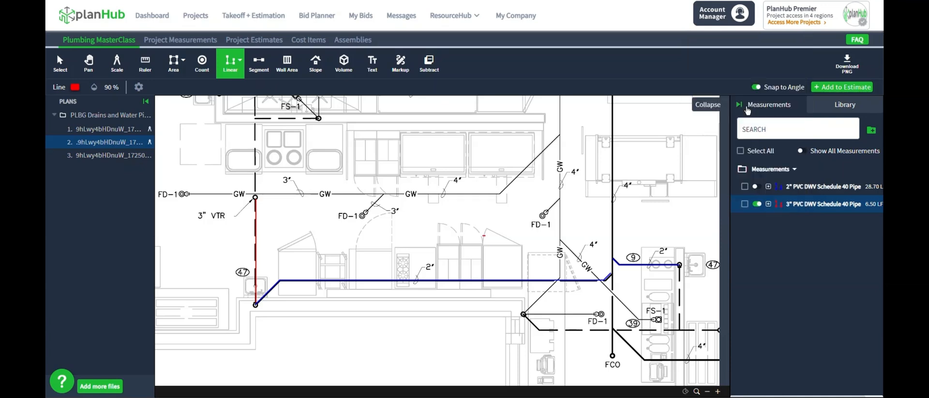
key("Escape")
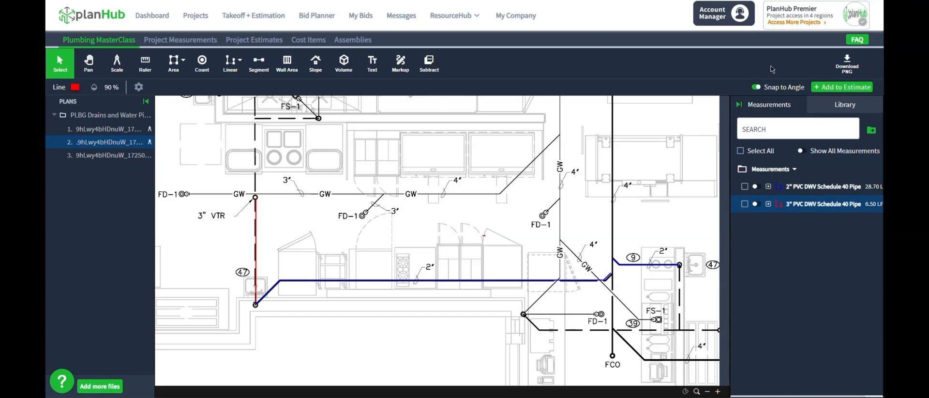
Step: Add the 3" PVC DWV Schedule 40 Pipe measurement from the library to the plan, keeping its saved properties
left_click(816, 109)
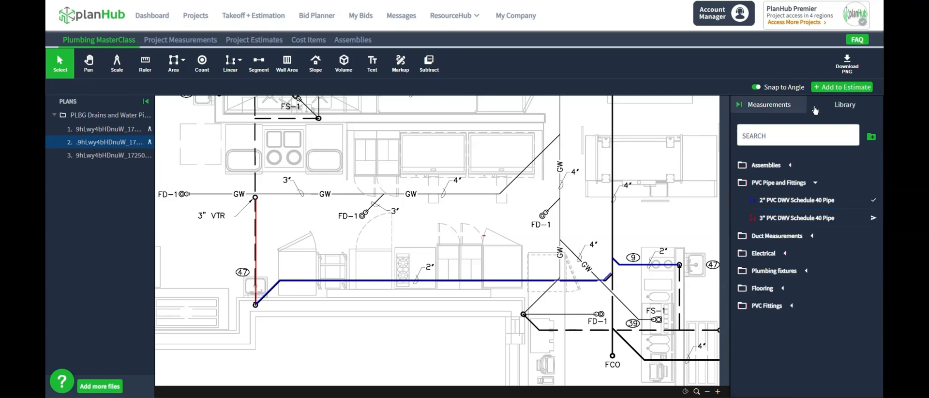
right_click(787, 222)
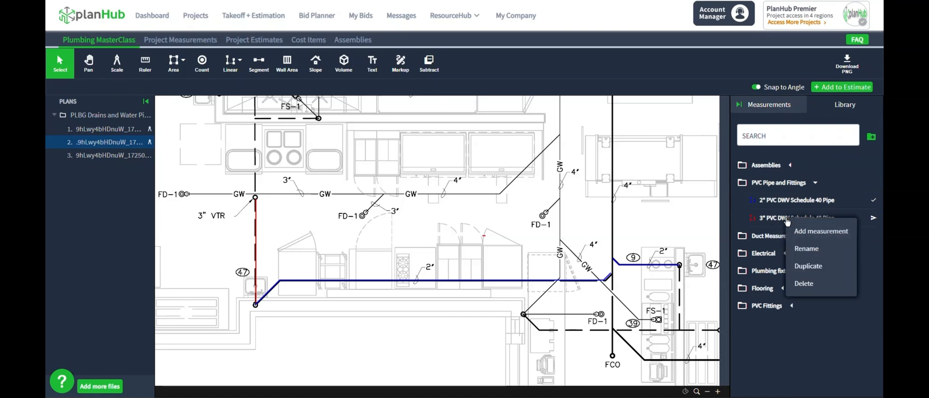
left_click(815, 232)
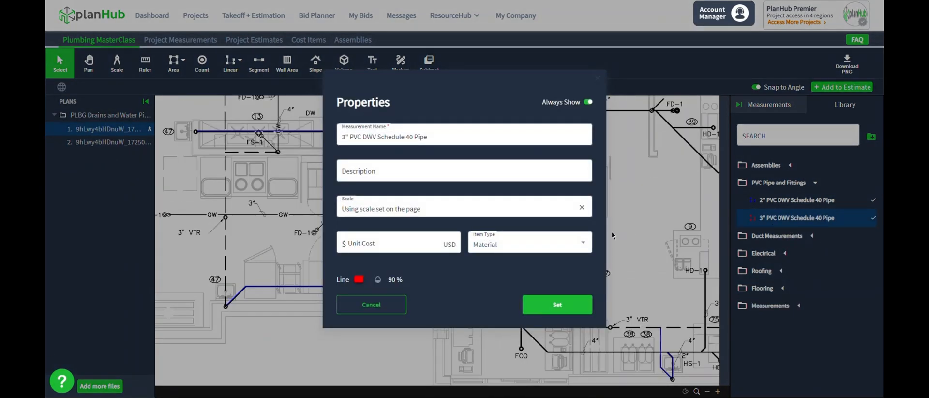
left_click(560, 305)
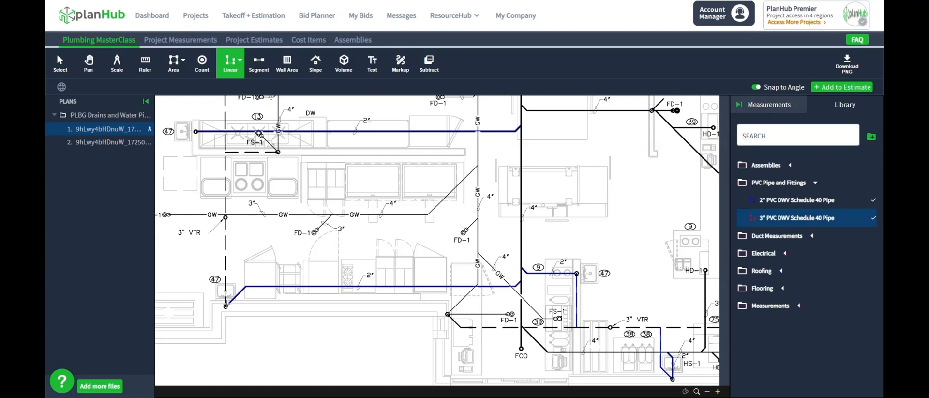
Step: Trace the dashed vertical vent from the lower sink 47 riser to the 3" VTR with the added 3-inch pipe measurement
left_click(226, 306)
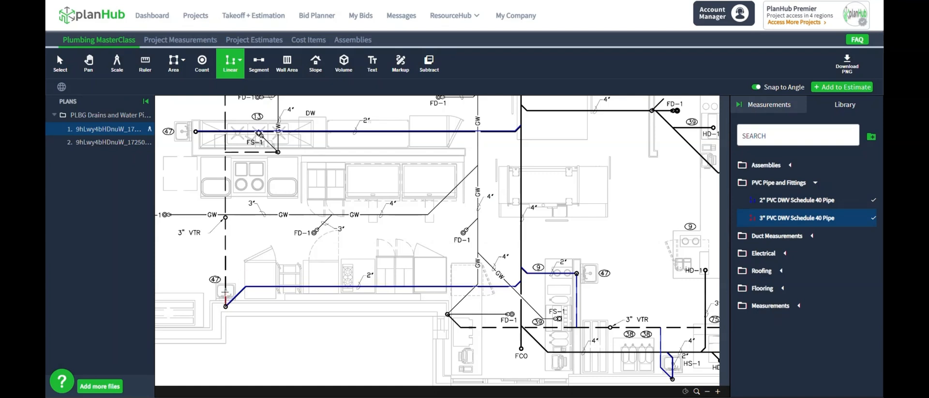
left_click(226, 218)
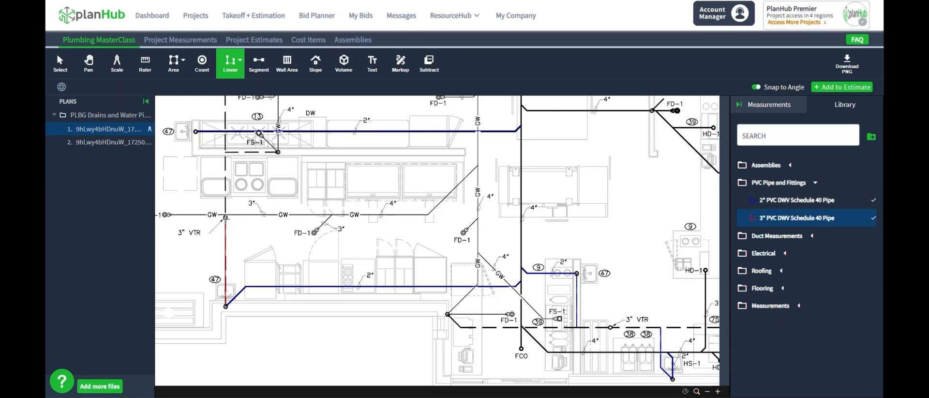
key("Escape")
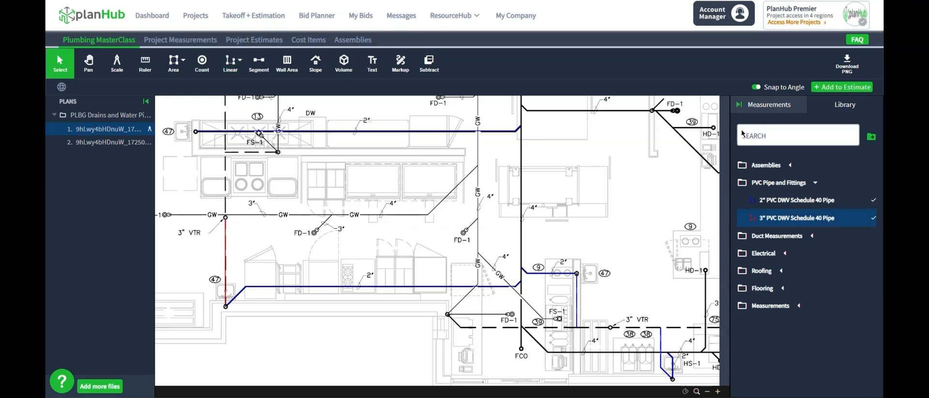
Step: Continue the 3" PVC DWV Schedule 40 Pipe measurement along the horizontal GW line from the left-end FD-1 to the FD-1 on its 3-inch diagonal branch
left_click(760, 107)
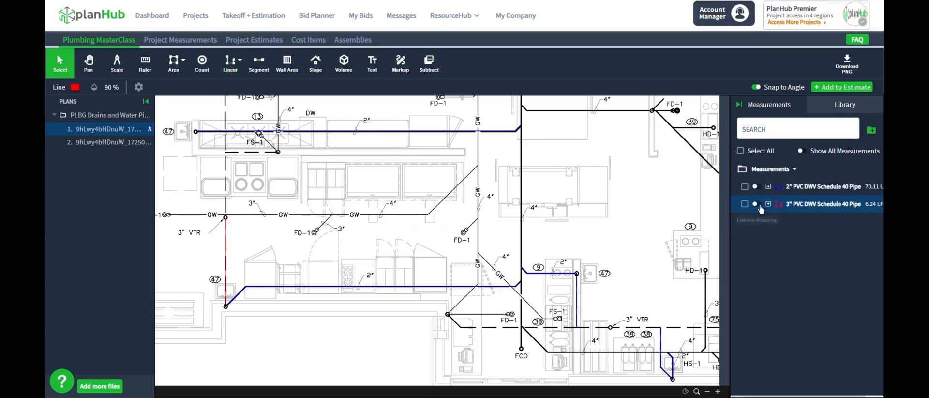
left_click(757, 205)
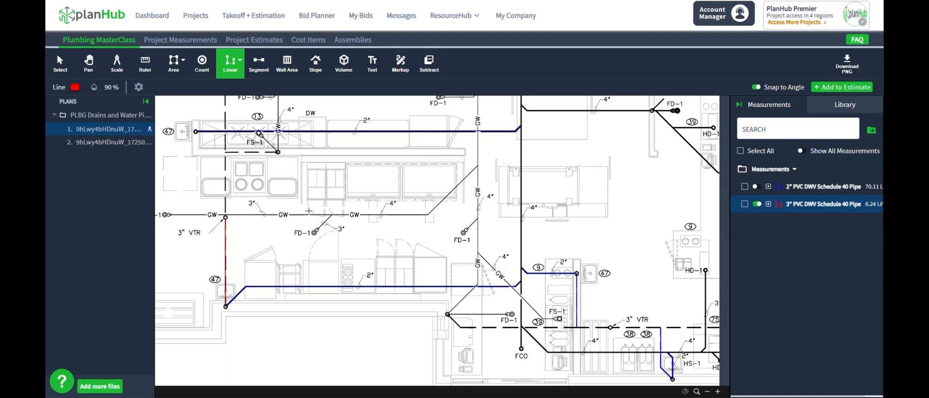
left_click_drag(252, 228, 371, 229)
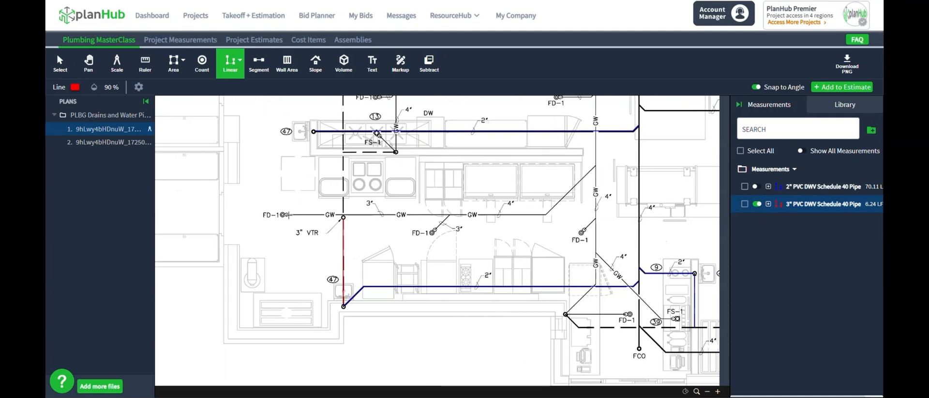
left_click(284, 215)
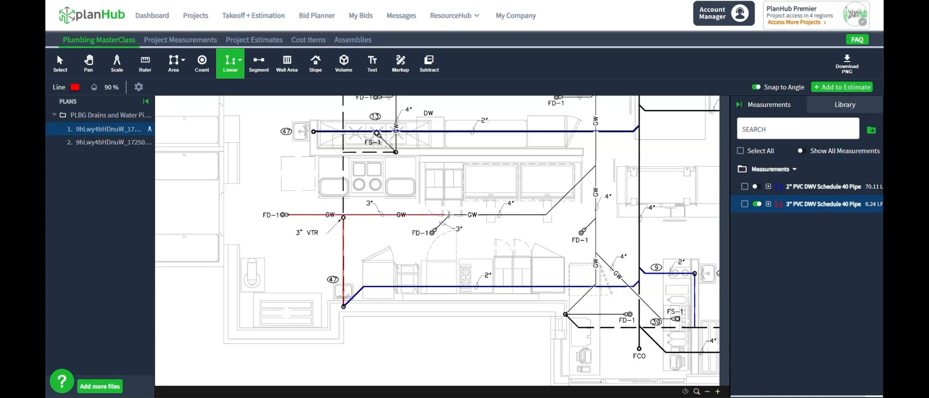
left_click(449, 214)
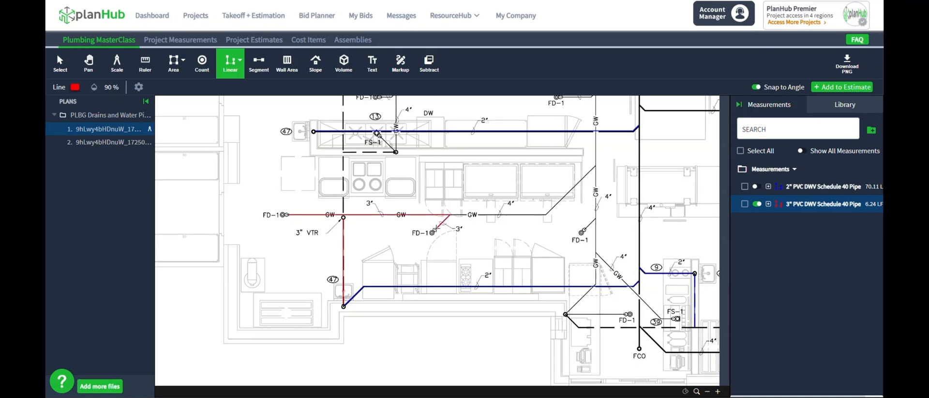
double_click(435, 230)
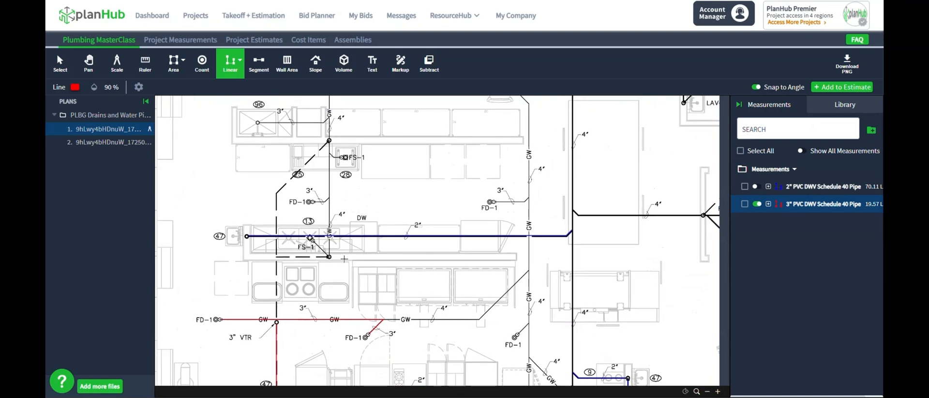
Step: Trace the vertical GW run between the two vent risers beside items 13 and 28, and the 3-inch branch from sink 96 to that line
left_click(329, 257)
double_click(329, 141)
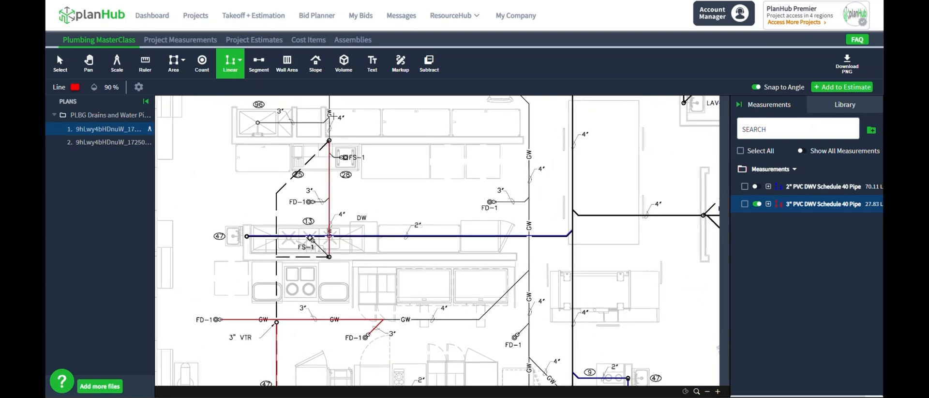
left_click_drag(332, 114, 330, 195)
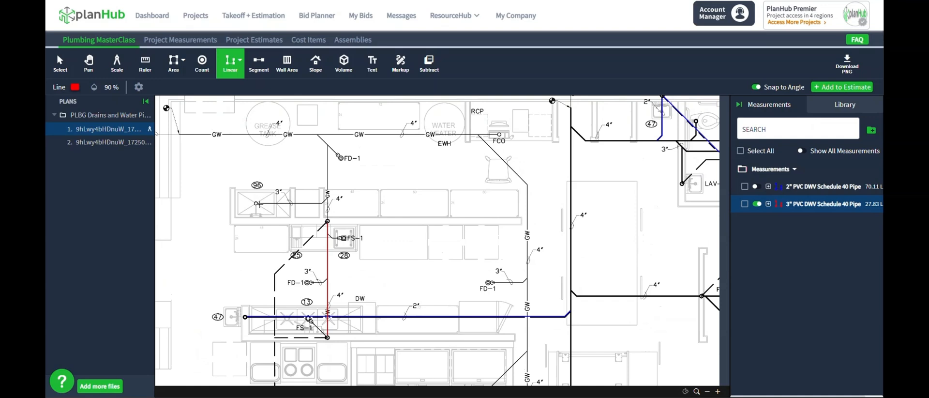
left_click(257, 203)
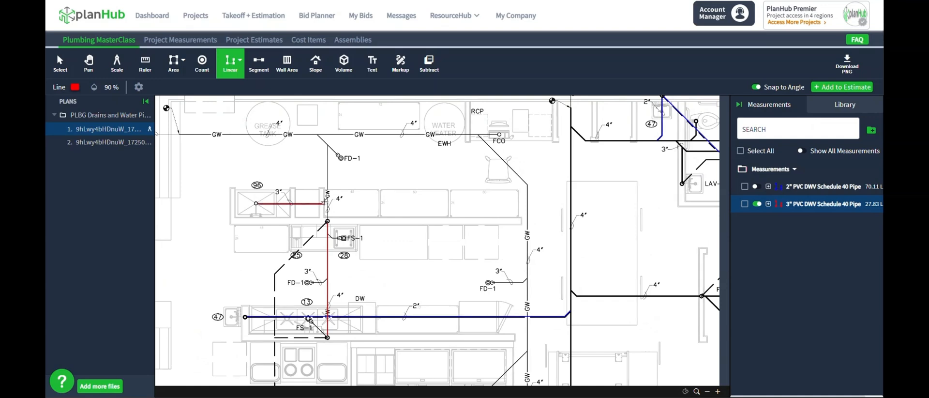
left_click(322, 203)
double_click(327, 196)
Step: Trace the 3-inch restroom branches from the 4-inch main to FD-1 and LAV-1 with the 3-inch pipe measurement
left_click_drag(381, 163, 228, 187)
left_click_drag(416, 173, 331, 173)
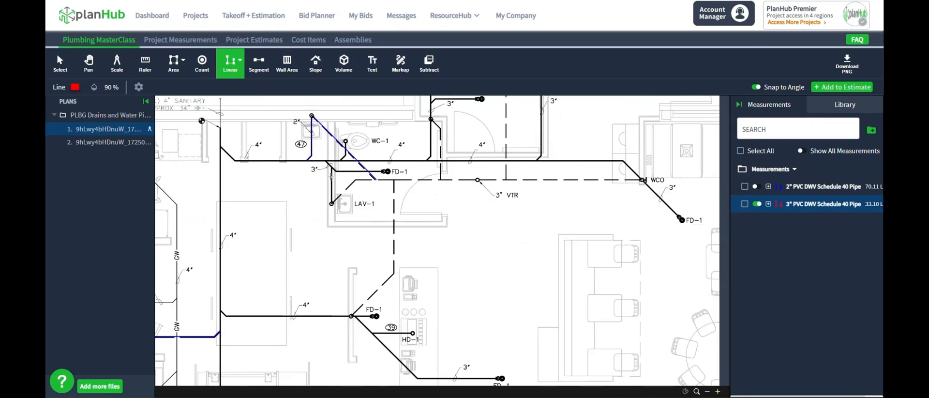
left_click(326, 160)
left_click(333, 171)
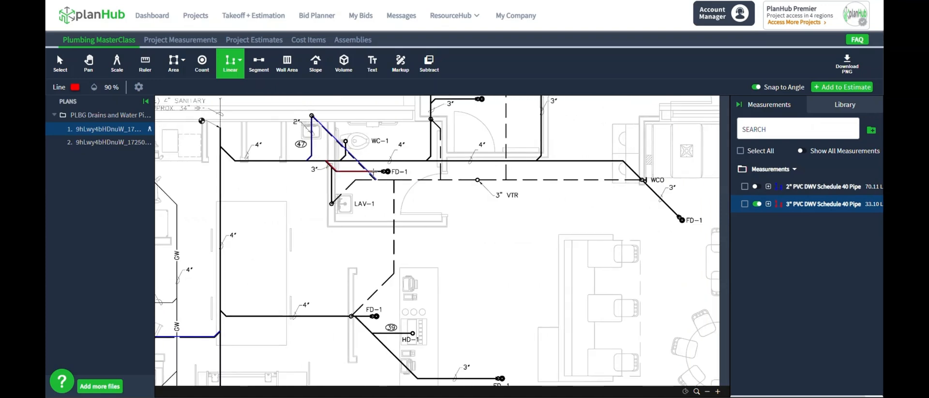
left_click(383, 171)
left_click(332, 203)
Step: Trace the dashed vent from LAV-1 past the 3" VTR to the WCO, continuing along the 3-inch diagonal line to FD-1
left_click(331, 204)
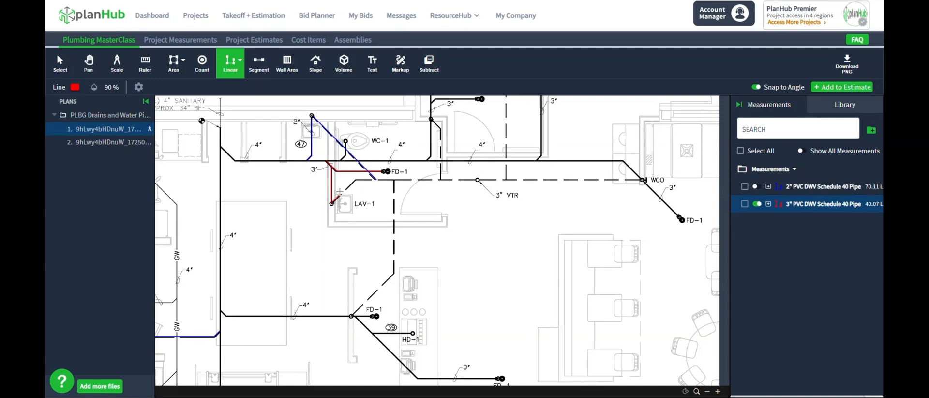
left_click(356, 180)
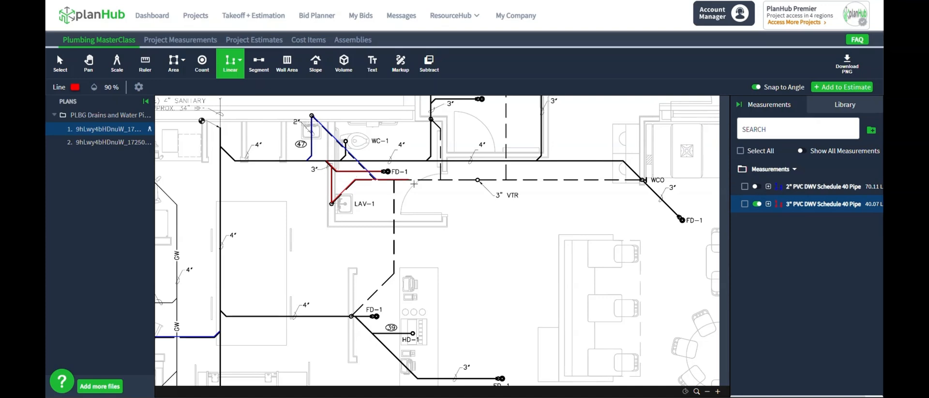
left_click(645, 180)
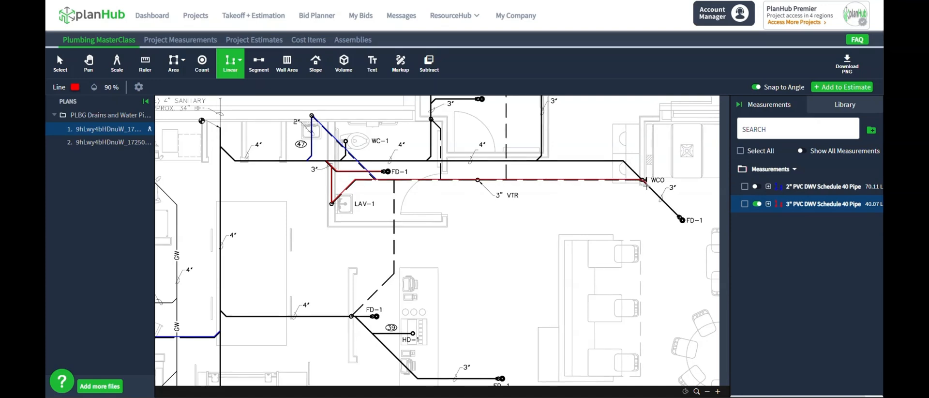
double_click(679, 216)
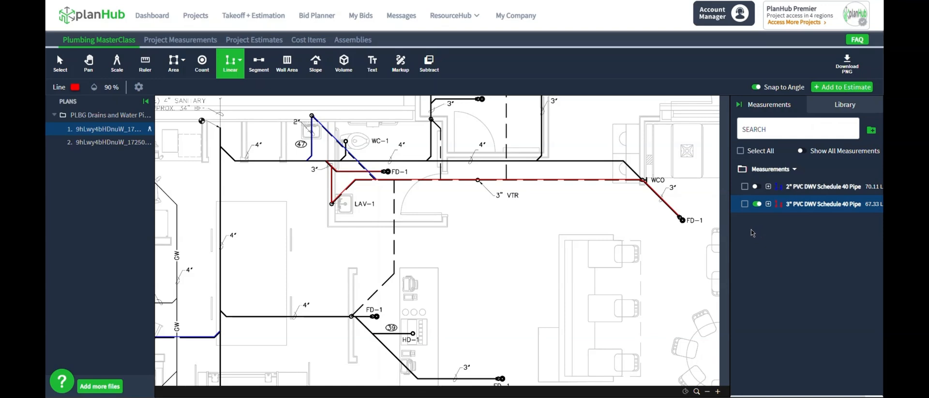
Step: Create a new straight-line linear measurement and name it 4" PVC DWV Schedule 40 Pipe
left_click(63, 65)
left_click(245, 77)
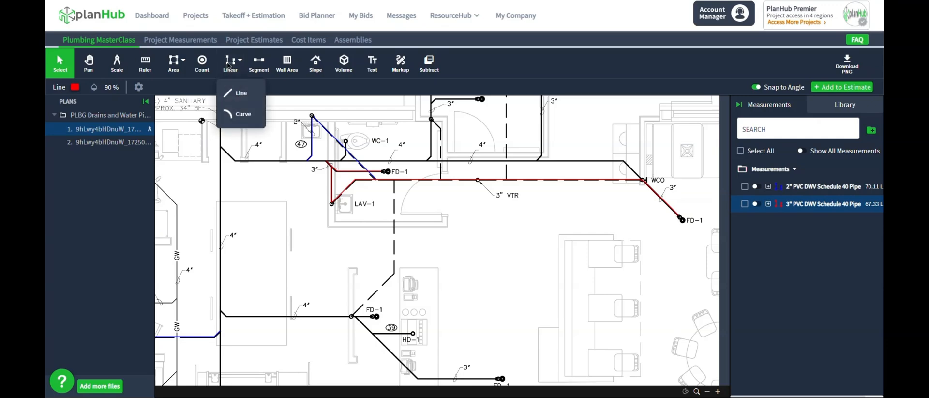
left_click(240, 93)
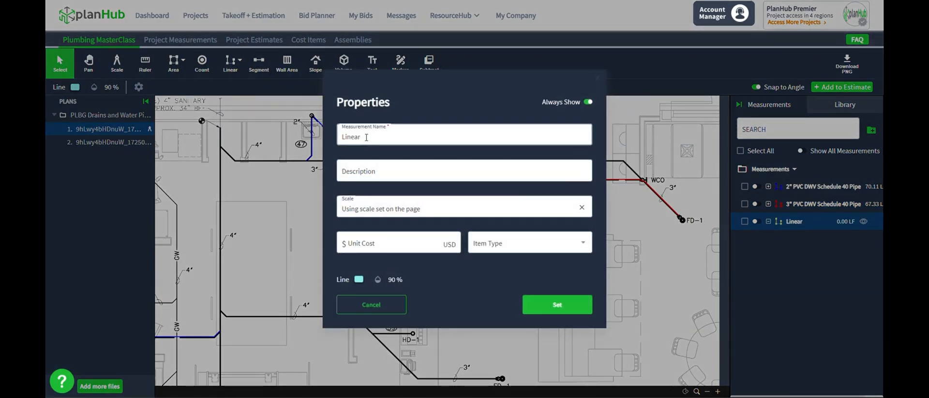
left_click_drag(366, 137, 335, 141)
type("4\"")
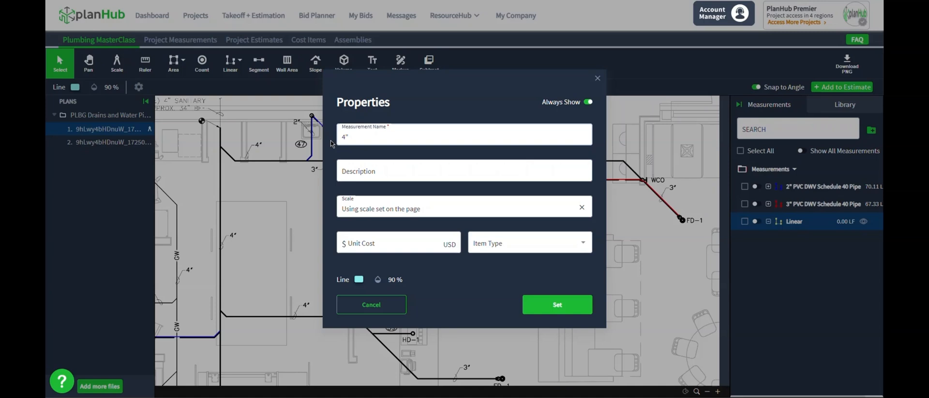
type("PVC DWV Schedule 40 Pipe")
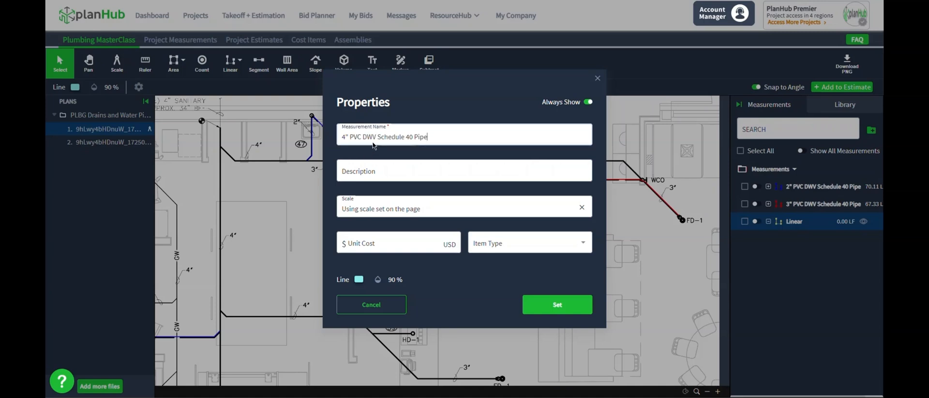
Step: Set the 4-inch pipe measurement's line color to green and apply the properties
left_click(358, 279)
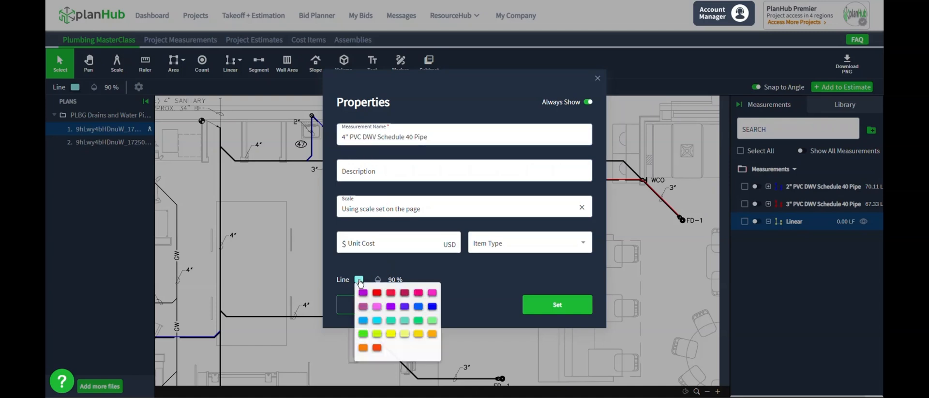
left_click(363, 334)
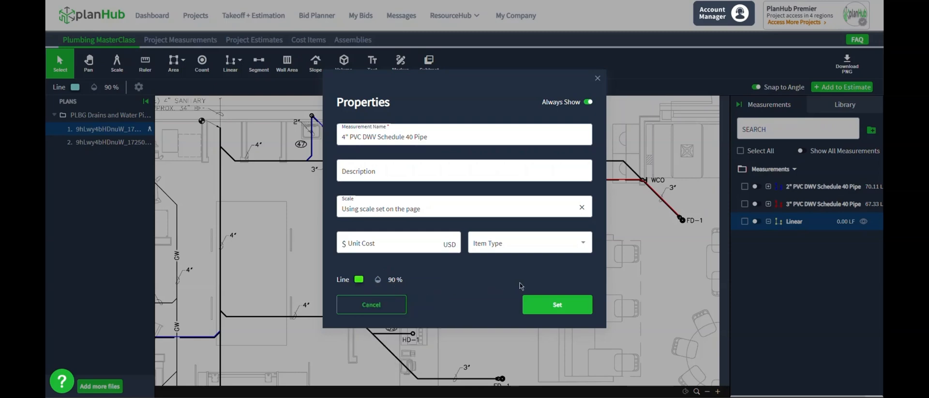
left_click(556, 306)
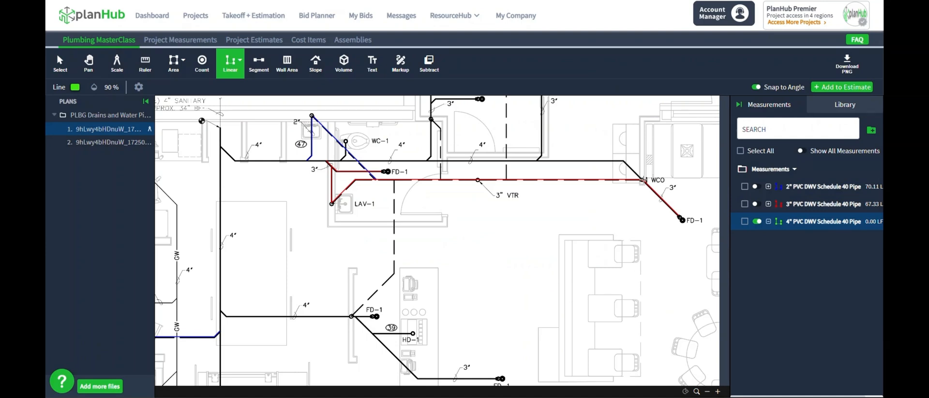
Step: Trace the horizontal 4-inch drain from the WCO past the restroom to the vertical 4-inch main with the green measurement
left_click(644, 180)
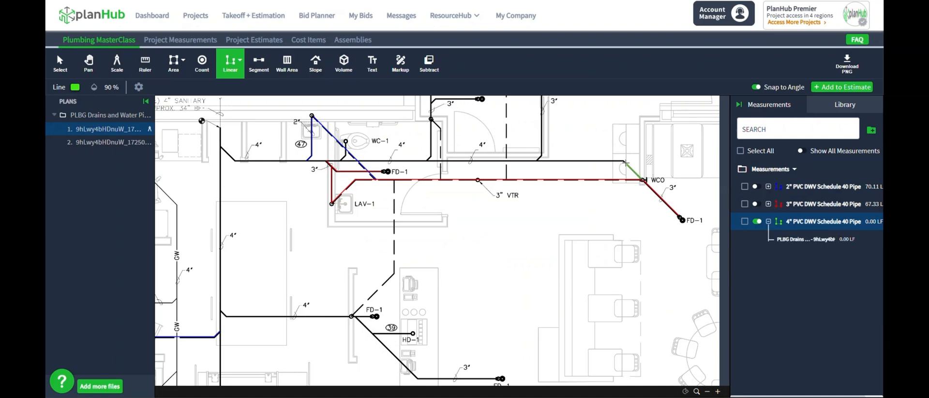
left_click(625, 160)
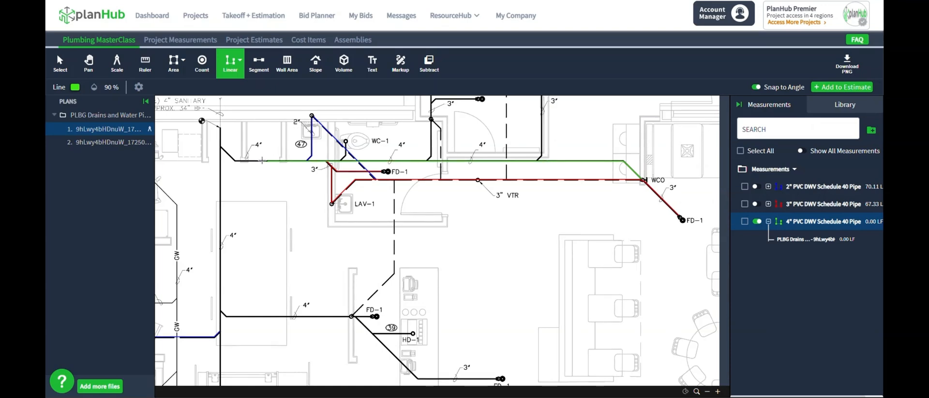
left_click(236, 160)
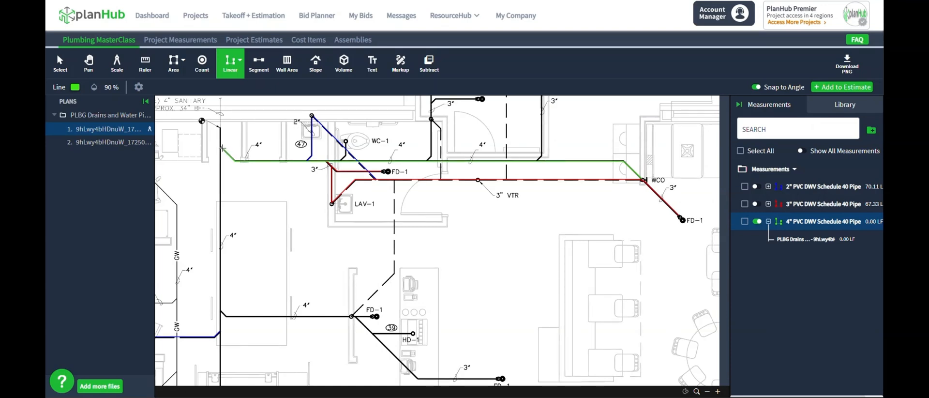
double_click(220, 146)
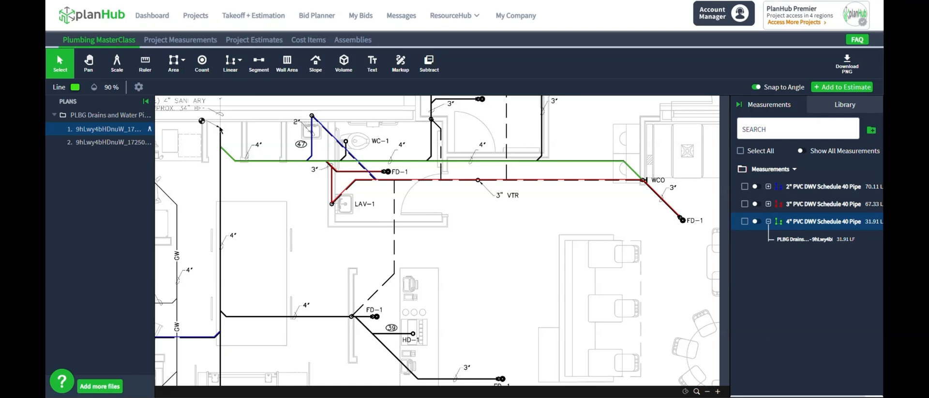
Step: Continue the 4-inch measurement down the vertical main to the FCO, and trace the diagonal GW branch from FS-1 to the vertical GW line
left_click(755, 223)
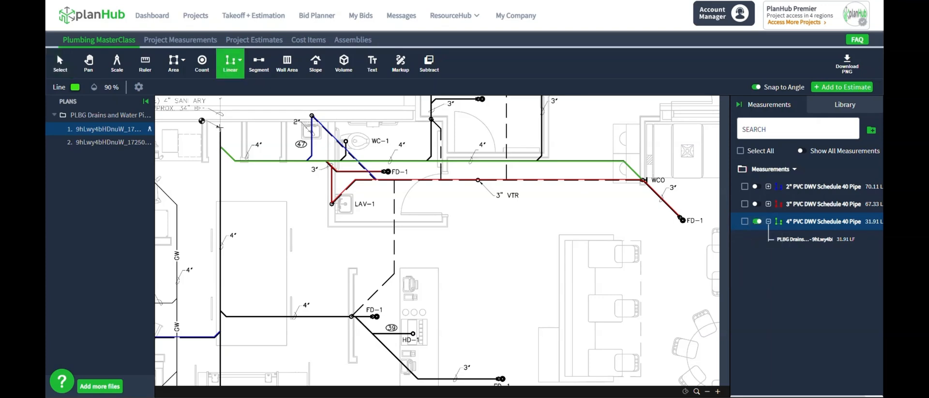
left_click(220, 128)
left_click_drag(221, 267, 262, 198)
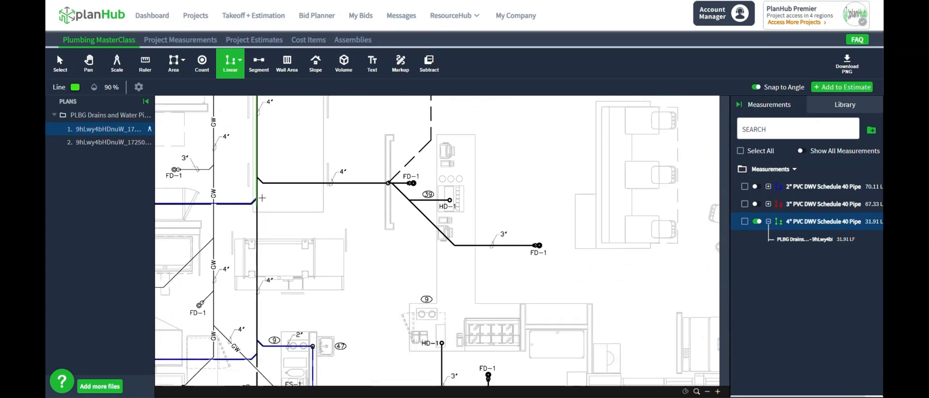
left_click_drag(271, 304, 285, 205)
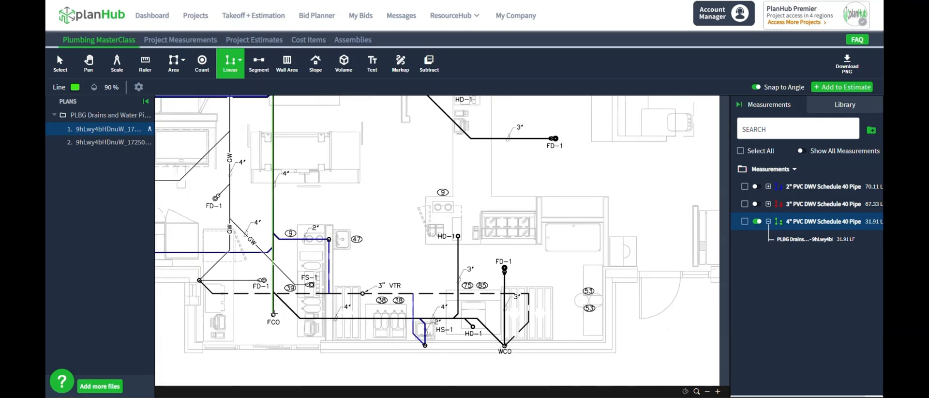
double_click(273, 314)
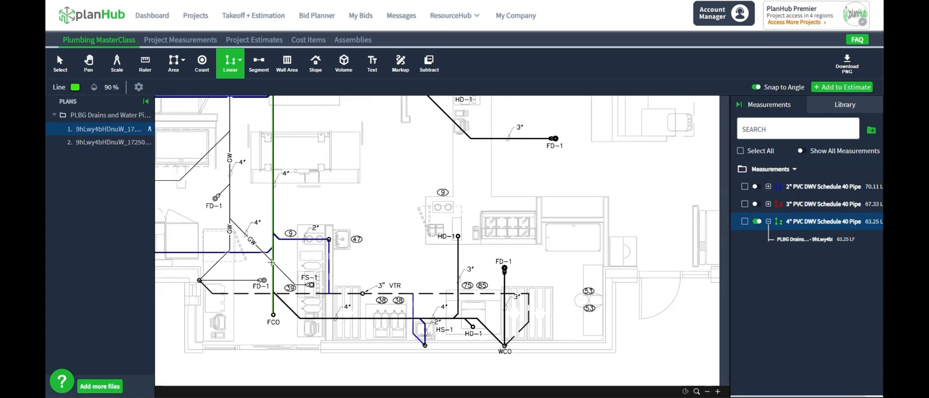
left_click(294, 285)
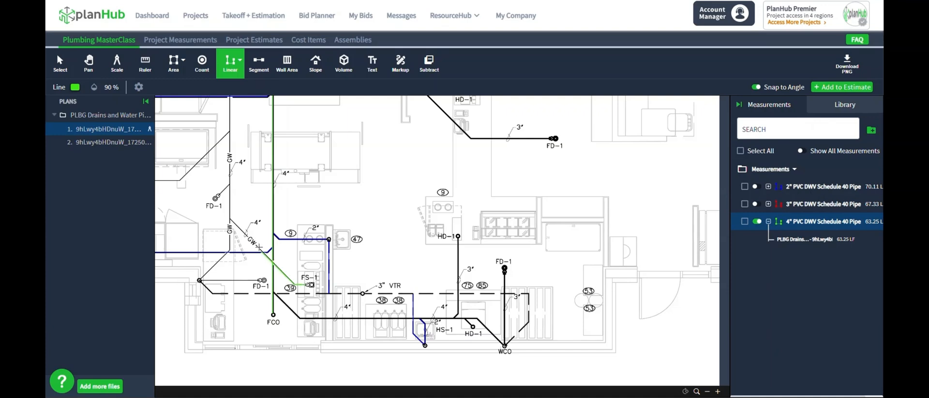
left_click(230, 220)
Step: Continue the 3-inch pipe measurement along the lower dashed vent from the WCO, past the 3" VTR, to the bend near the left FD-1
left_click(757, 205)
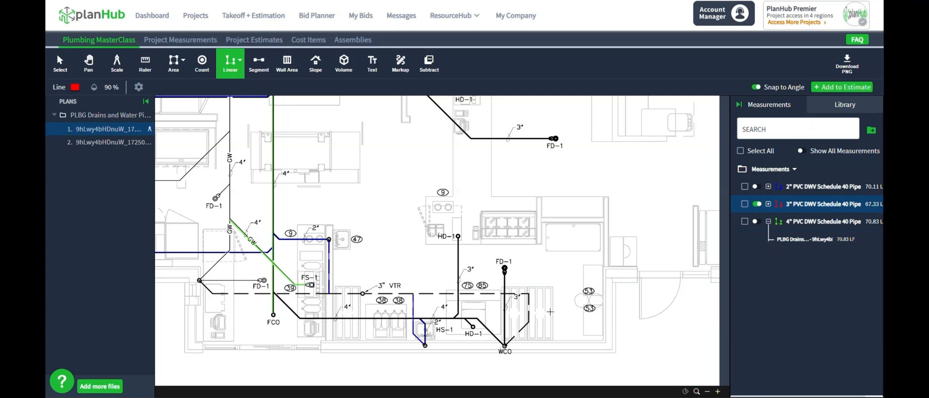
left_click(506, 345)
left_click(529, 323)
left_click(529, 294)
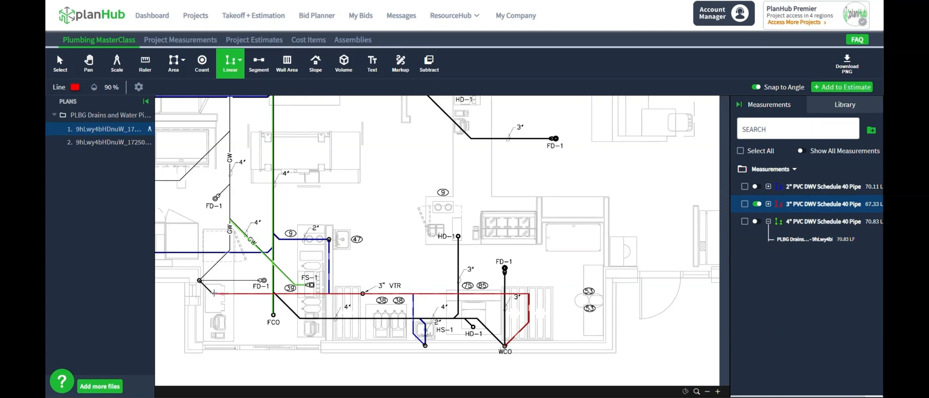
left_click(214, 293)
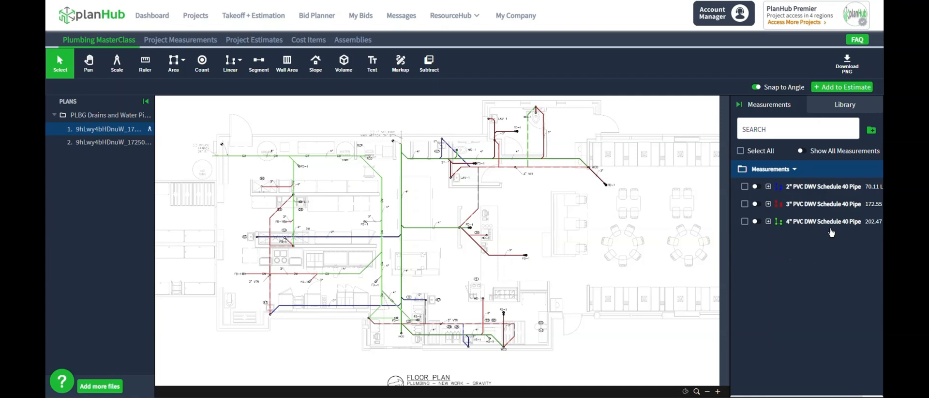
Step: Add the Single lavatory count from the library's Plumbing fixtures folder and accept its properties
left_click(847, 108)
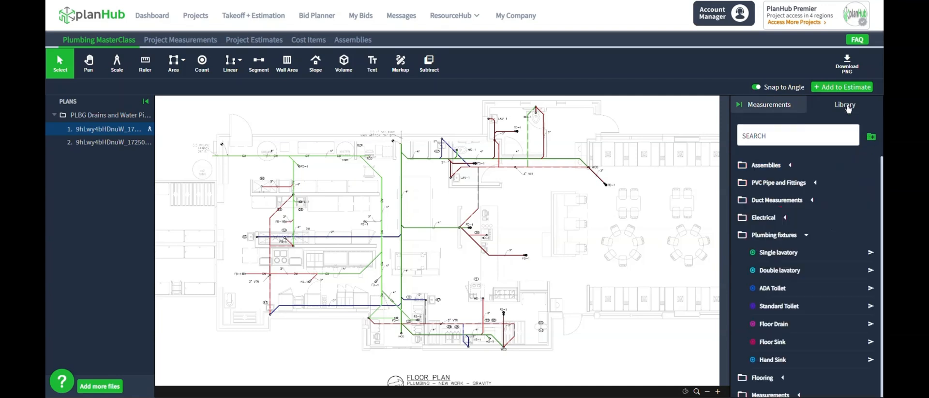
scroll(827, 202, "down", 1)
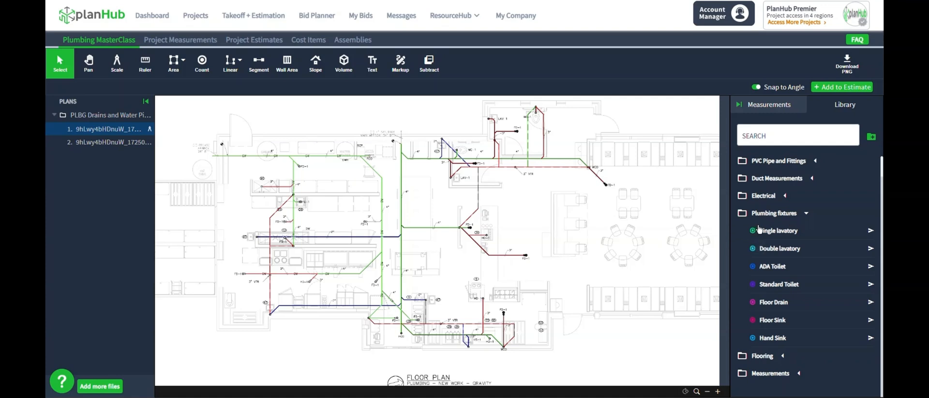
right_click(790, 232)
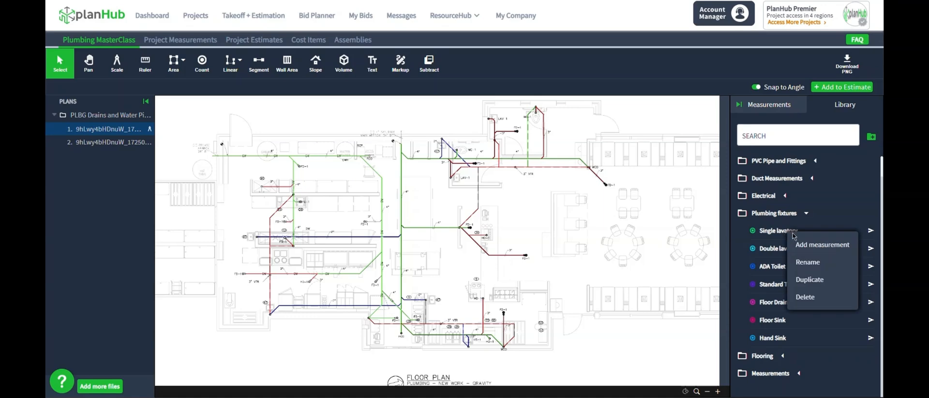
left_click(800, 243)
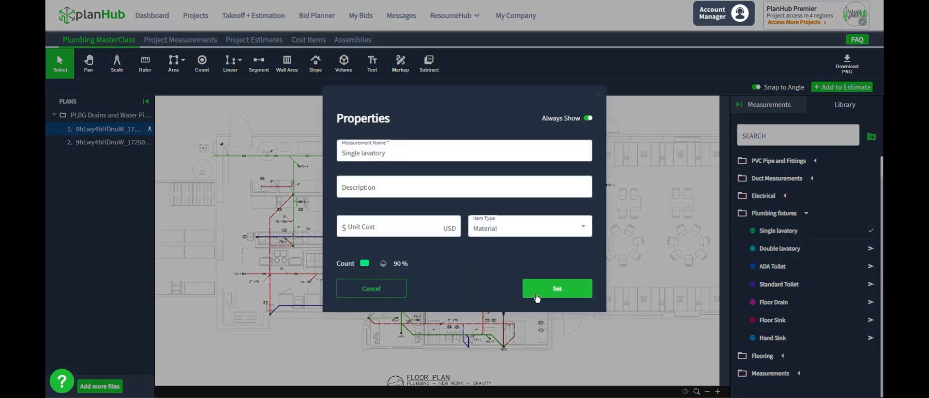
left_click(561, 289)
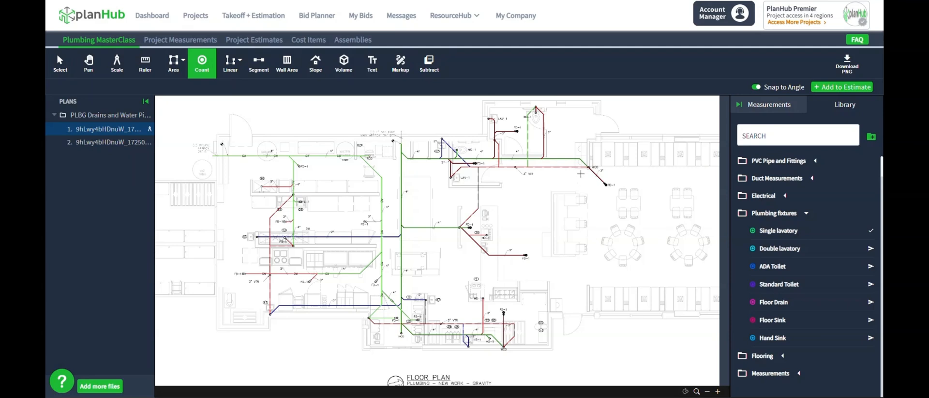
Step: Mark the two LAV-1 lavatories in the restrooms and the sink at tag 47 beside them with the Single lavatory count
left_click_drag(532, 136, 546, 184)
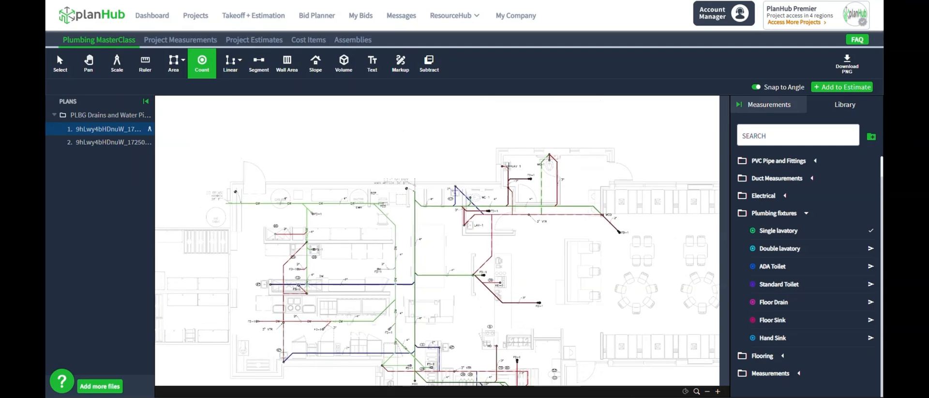
scroll(519, 169, "up", 2)
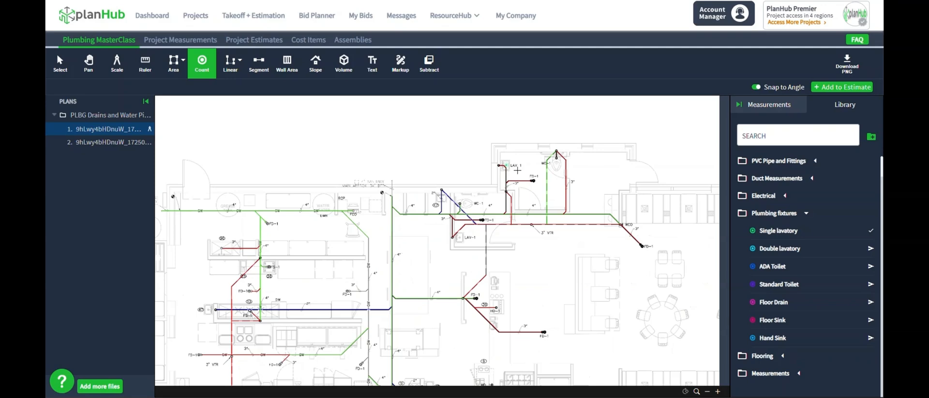
scroll(519, 169, "up", 2)
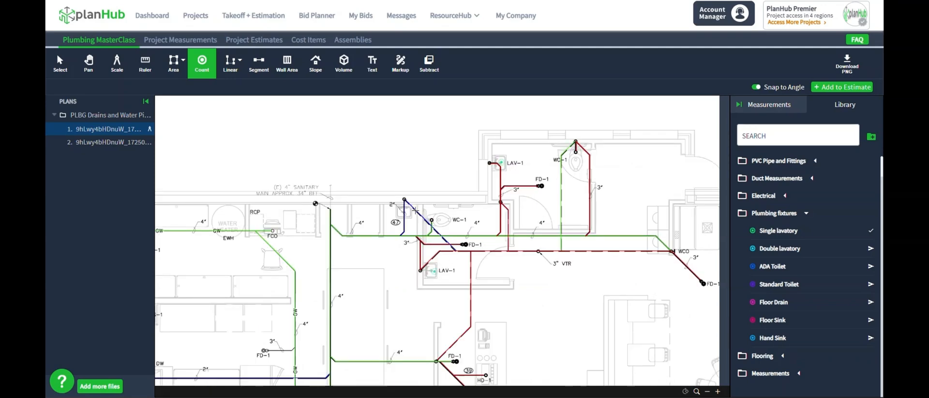
scroll(404, 195, "down", 2)
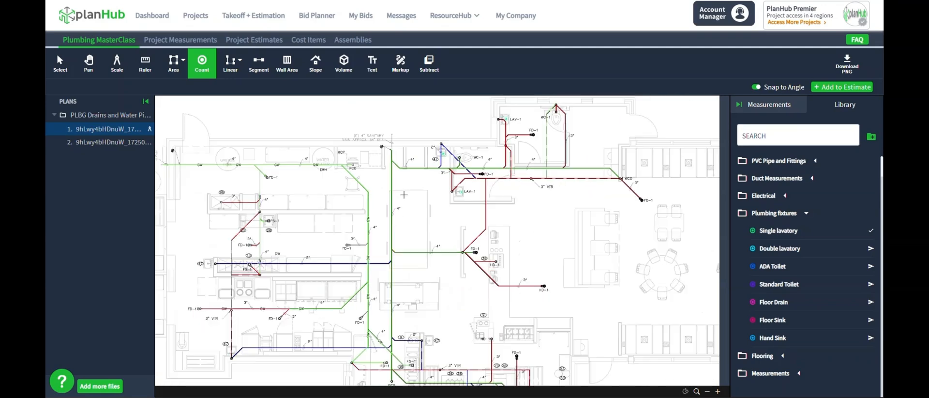
Step: Examine the lower kitchen area and the rest of the floor plan for further single lavatories
left_click_drag(438, 305, 443, 225)
left_click_drag(447, 261, 447, 219)
scroll(453, 229, "up", 2)
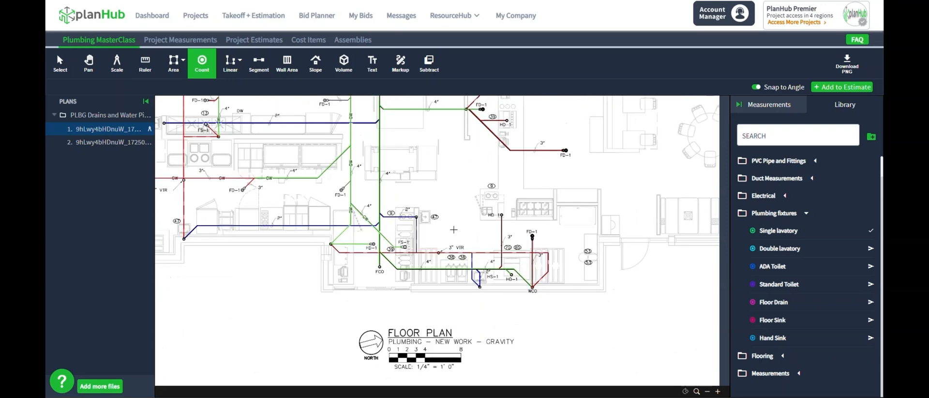
scroll(454, 229, "up", 2)
scroll(493, 256, "up", 1)
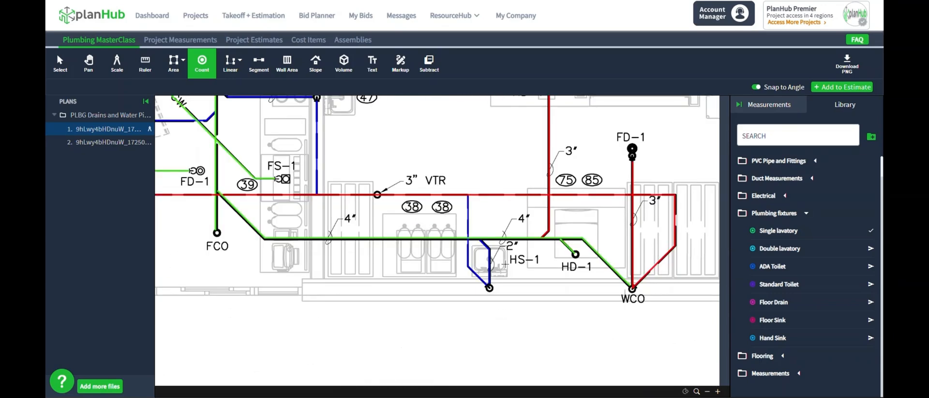
scroll(528, 254, "down", 3)
mouse_move(589, 225)
left_mouse_down()
mouse_move(530, 226)
mouse_move(476, 293)
left_mouse_up()
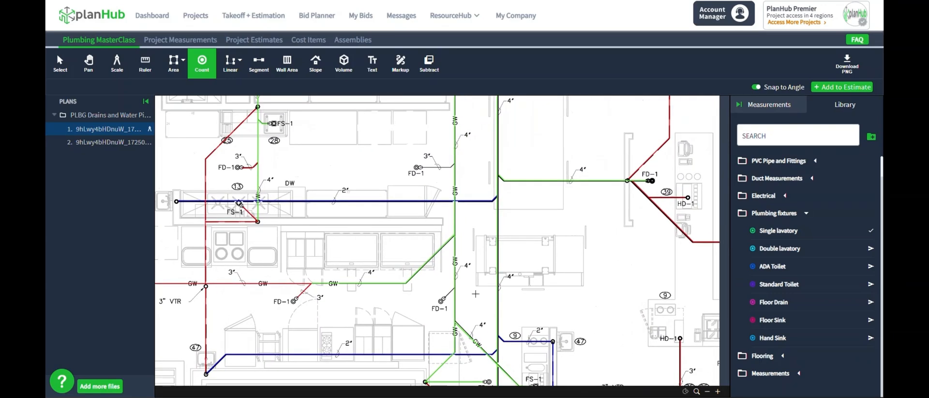
left_click_drag(596, 212, 432, 283)
scroll(561, 245, "down", 3)
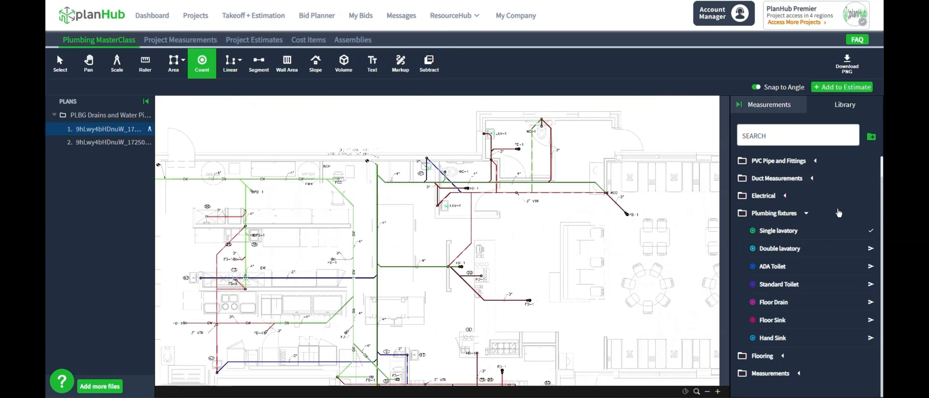
Step: Add the ADA Toilet count from the library with its default properties and mark the WC-1 toilets in both restrooms
right_click(779, 272)
left_click(792, 279)
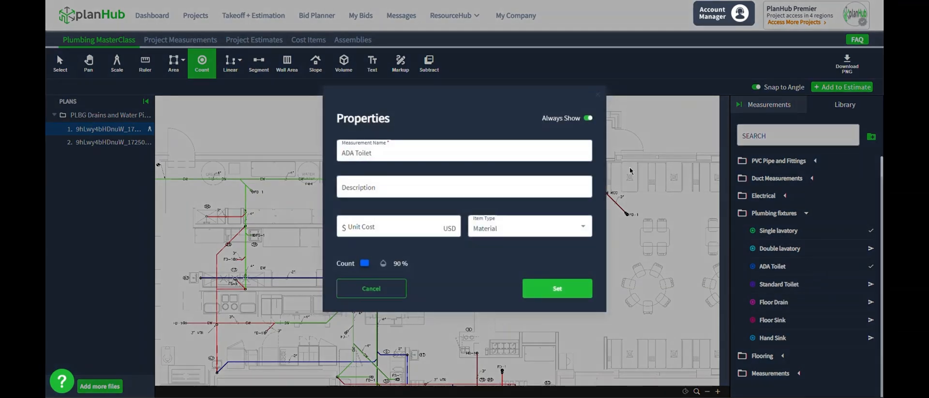
left_click(566, 286)
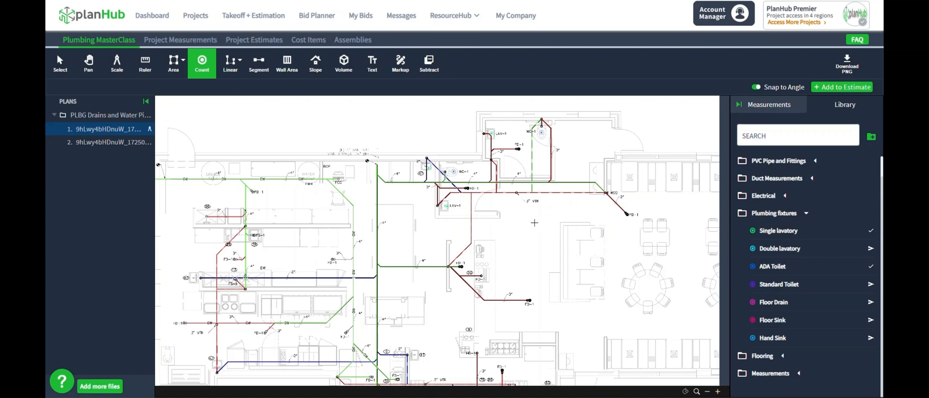
scroll(534, 223, "down", 2)
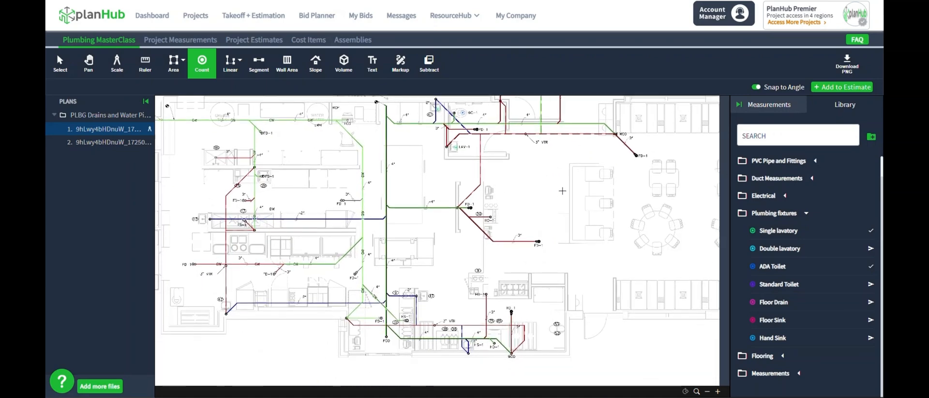
left_click_drag(562, 190, 568, 220)
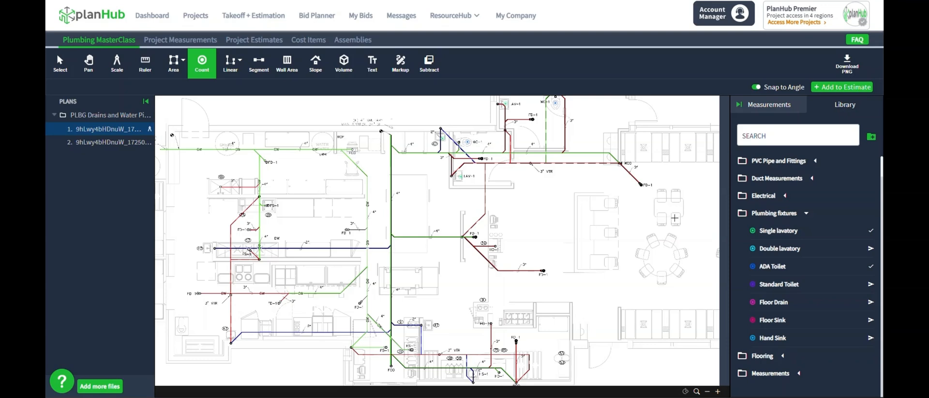
key("Escape")
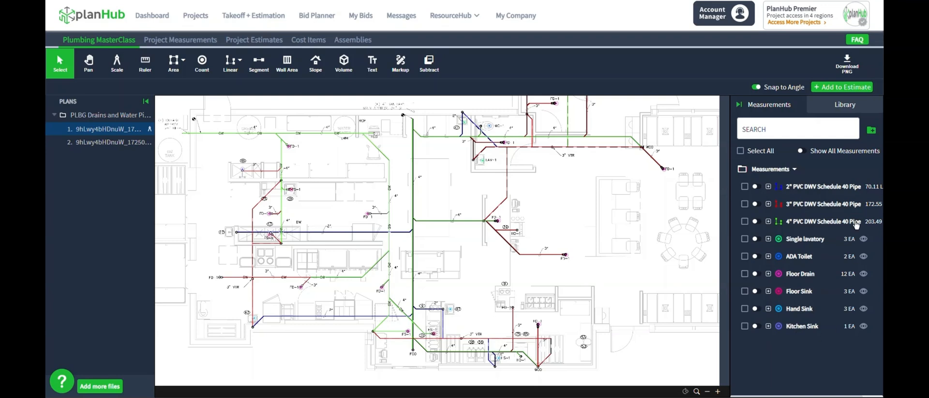
Step: Add the 3" 45 count from the library's PVC Fittings folder and accept its properties
left_click(840, 110)
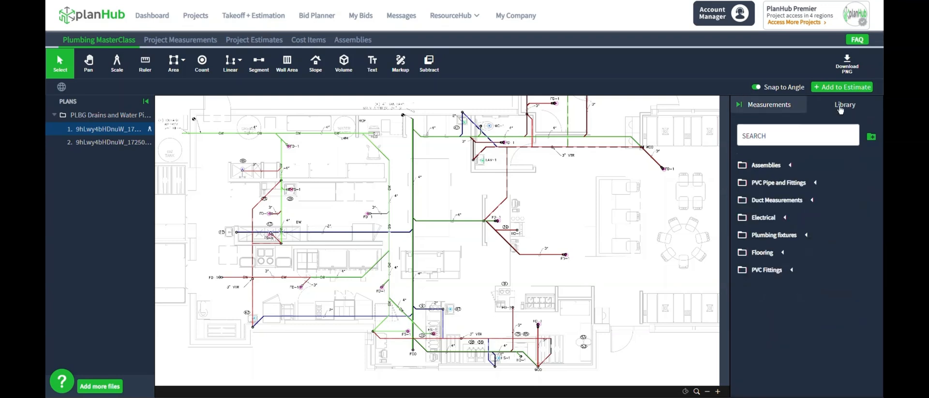
left_click(792, 270)
scroll(759, 394, "down", 1)
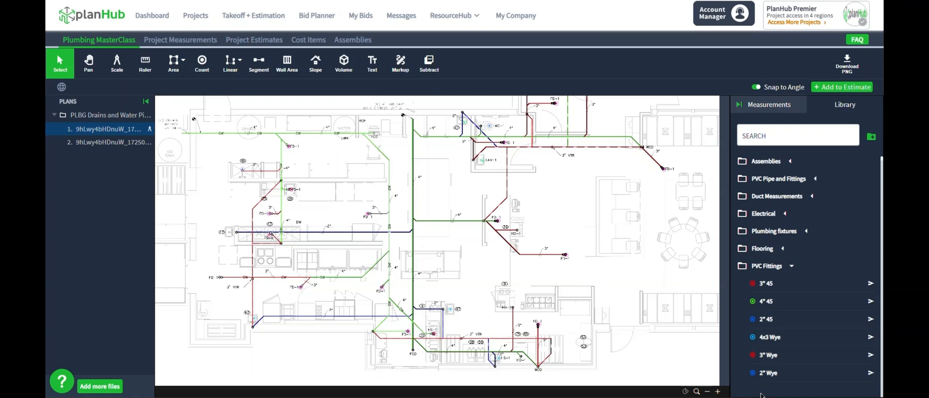
left_click(765, 286)
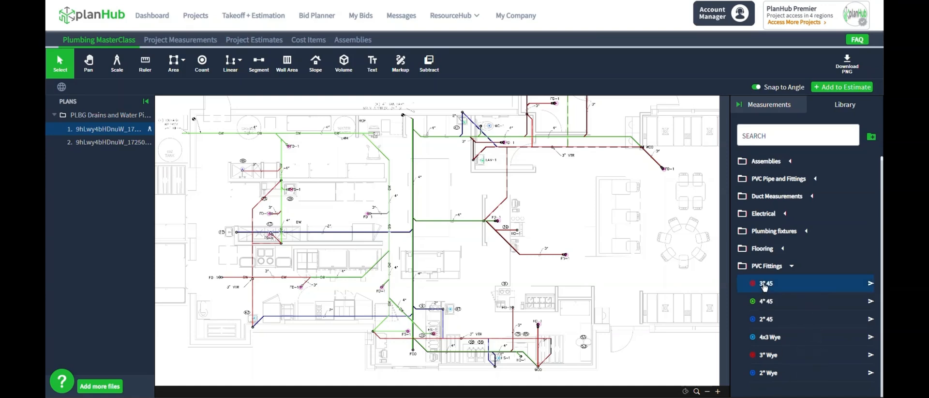
right_click(769, 286)
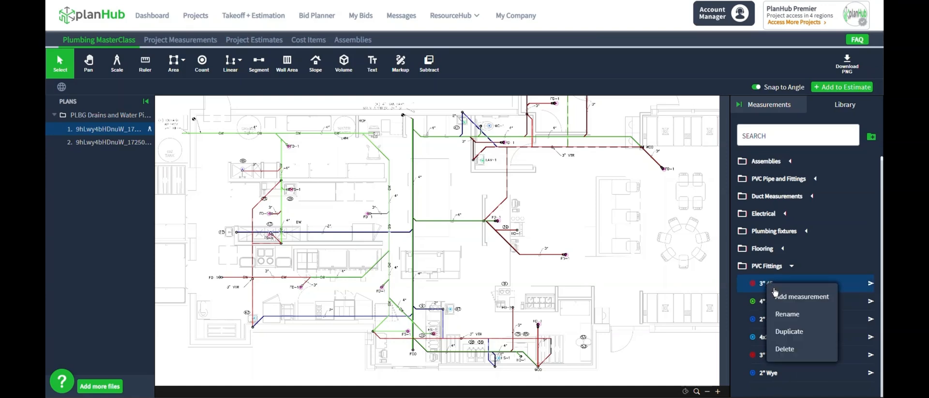
left_click(780, 298)
left_click(574, 295)
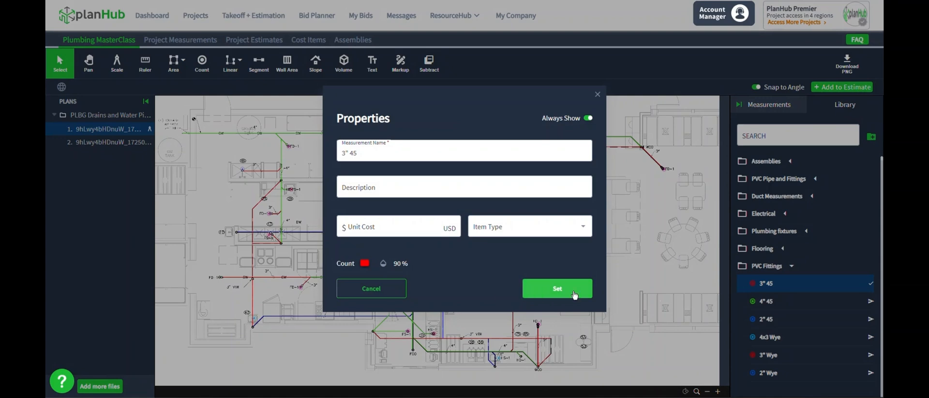
Step: Mark the 3" 45 fittings at the vent bend above the WCO and at the lower bend of the HD-1 drain
scroll(555, 323, "up", 5)
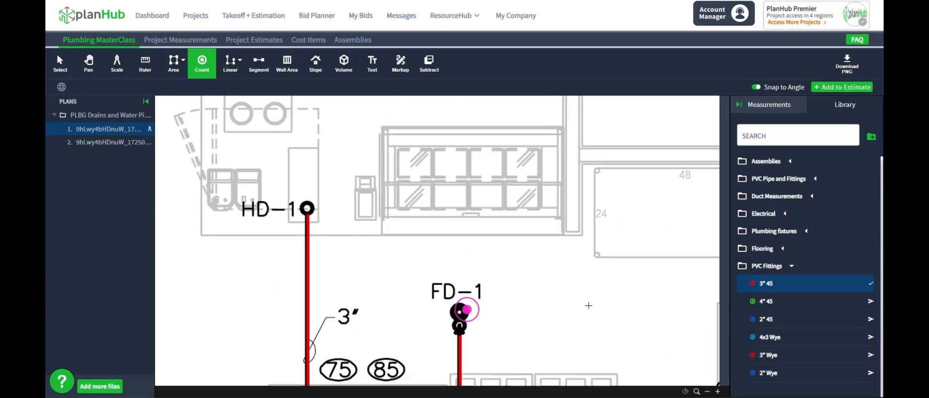
scroll(587, 307, "down", 4)
left_click(585, 286)
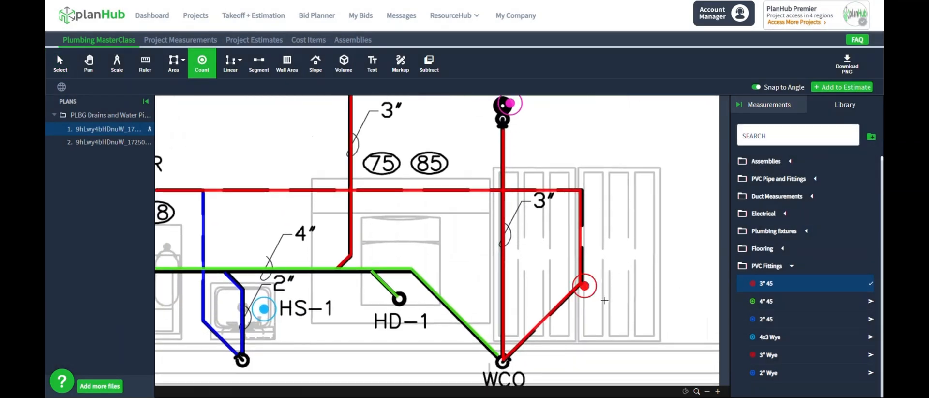
left_click(352, 255)
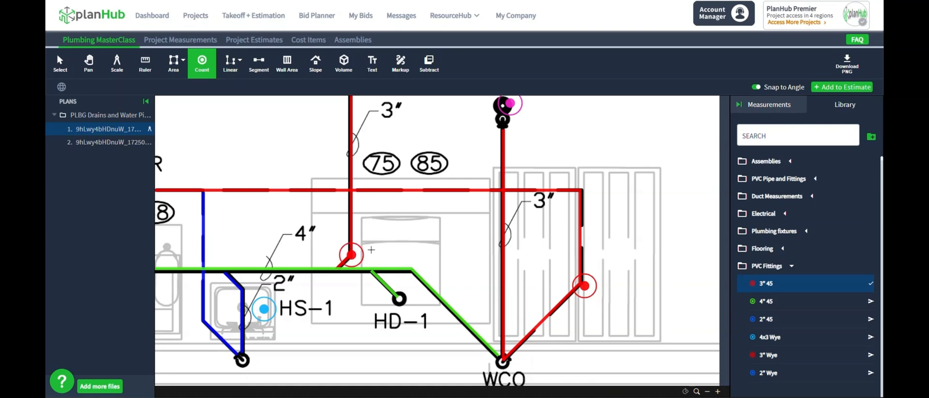
left_click_drag(380, 220, 452, 215)
scroll(446, 223, "down", 2)
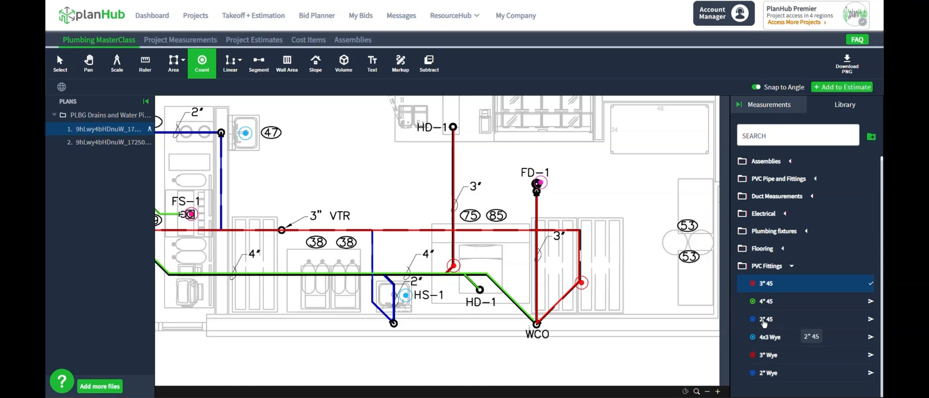
Step: Add the 2" 45 count from the library with its default properties and mark the two blue pipe bends beside HS-1
left_click(765, 319)
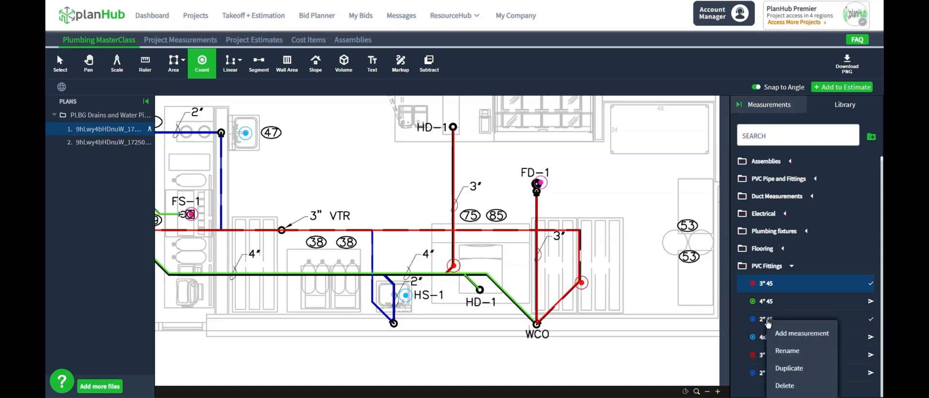
left_click(788, 333)
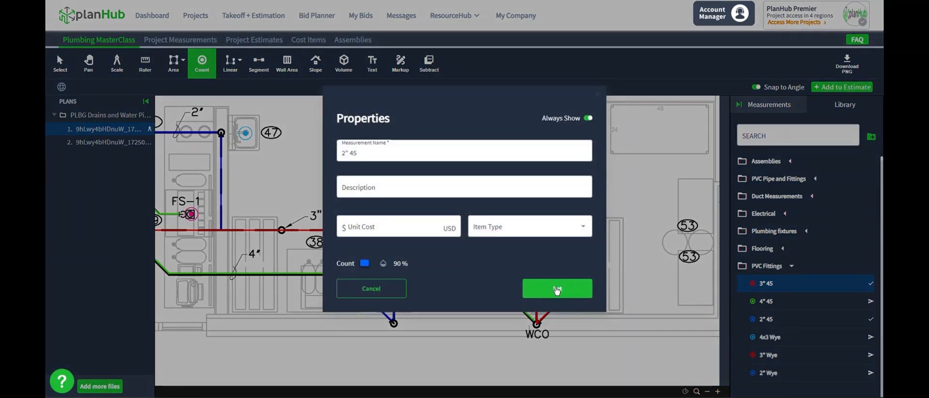
left_click(557, 289)
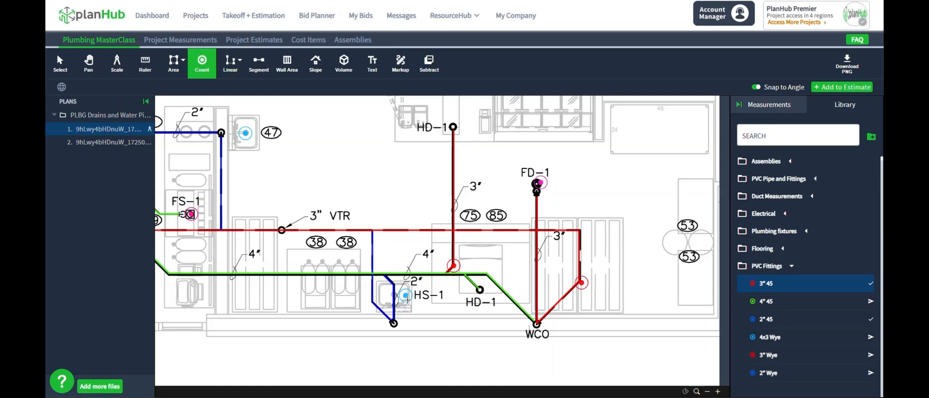
left_click(396, 284)
left_click(371, 303)
scroll(367, 261, "left", 6)
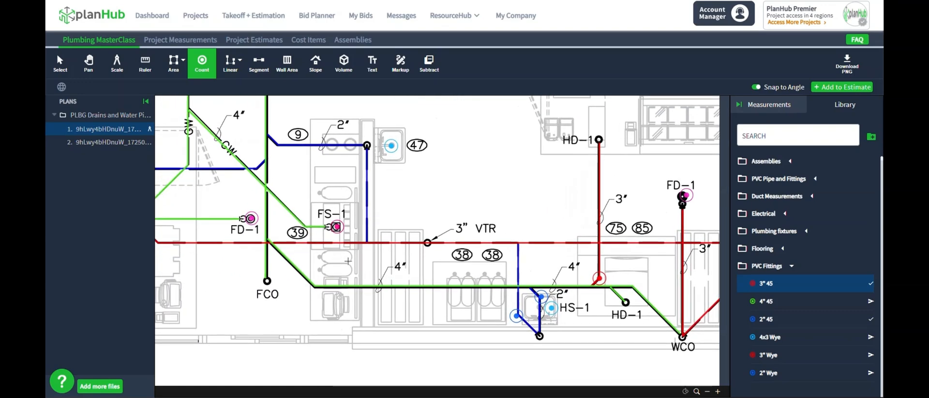
Step: Add the 4" 45 count from the library and mark the green pipe bends near the FCO, at FS-1 and below the vertical GW line
right_click(767, 303)
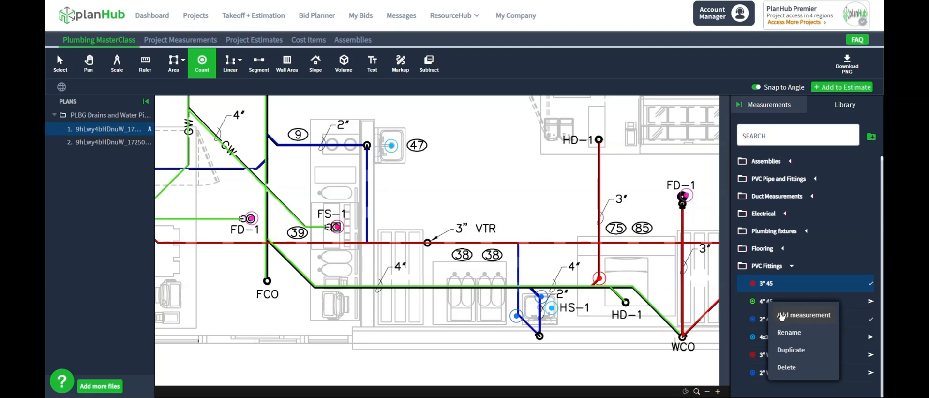
left_click(781, 315)
left_click(572, 291)
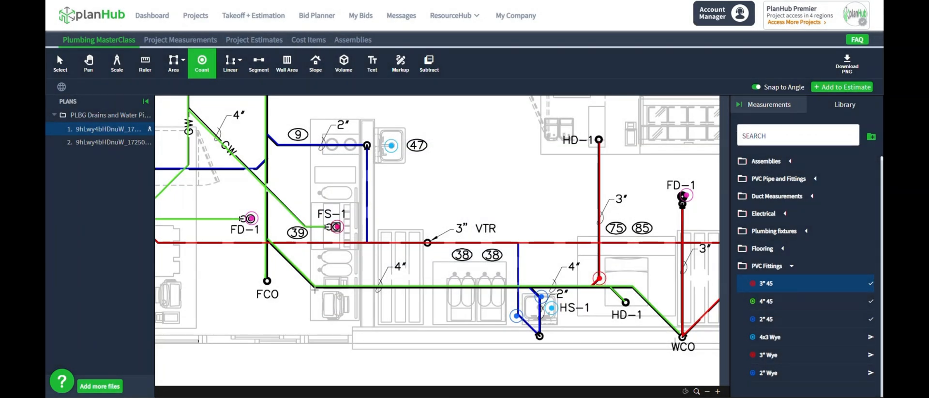
left_click(315, 289)
mouse_move(191, 171)
left_mouse_down()
mouse_move(235, 203)
mouse_move(297, 208)
left_mouse_up()
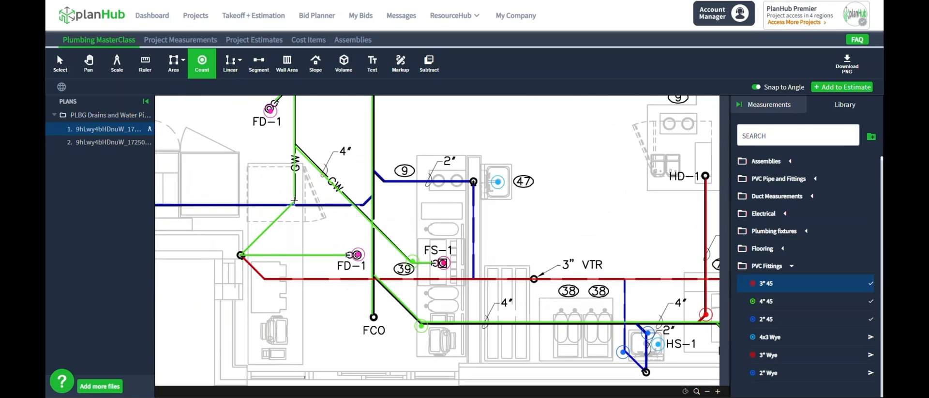
left_click(296, 202)
left_click_drag(338, 145, 344, 171)
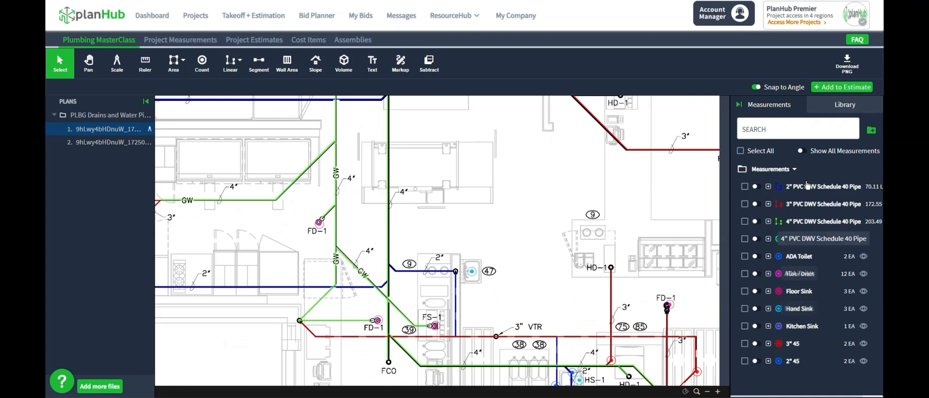
Step: Create a green count named 4" Wye and mark the branch connections along the vertical GW line
left_click(834, 110)
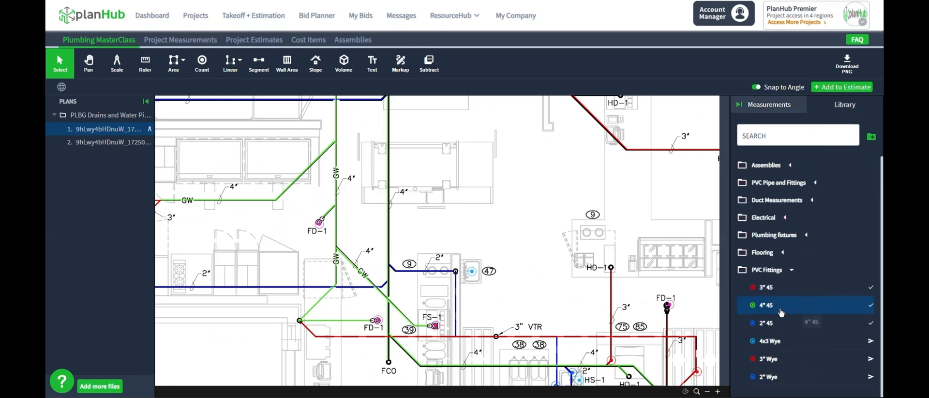
left_click(202, 61)
double_click(351, 153)
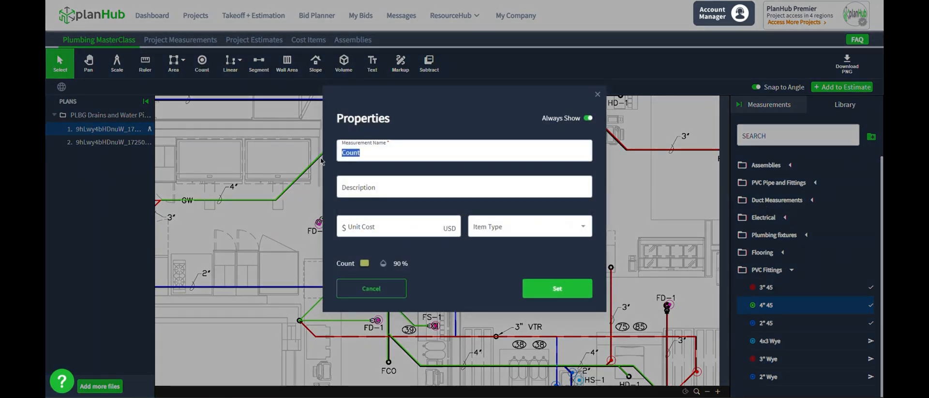
type("4\" Wye")
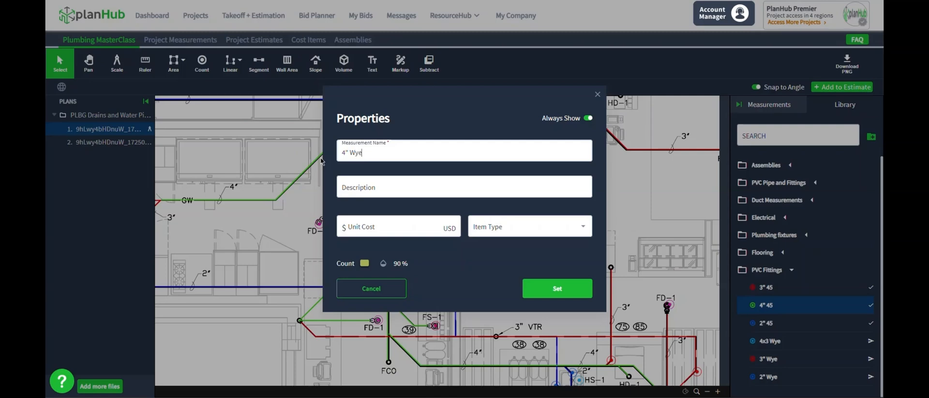
left_click(365, 263)
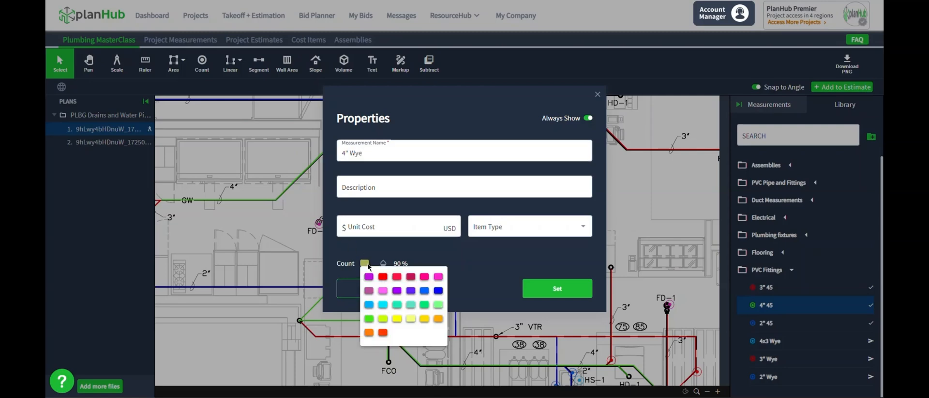
left_click(372, 325)
left_click(532, 296)
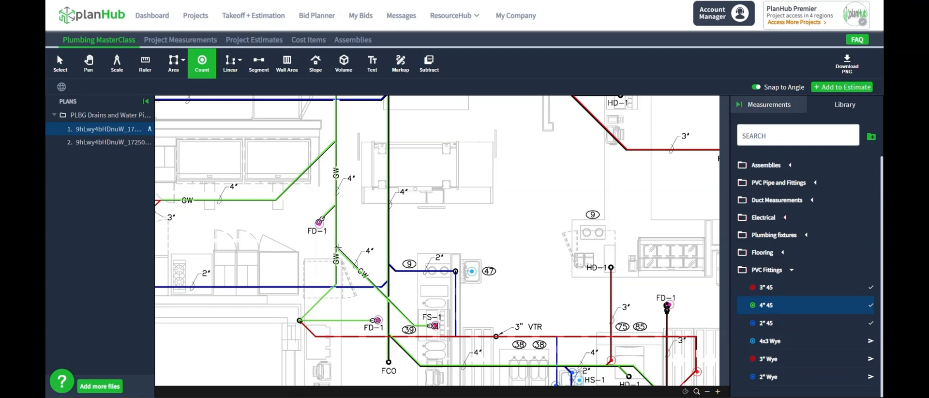
left_click(337, 247)
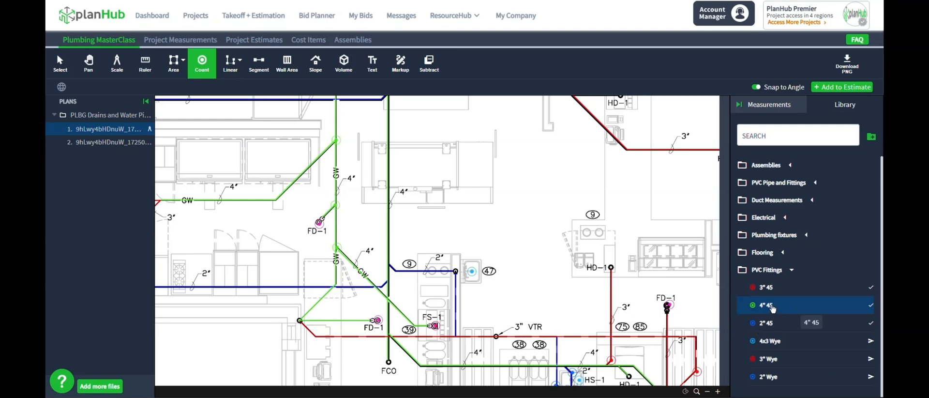
Step: Add the library's 4" 45 count with its default properties and mark the bends at the vertical GW line's foot, FS-1 and beyond the FCO
right_click(773, 308)
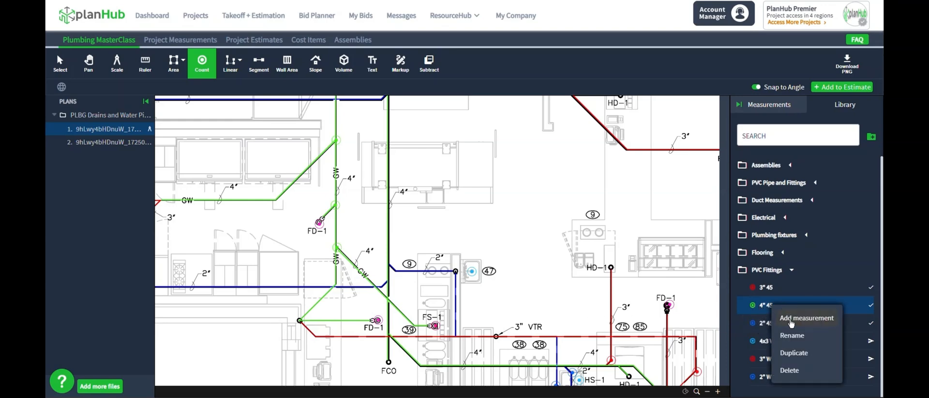
left_click(791, 318)
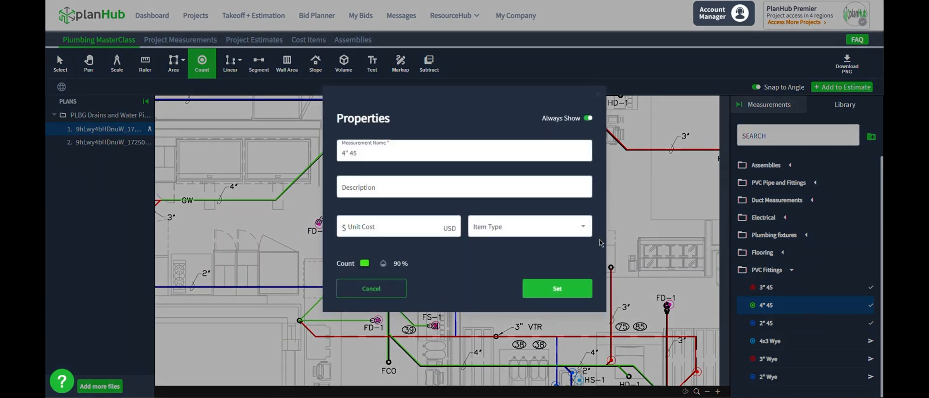
left_click(564, 289)
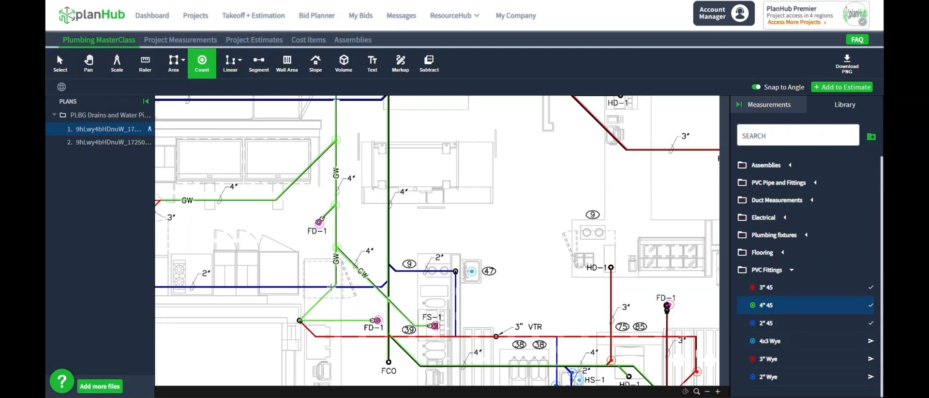
left_click(333, 287)
left_click(420, 367)
left_click(633, 363)
mouse_move(636, 341)
left_mouse_down()
mouse_move(614, 303)
mouse_move(651, 350)
left_mouse_up()
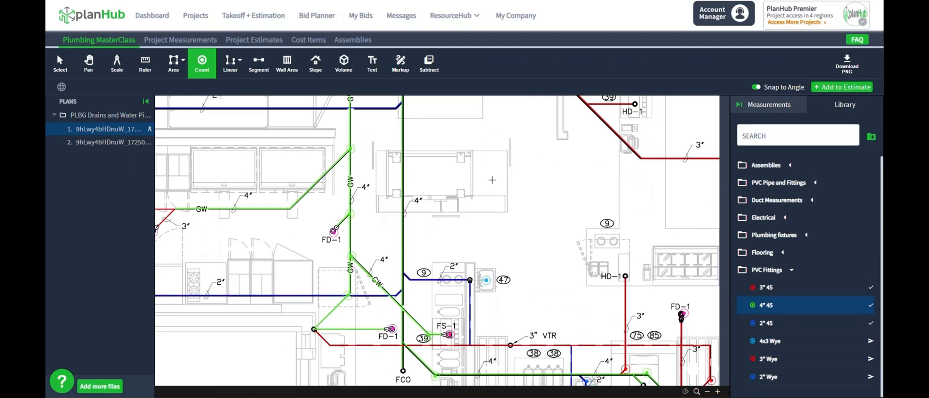
Step: Mark the 4" 45 fittings at the horizontal GW run's bend and at the start of the 4" branch toward FD-1
left_click_drag(492, 180, 539, 263)
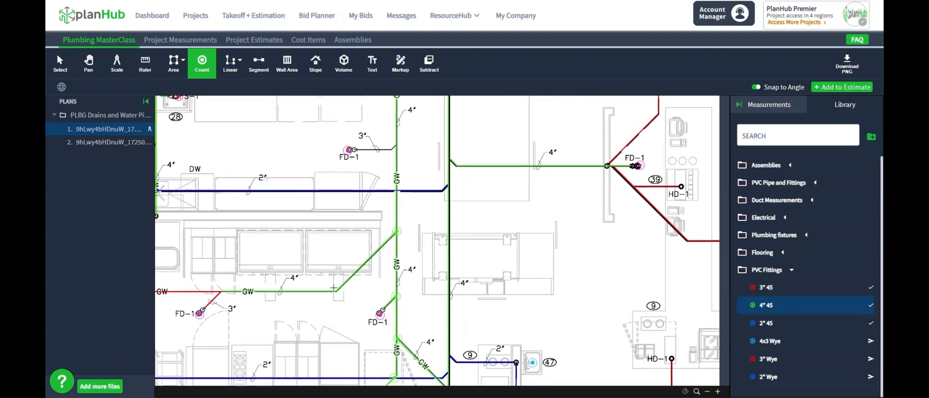
left_click(338, 291)
left_click(458, 166)
Step: Show the project's measurements and open the available actions for the 4" Wye count
left_click(769, 105)
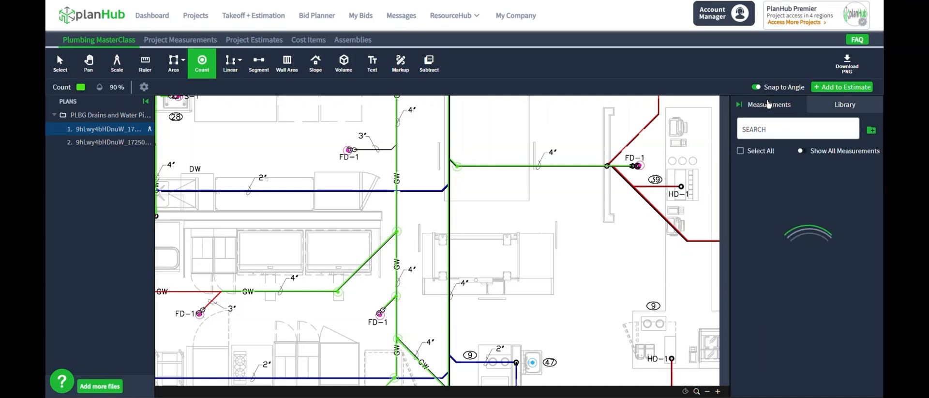
scroll(804, 357, "down", 1)
right_click(799, 355)
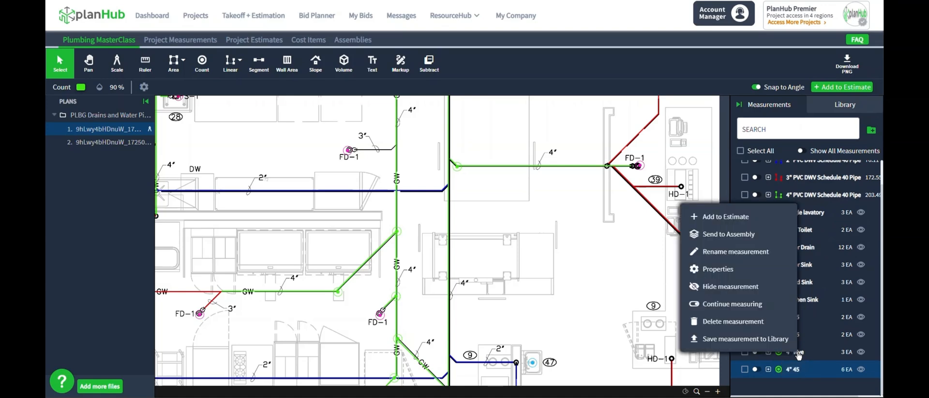
left_click(799, 356)
right_click(799, 356)
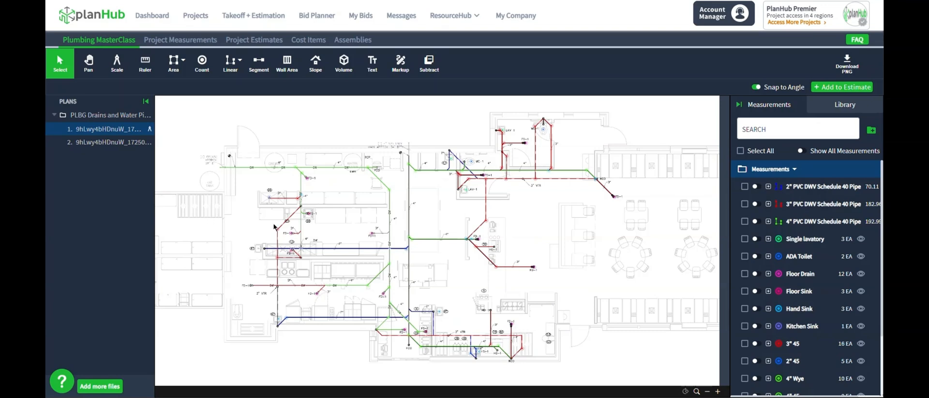
Step: Add the 2" PVC DWV Schedule 40 Pipe measurement to a newly created estimate
right_click(812, 189)
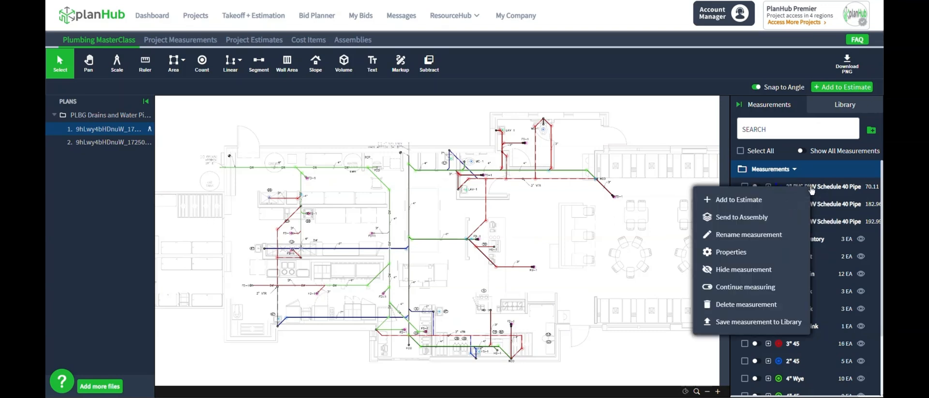
left_click(748, 200)
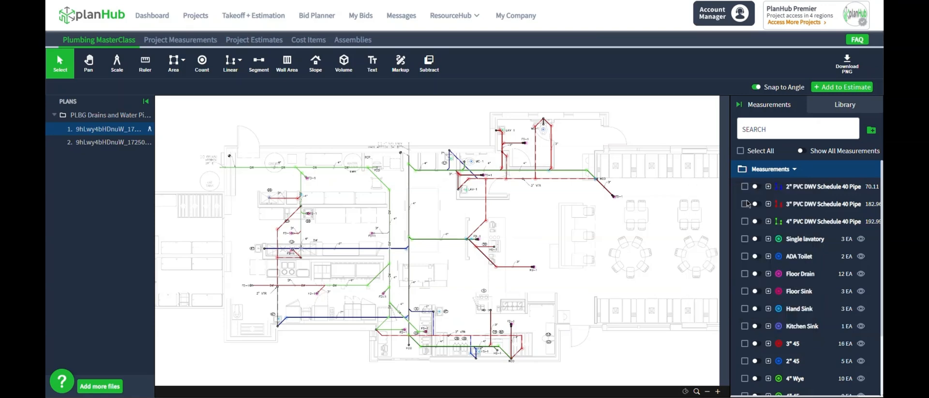
left_click(400, 201)
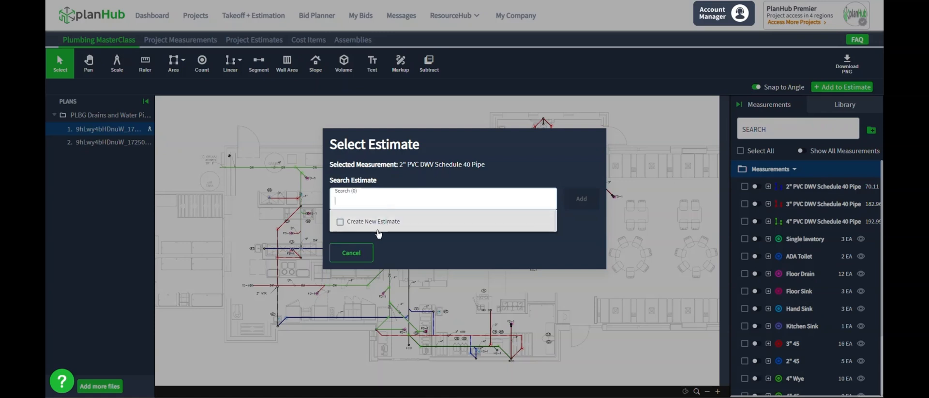
left_click(340, 222)
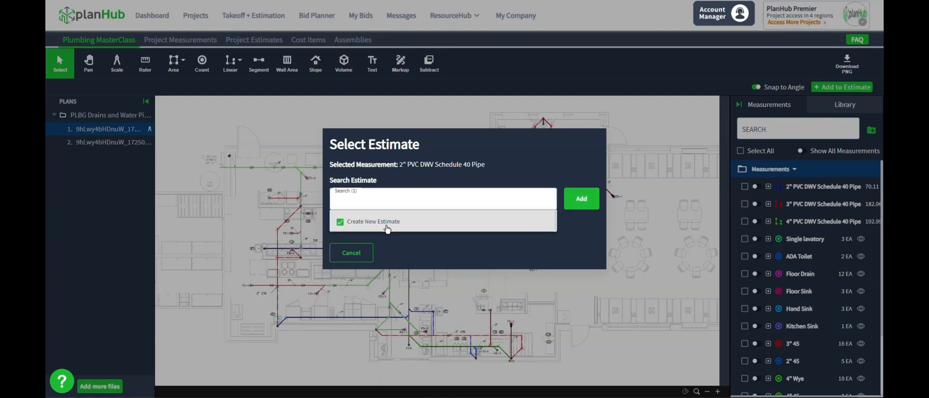
left_click(583, 204)
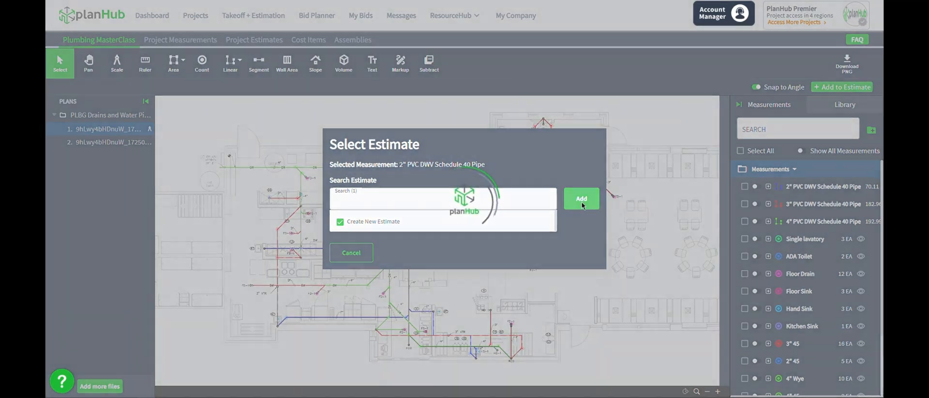
Step: Add the 3" PVC DWV Schedule 40 Pipe measurement to Project Estimate 1
right_click(803, 204)
left_click(751, 219)
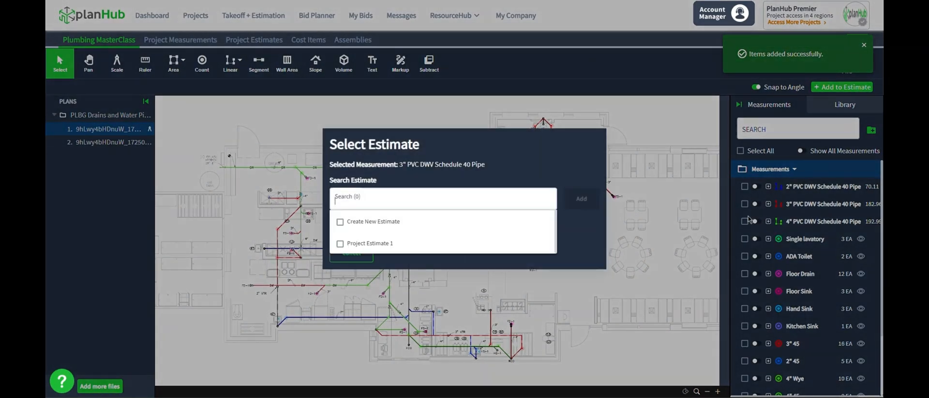
left_click(340, 244)
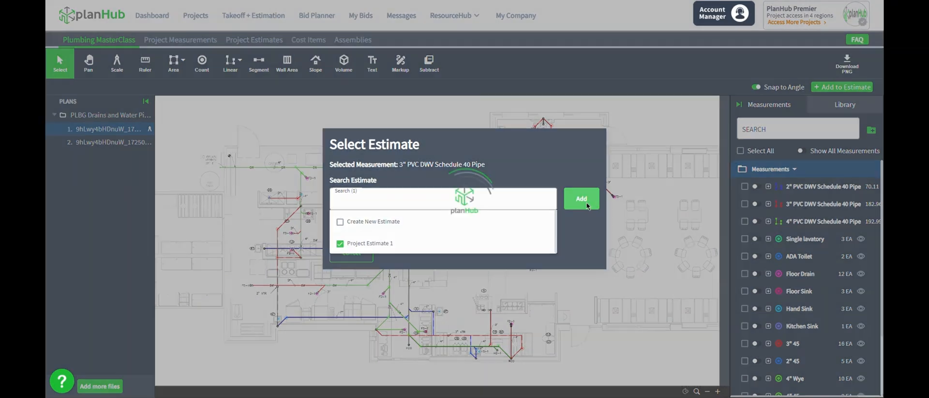
left_click(587, 206)
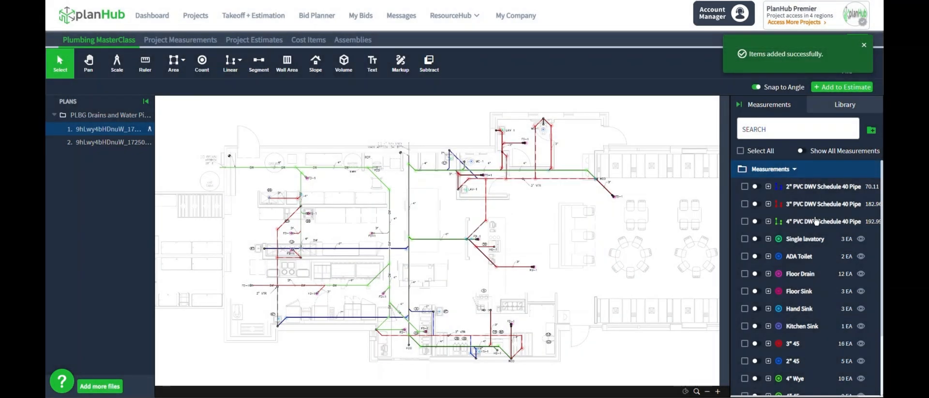
Step: Add the 4" PVC DWV Schedule 40 Pipe measurement to Project Estimate 1
right_click(778, 221)
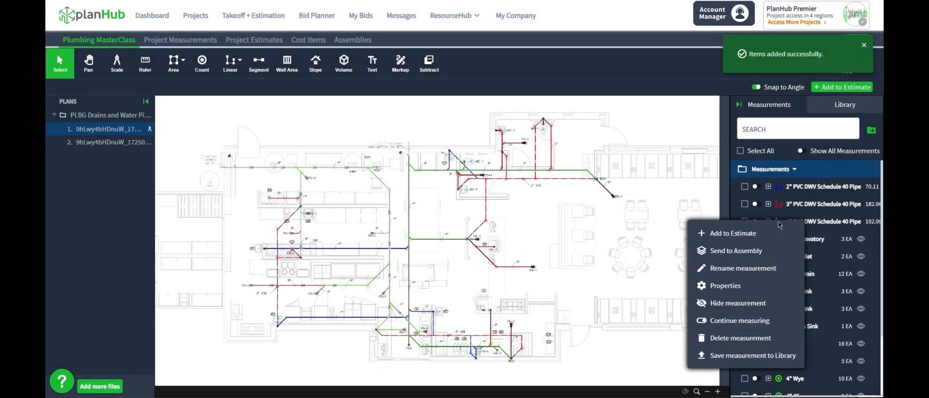
left_click(731, 233)
left_click(380, 246)
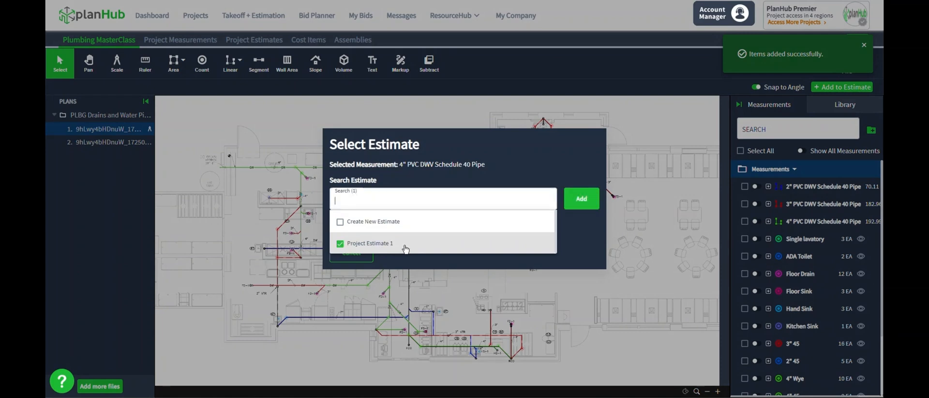
left_click(579, 204)
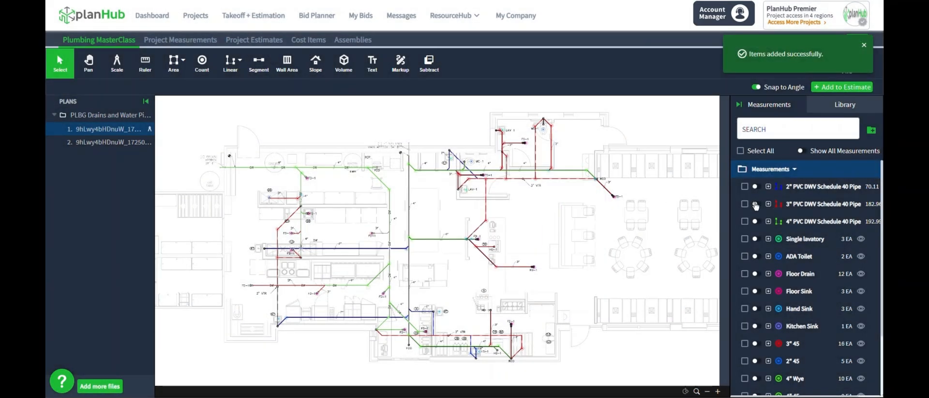
Step: Start a new assembly named Single Lav Build Out with measurement type Count and include it in the takeoff library
scroll(874, 202, "down", 1)
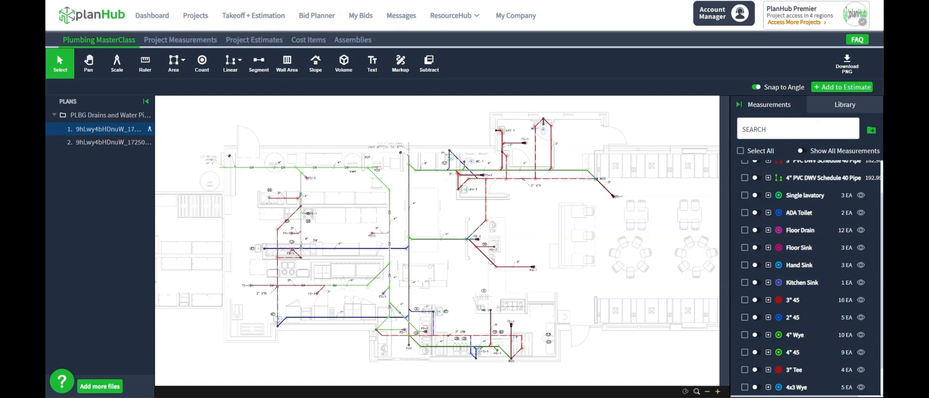
left_click(354, 44)
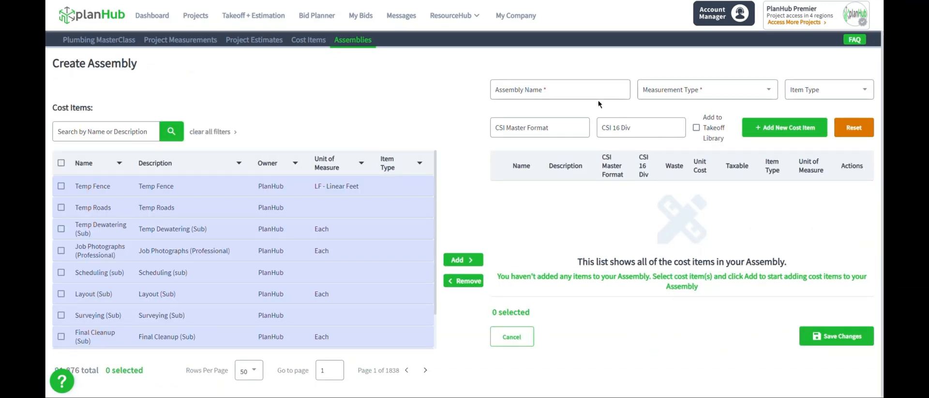
left_click(580, 90)
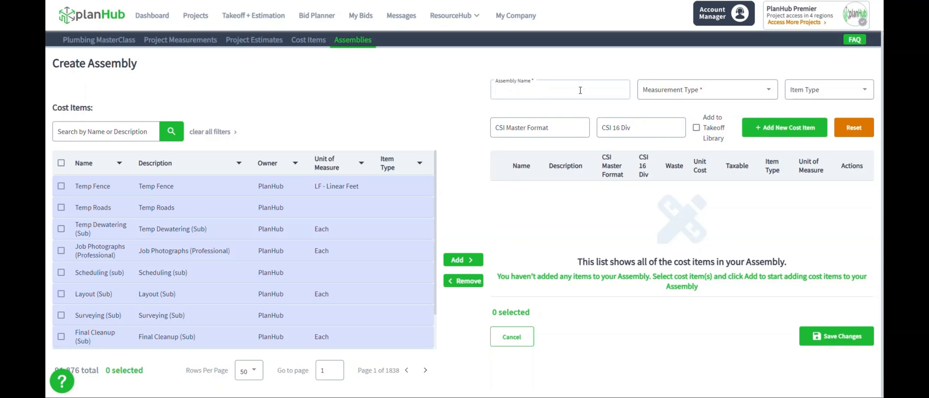
type("Single Lay Build Out")
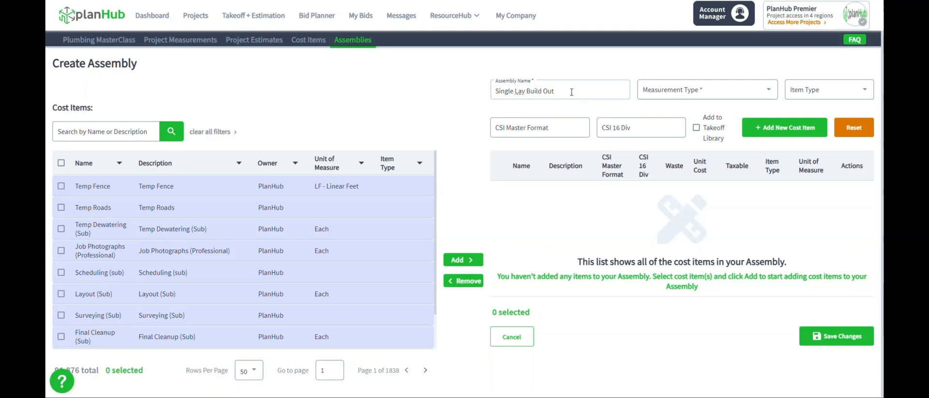
left_click(658, 92)
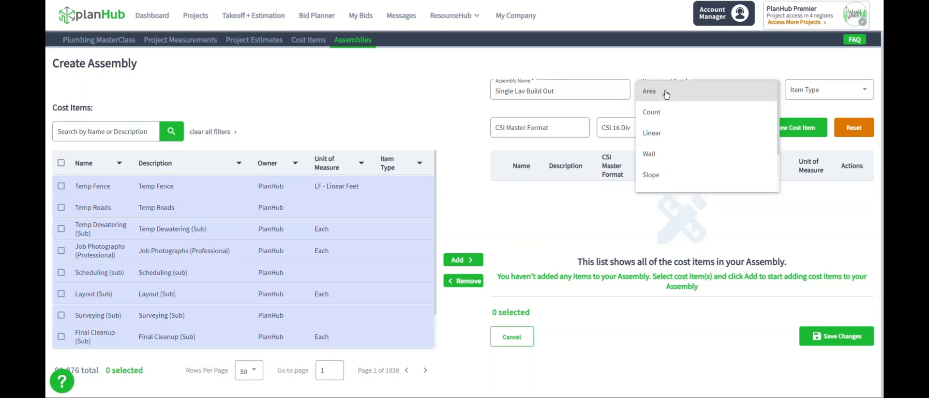
left_click(672, 108)
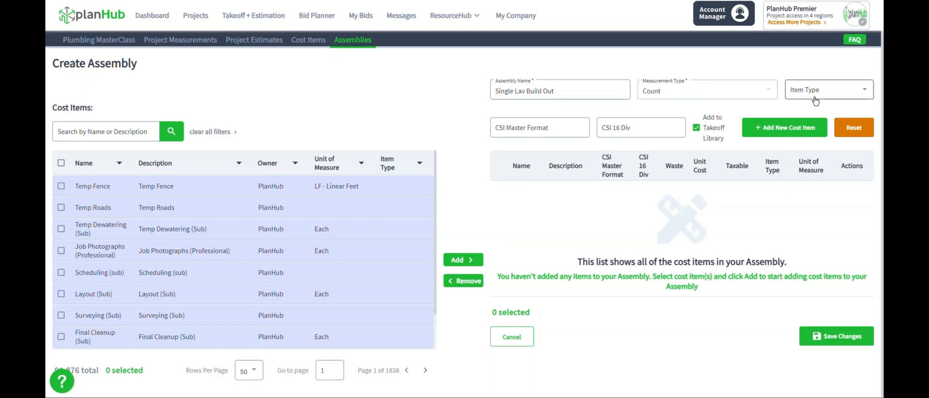
Step: Add a new cost item named Lavatory to the assembly, with description Lavatory and a unit cost of $40
left_click(785, 128)
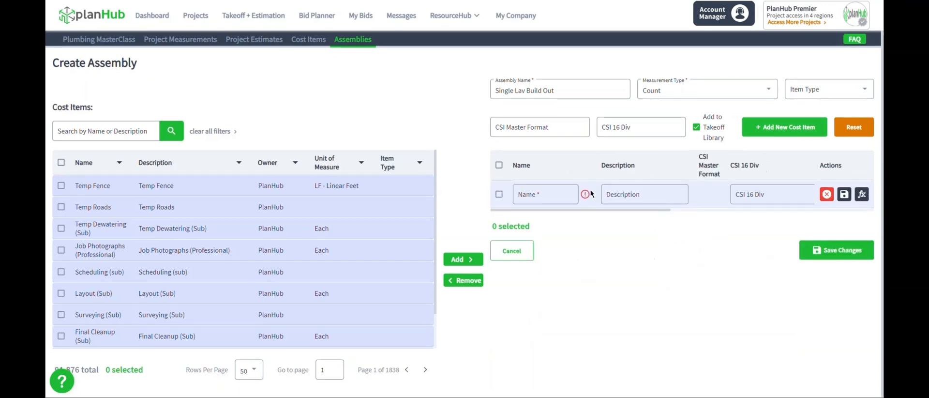
left_click(562, 196)
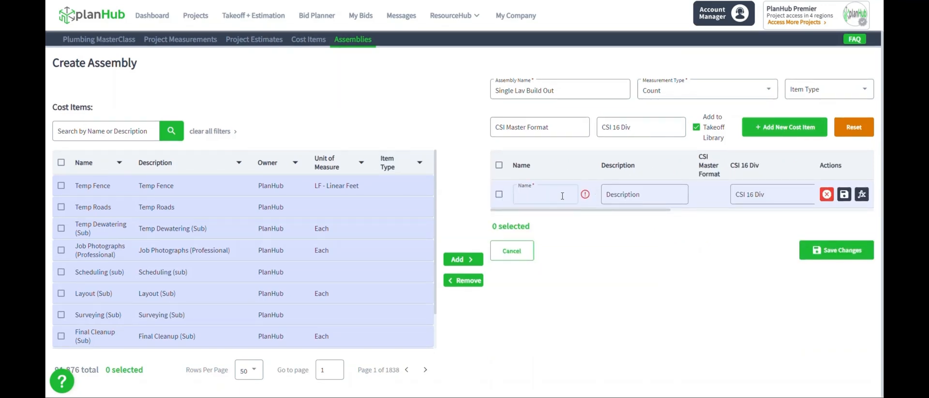
type("L")
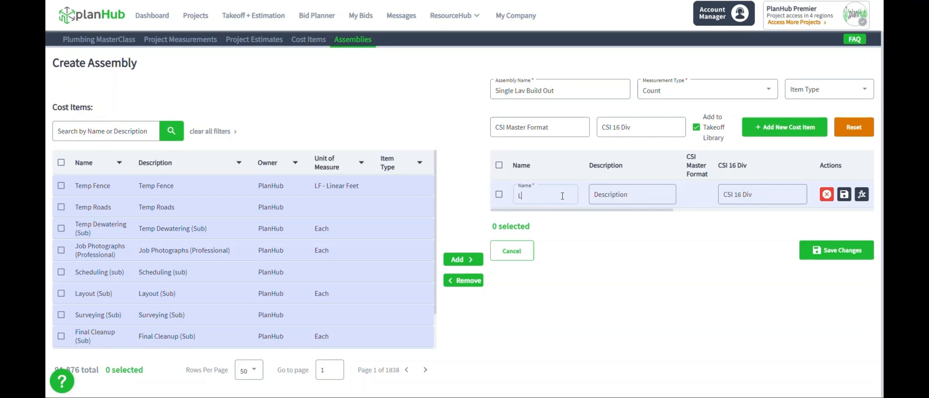
type("avatory")
left_click(608, 198)
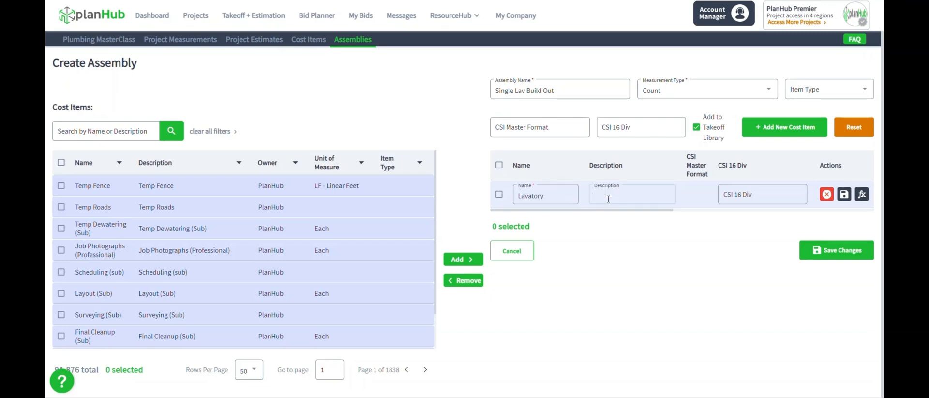
type("Lavatory")
left_click_drag(615, 209, 752, 214)
left_click(658, 198)
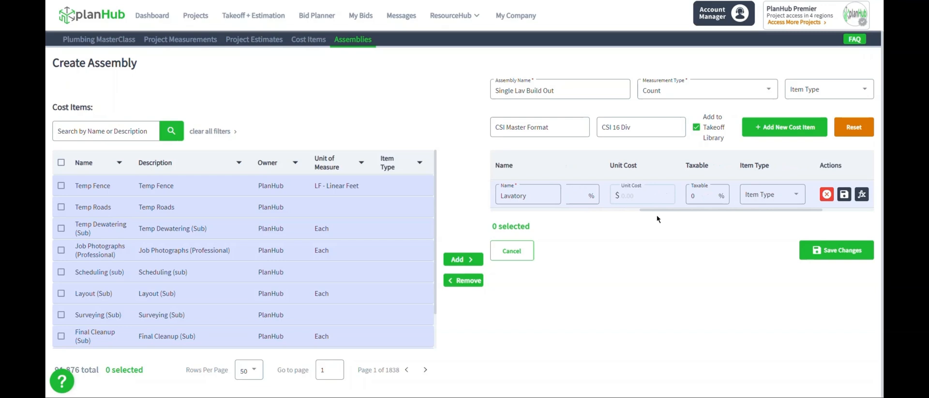
type("40")
Step: Set the Lavatory item's type to Materials and its unit of measure to Each, and save the item
left_click_drag(686, 211, 739, 207)
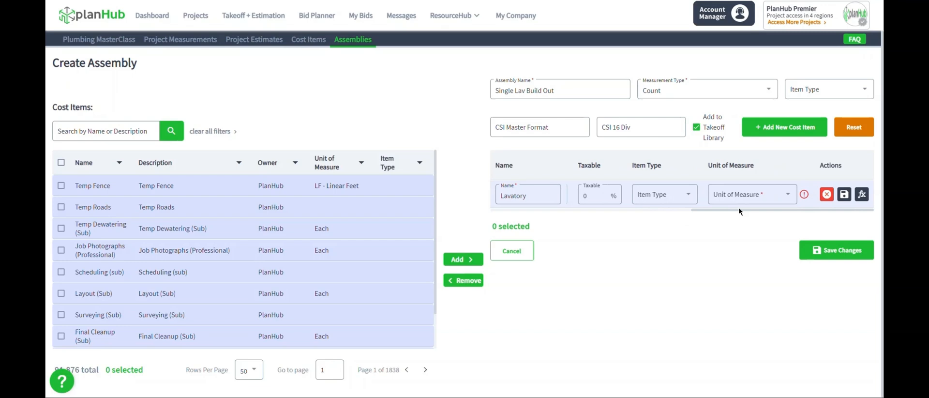
left_click(694, 202)
left_click(668, 260)
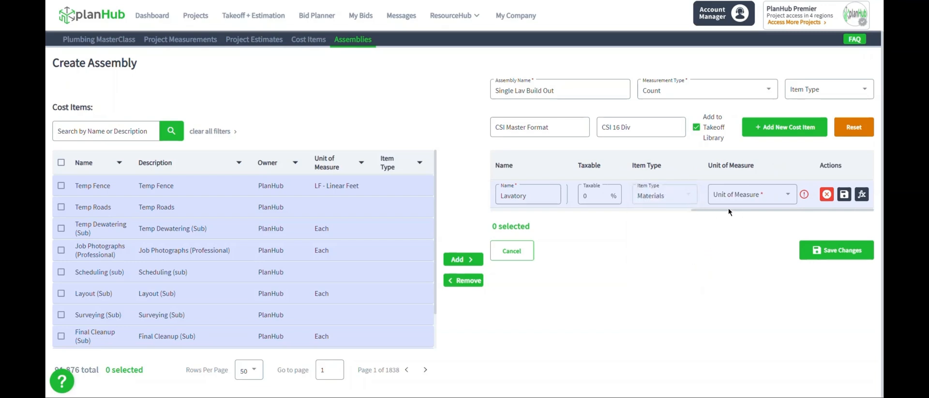
left_click(752, 197)
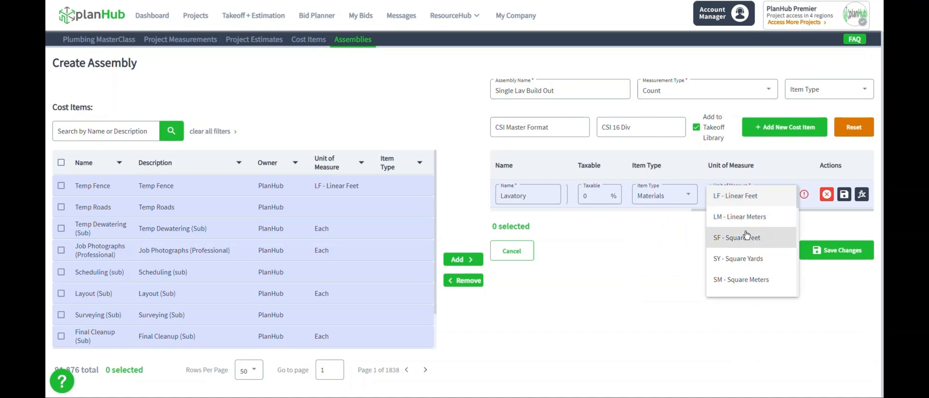
scroll(747, 235, "down", 5)
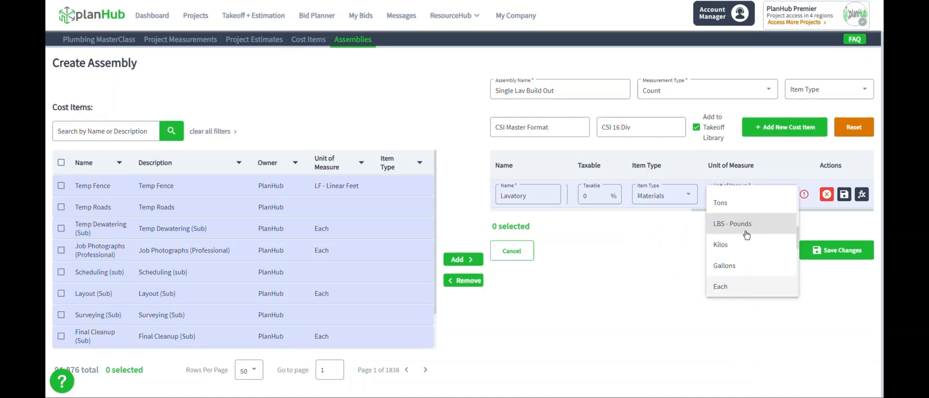
left_click(742, 288)
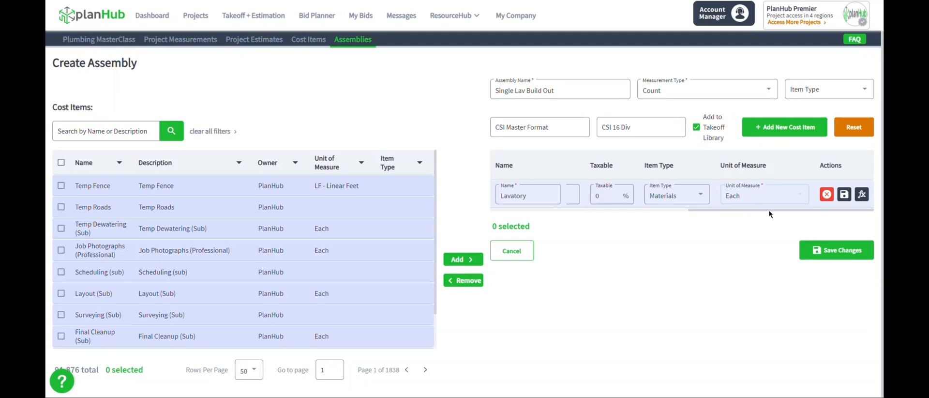
scroll(769, 210, "left", 5)
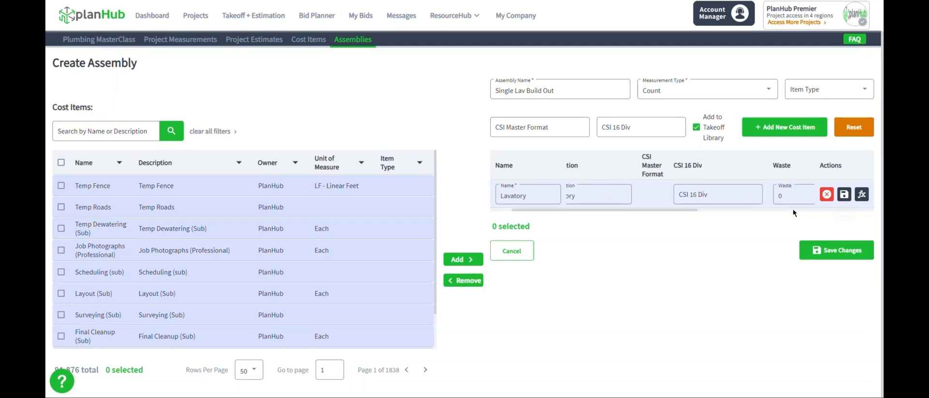
left_click(845, 195)
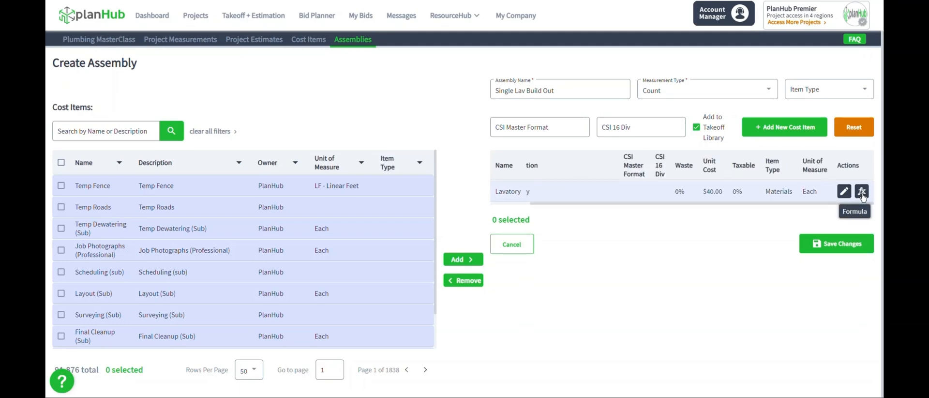
Step: Apply the Count formula from the formula library to the Lavatory cost item
left_click(862, 193)
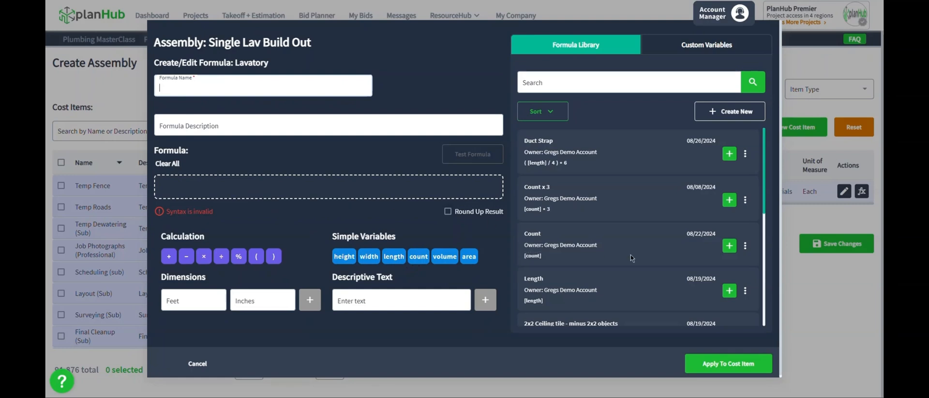
left_click(730, 246)
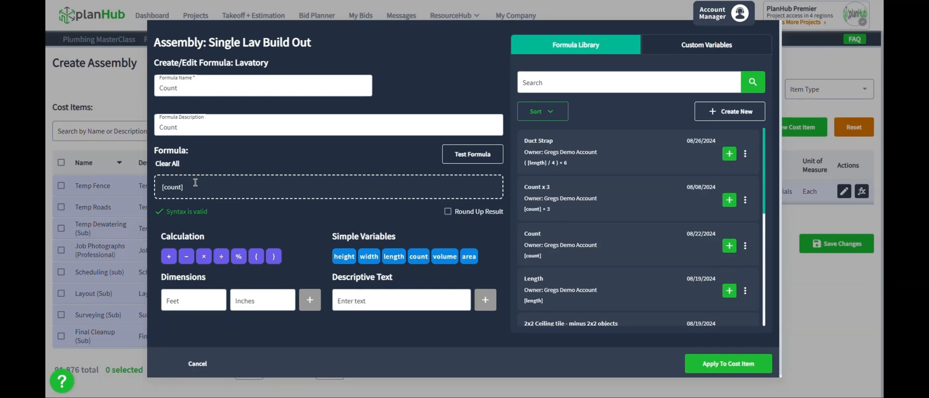
left_click(725, 364)
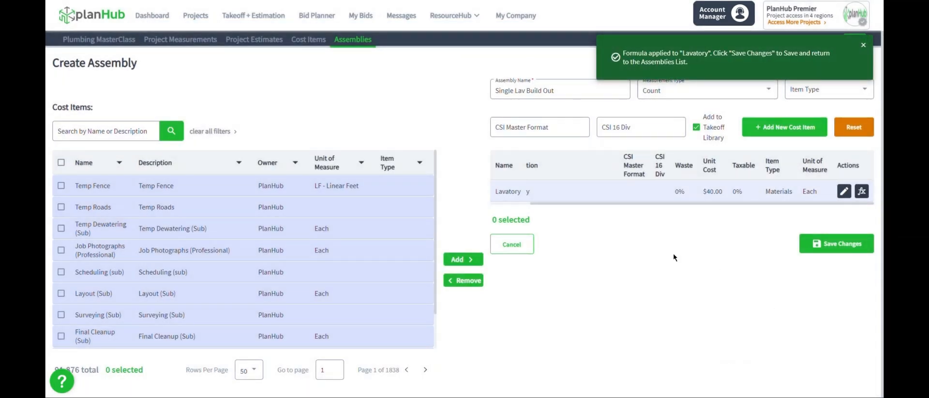
Step: Add a new cost item named PTrap to the assembly with a unit cost of $12
left_click_drag(682, 201, 595, 204)
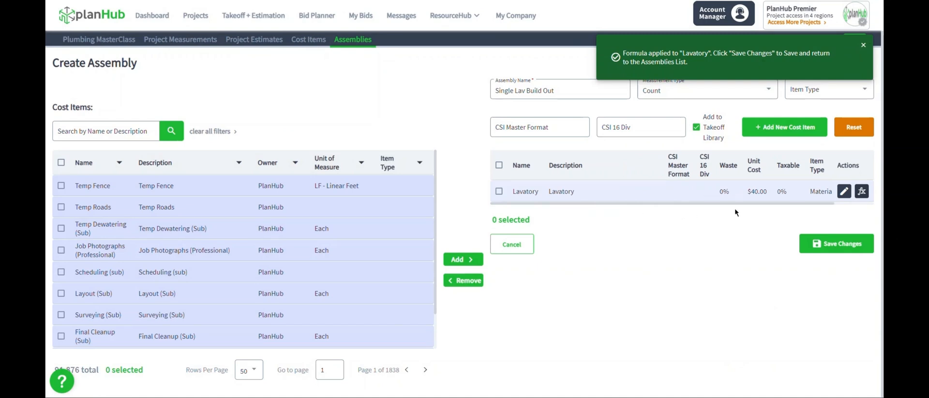
left_click(801, 137)
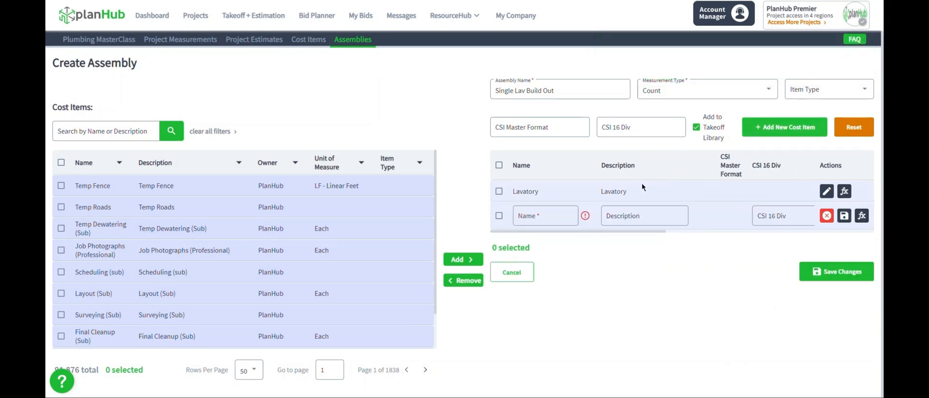
left_click(549, 217)
type("P")
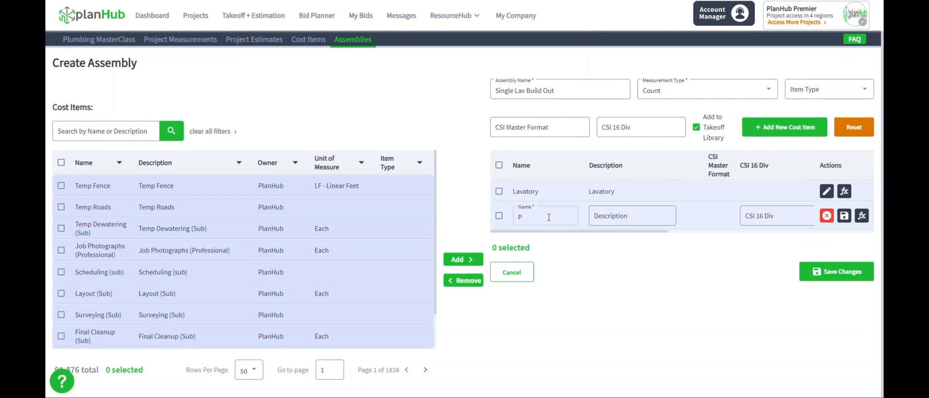
type("Trap")
left_click_drag(563, 230, 713, 220)
left_click(718, 217)
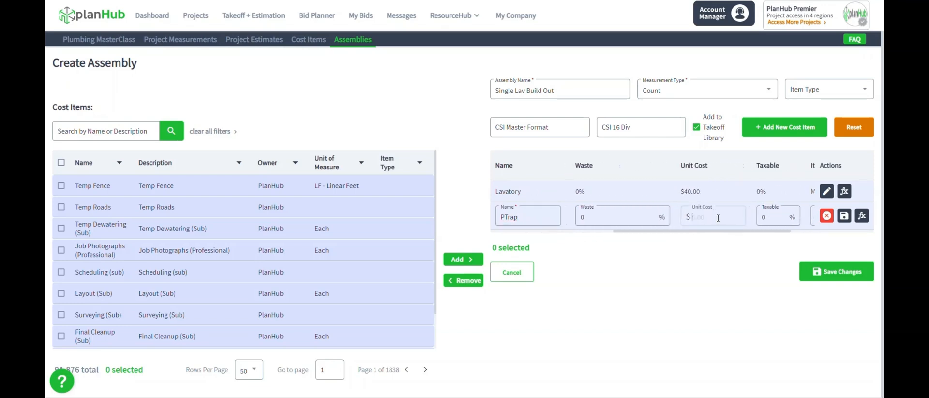
type("12")
Step: Set the PTrap item's type to Materials and its unit of measure to Each, and save the item
left_click_drag(735, 232, 793, 226)
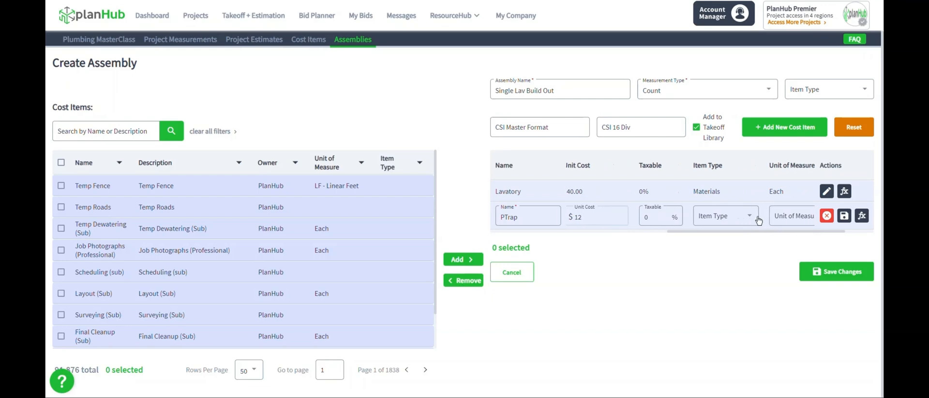
left_click(731, 217)
left_click(727, 280)
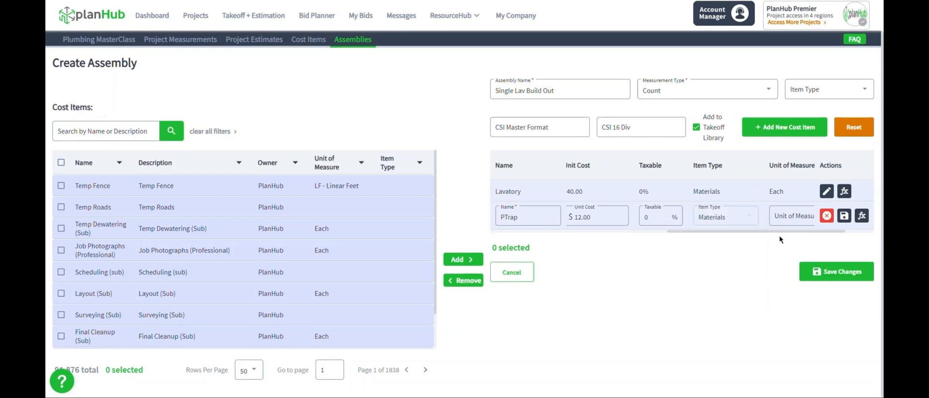
left_click(781, 219)
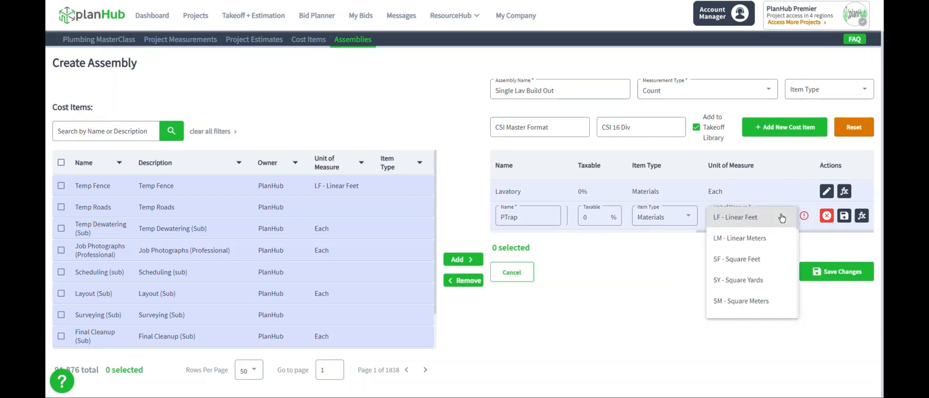
scroll(781, 228, "down", 3)
left_click(735, 308)
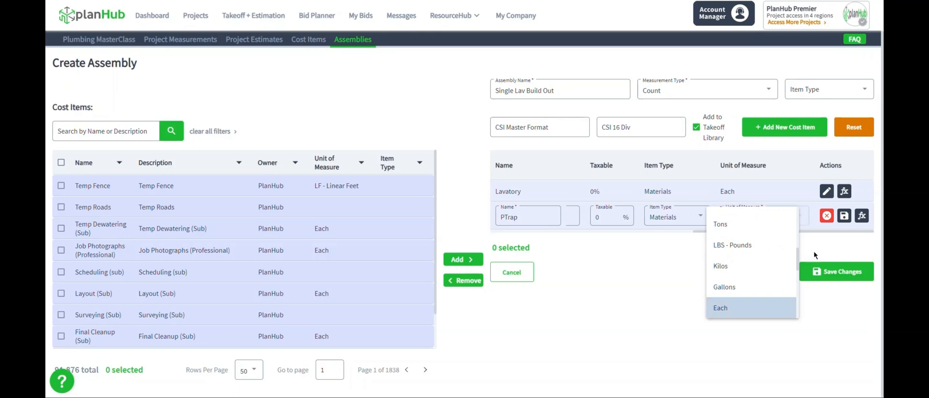
left_click(845, 215)
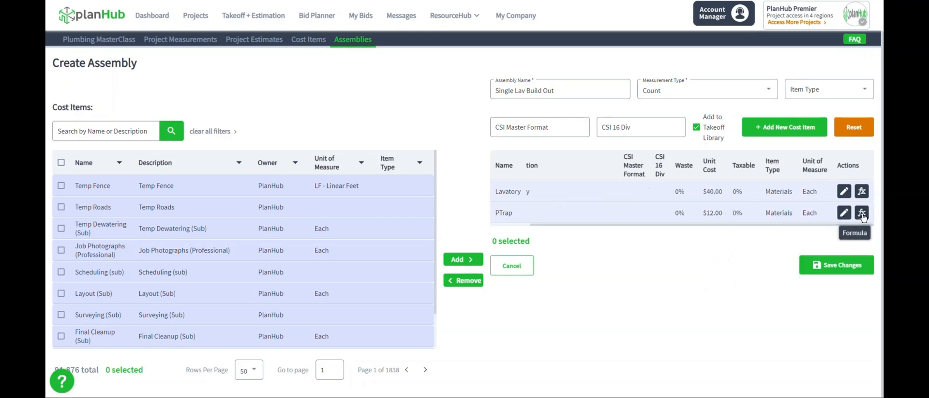
Step: Apply the Count formula from the formula library to the PTrap cost item
left_click(861, 213)
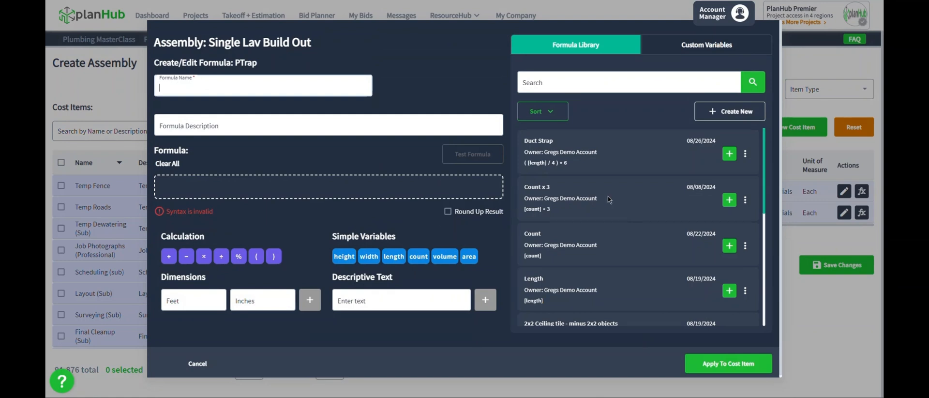
left_click(730, 245)
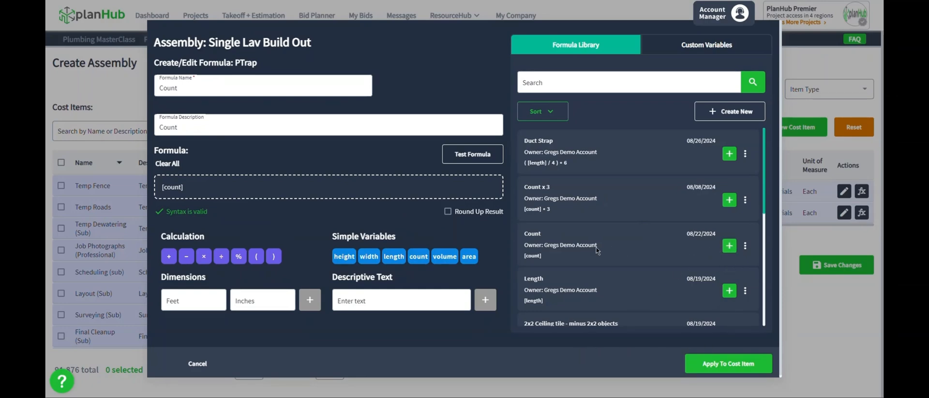
left_click(726, 366)
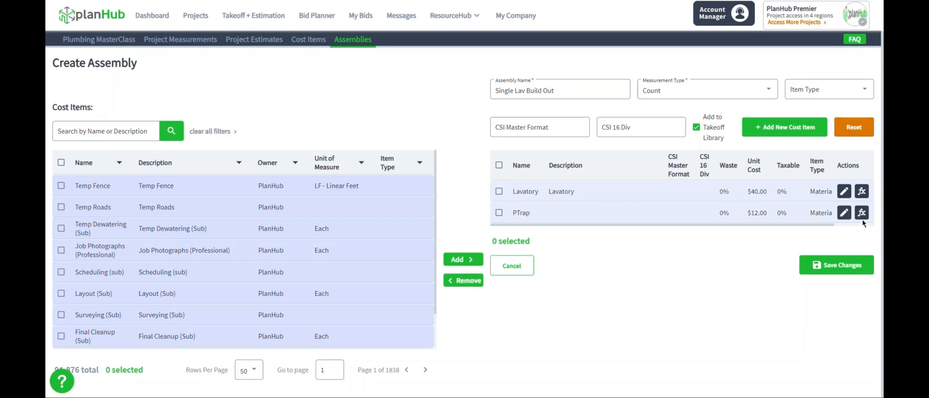
Step: Add a new cost item named Supply Lines to the assembly with a unit cost of $18
left_click(789, 127)
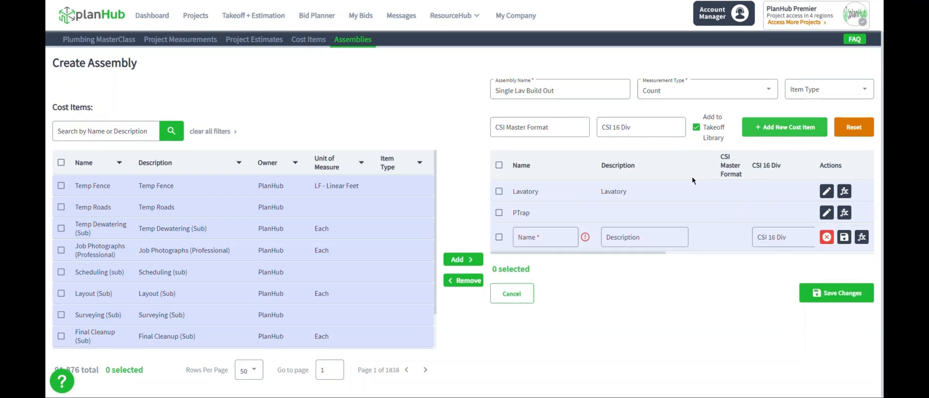
left_click(551, 236)
type("Sup")
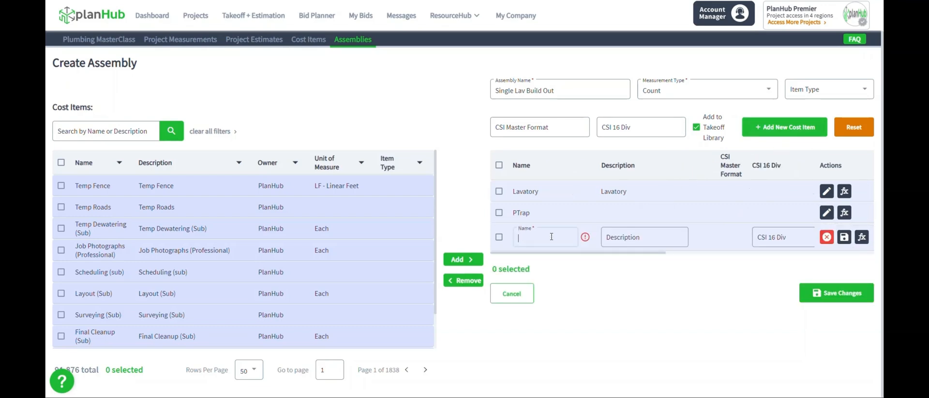
type("ply Lines")
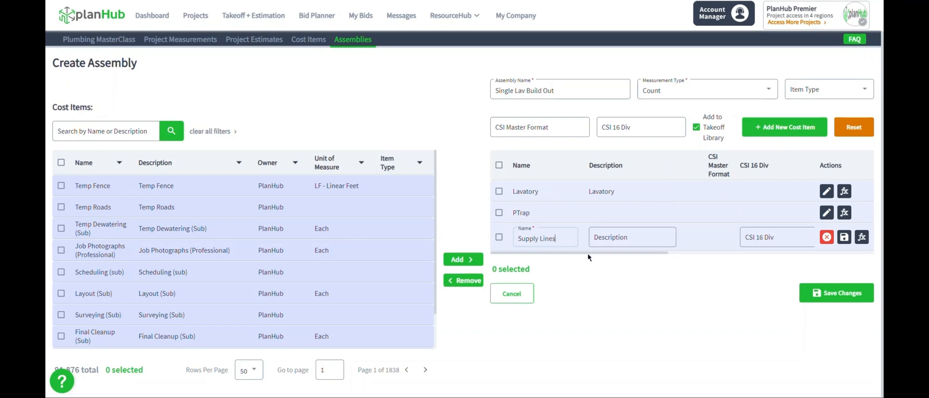
left_click_drag(588, 252, 719, 247)
left_click(712, 238)
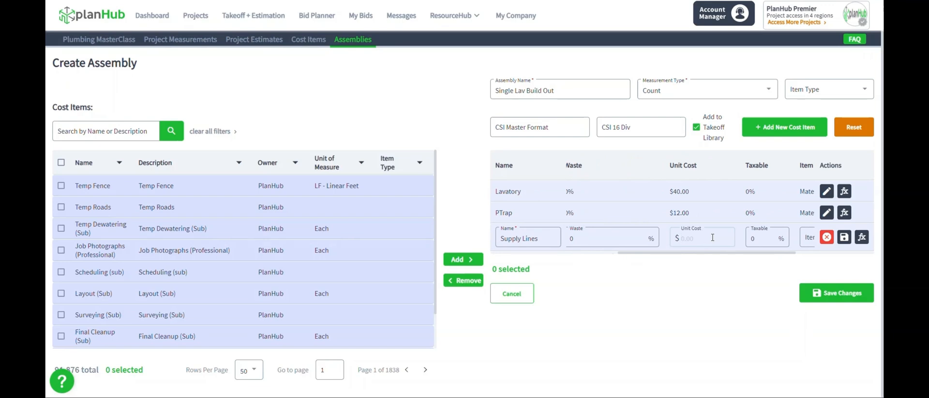
type("18")
Step: Set the Supply Lines item's type to Materials and its unit of measure to Each, and save the item
left_click_drag(733, 252, 814, 249)
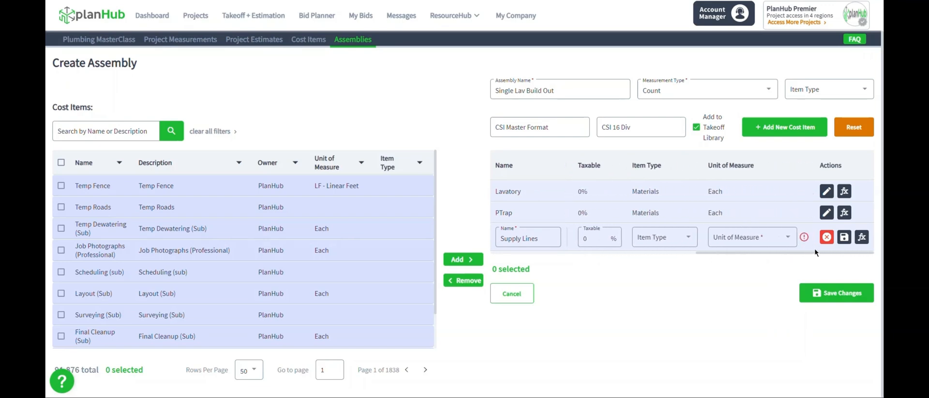
left_click(683, 238)
left_click(664, 302)
left_click(733, 242)
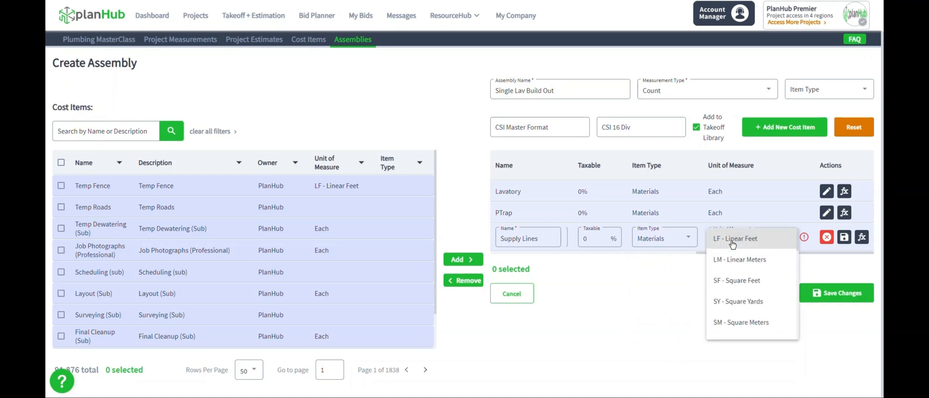
scroll(733, 243, "down", 3)
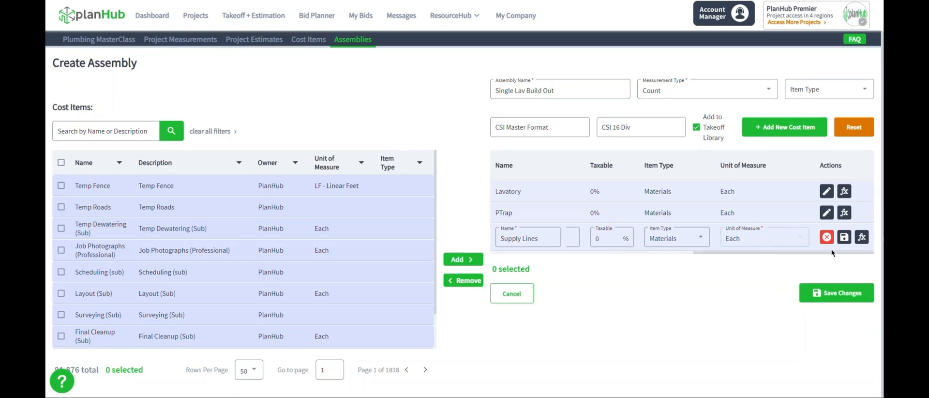
left_click(850, 240)
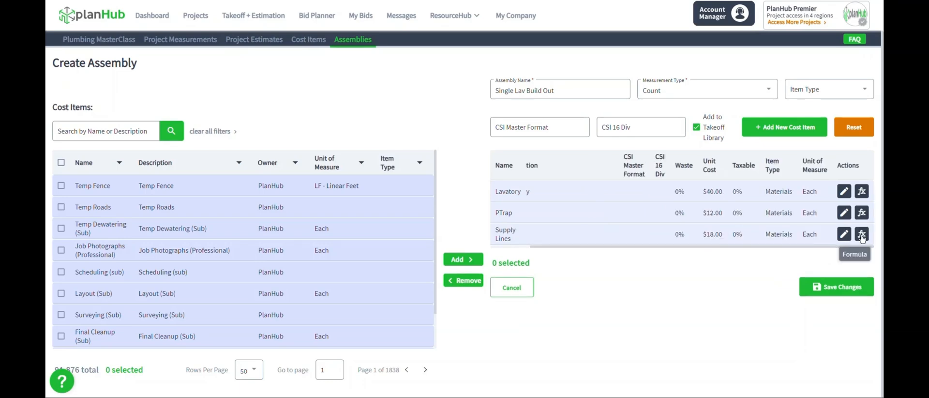
Step: Open the formula editor for the Supply Lines cost item and browse its formula library down to Count*2
left_click(862, 235)
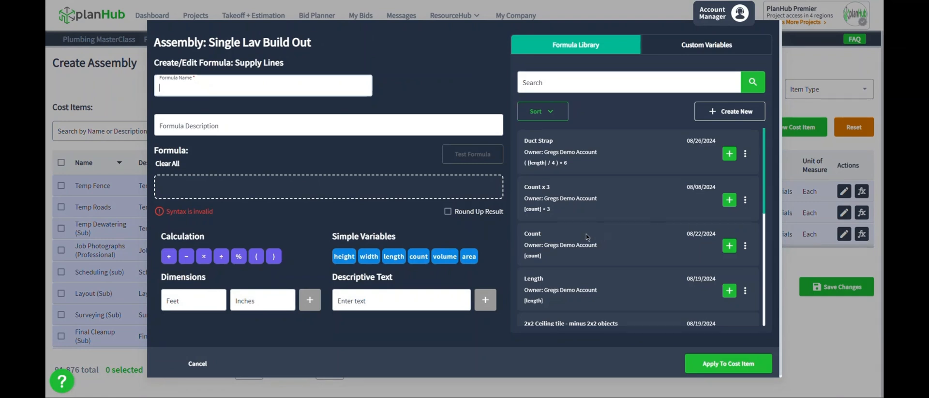
scroll(613, 234, "down", 4)
scroll(622, 233, "down", 2)
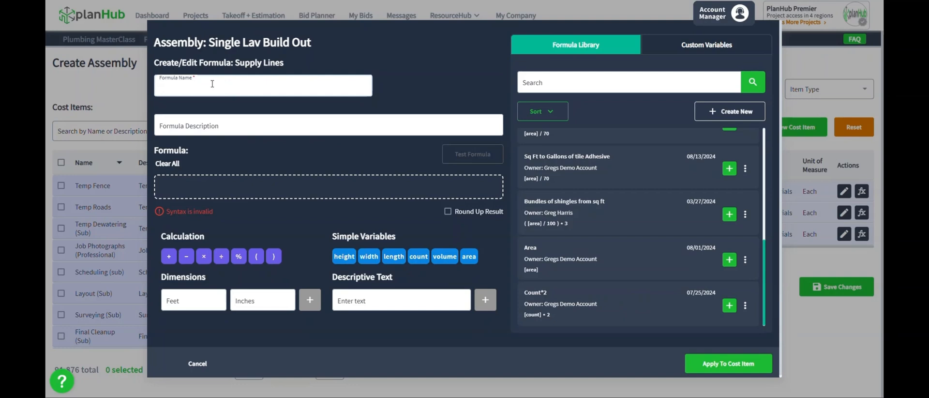
Step: Write a formula named Count * 2 for Supply Lines that multiplies the count variable by 2, with the result rounded up
type("Count")
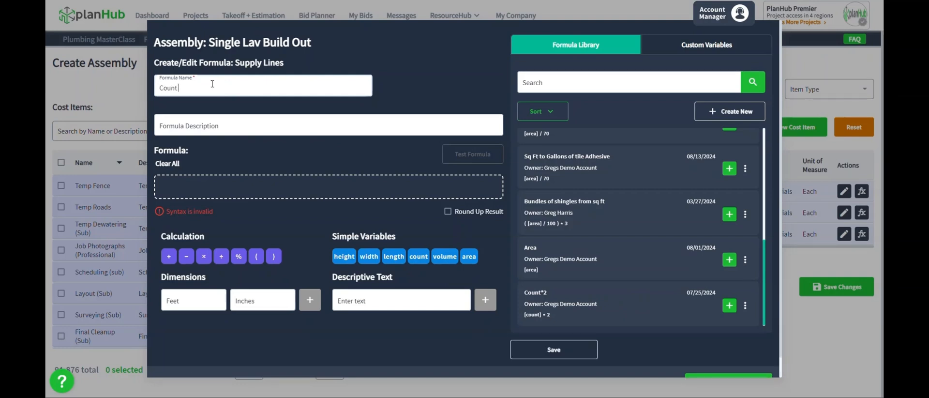
type(" * 2")
left_click(209, 185)
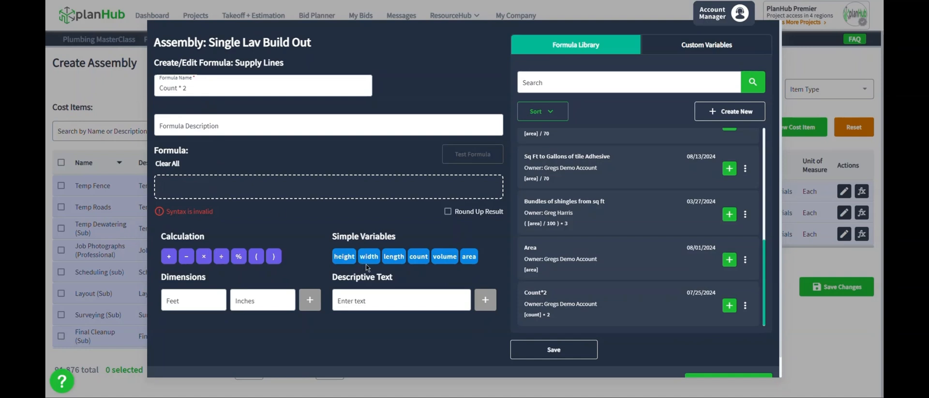
left_click(419, 260)
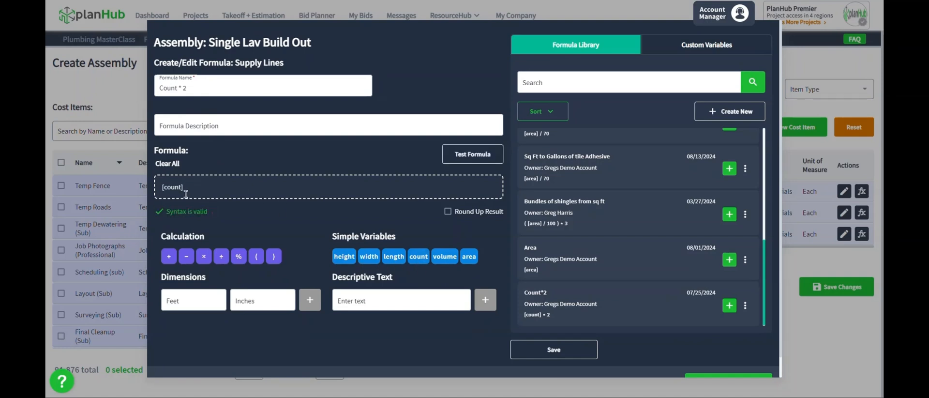
left_click(204, 258)
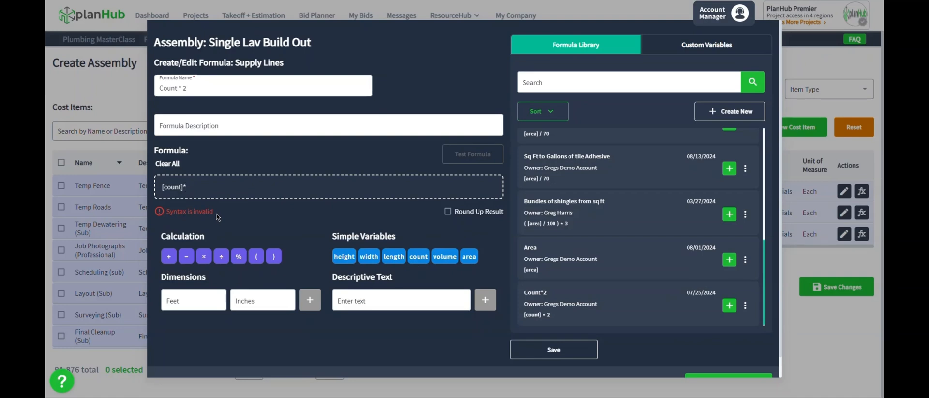
type("2")
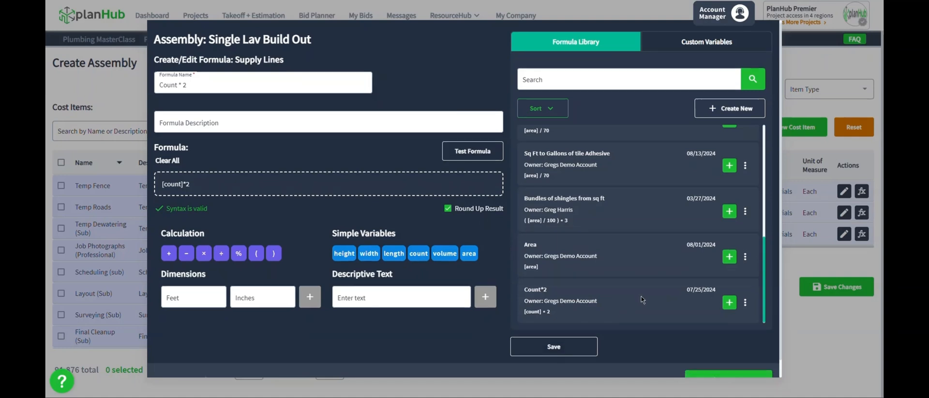
Step: Load the existing Count*2 formula from the formula library and apply it to the Supply Lines cost item
scroll(641, 296, "down", 1)
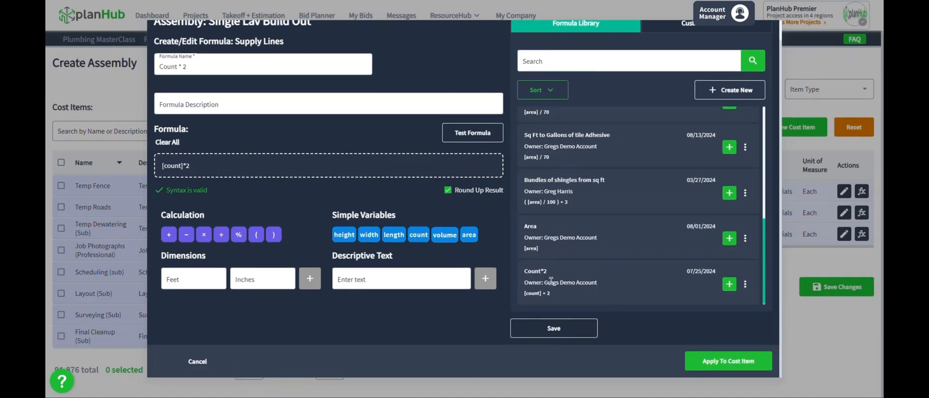
left_click(724, 283)
left_click(506, 240)
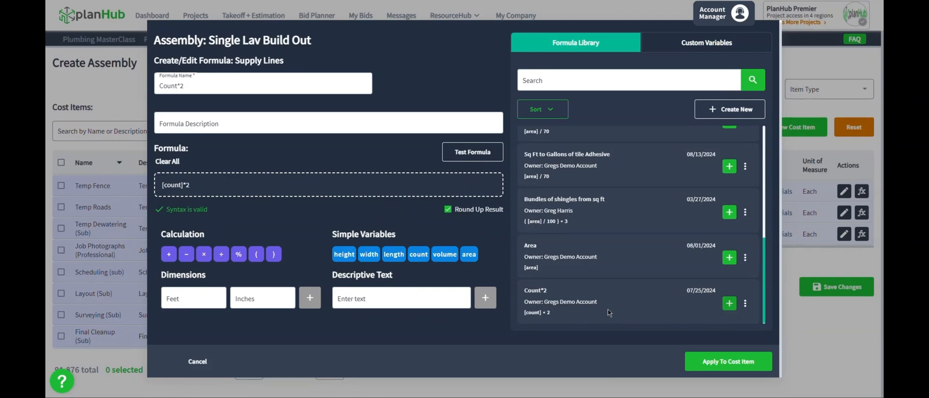
left_click(716, 361)
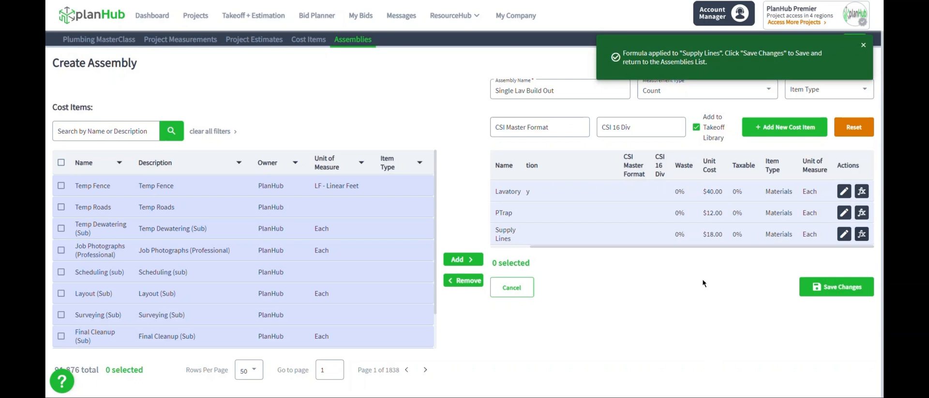
Step: Add a new cost item named Valves to the assembly with a unit cost of $13.50
left_click(791, 126)
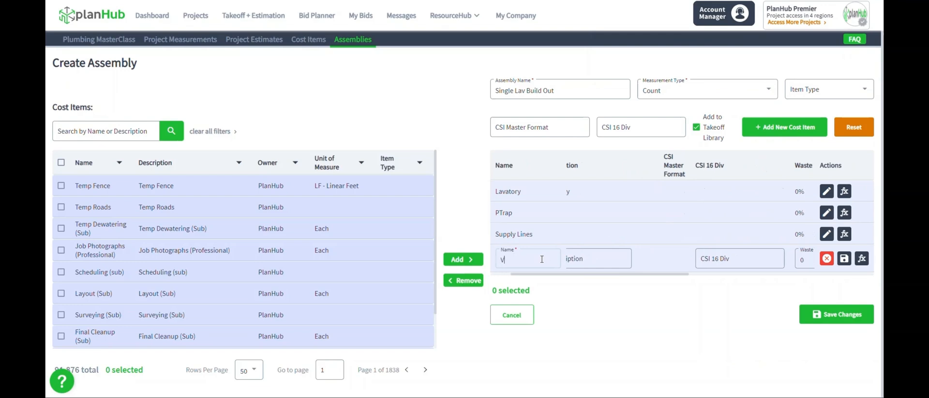
type("Valves")
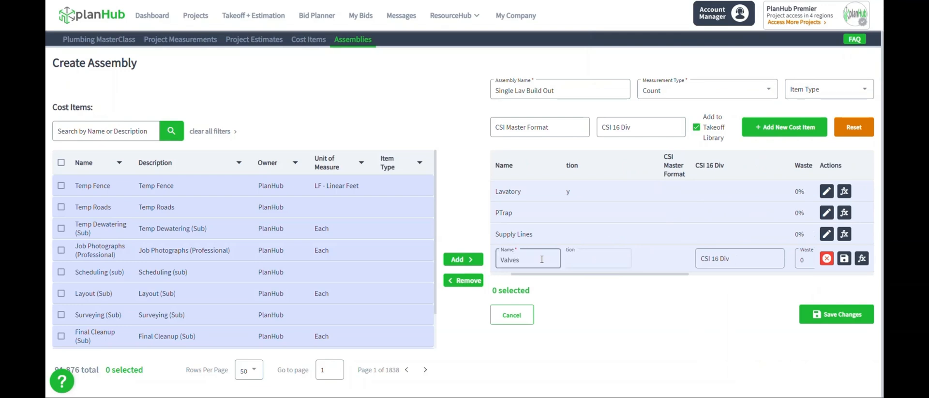
left_click_drag(621, 274, 734, 274)
left_click(694, 255)
type("1")
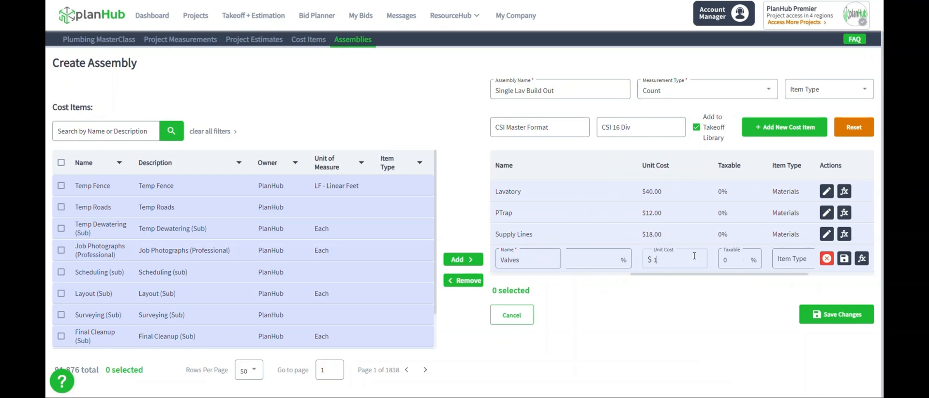
type("3.50")
Step: Set the Valves item's type to Materials and its unit of measure to Each, and save the item
left_click_drag(707, 272, 824, 273)
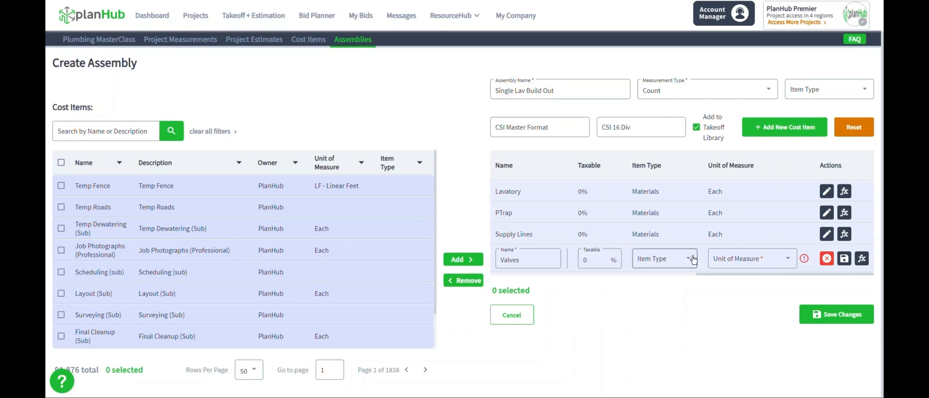
left_click(666, 259)
left_click(667, 322)
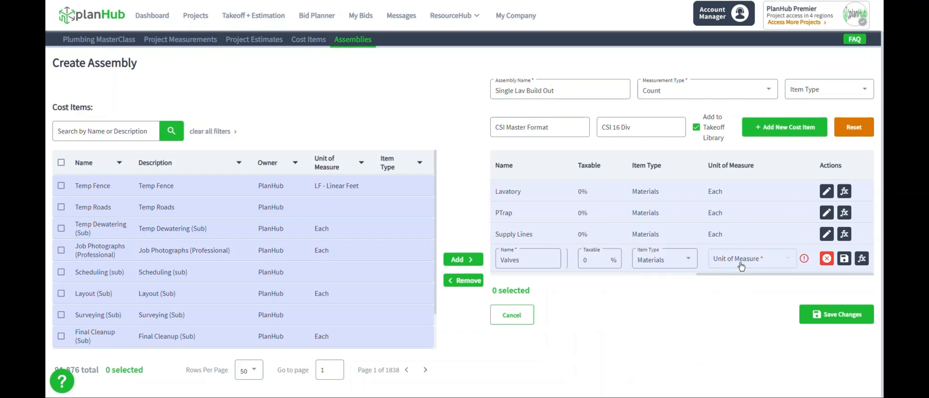
left_click(740, 262)
scroll(731, 310, "down", 5)
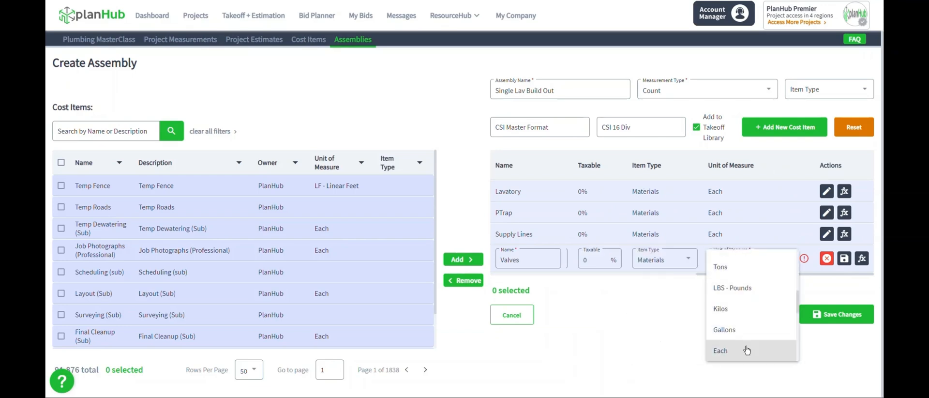
left_click(820, 298)
left_click(844, 258)
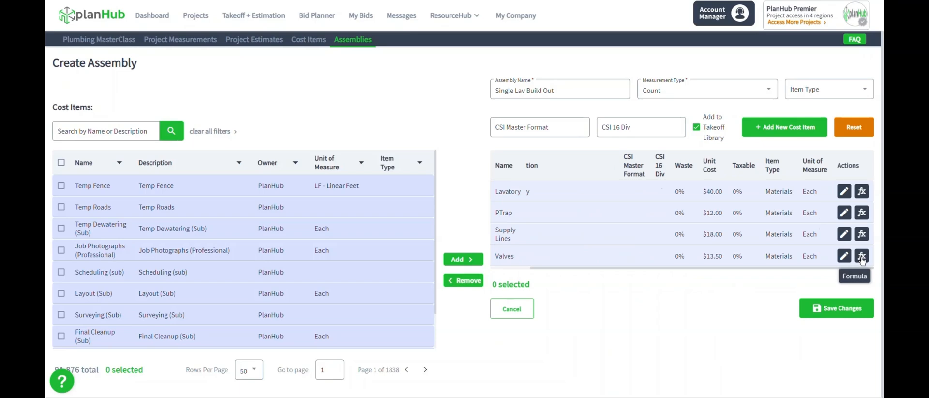
Step: Apply the Count*2 formula from the formula library to the Valves cost item
left_click(862, 256)
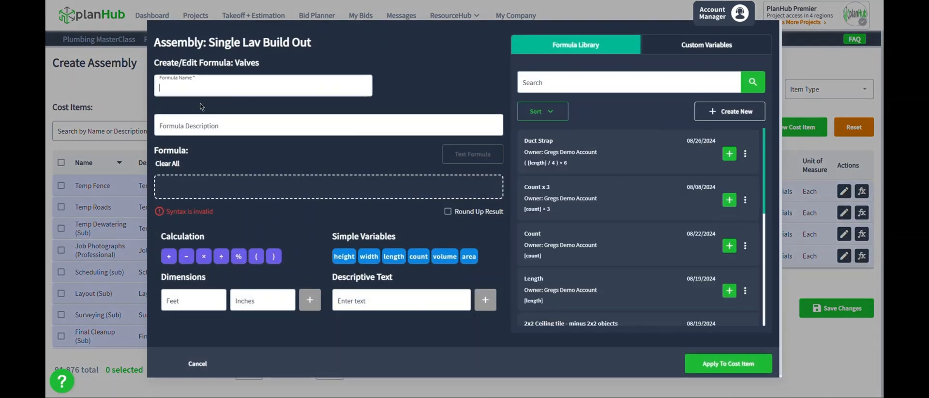
scroll(630, 233, "down", 3)
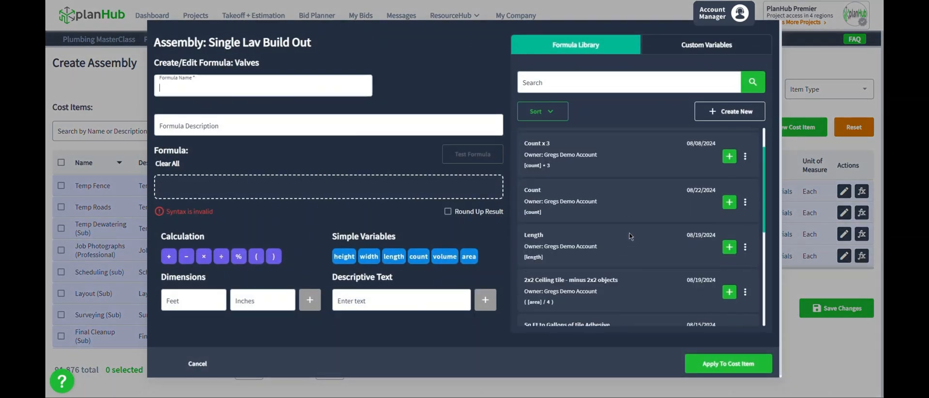
scroll(631, 230, "down", 3)
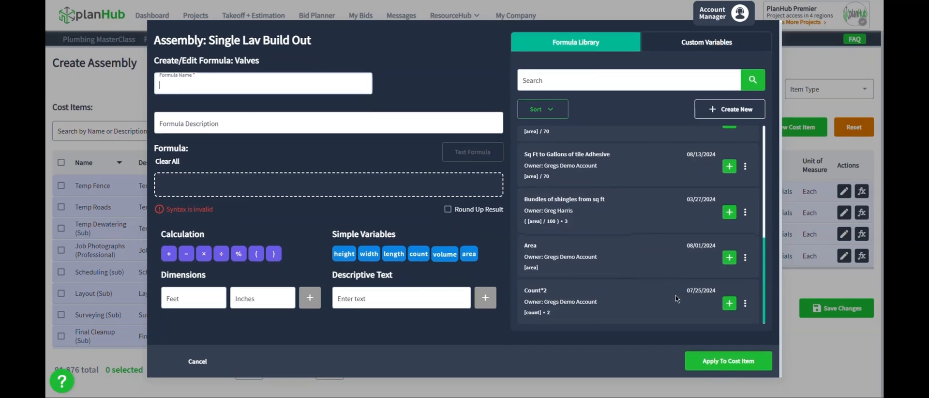
left_click(729, 303)
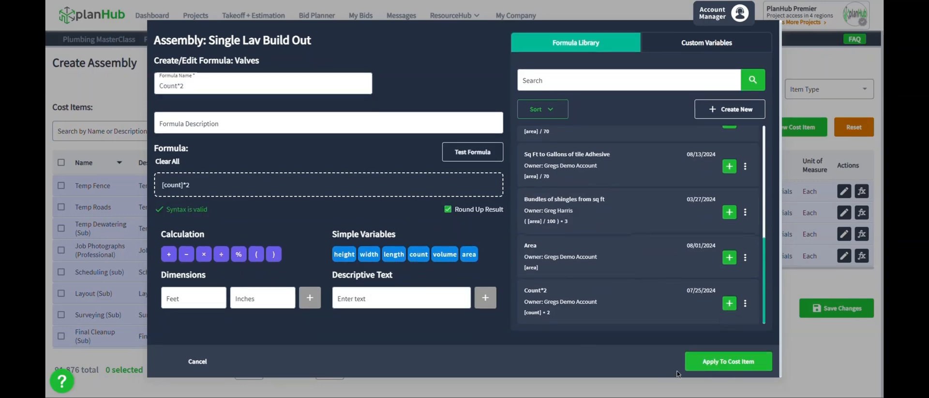
left_click(719, 367)
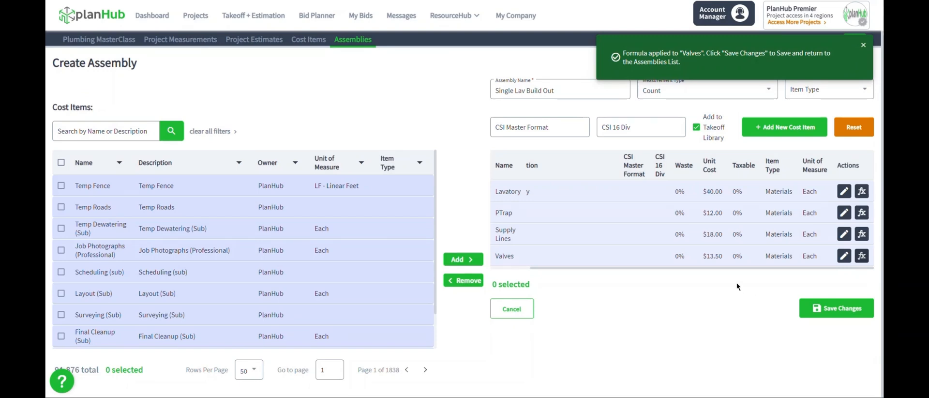
Step: Add a new cost item named ADA Wrap - Water lines to the assembly with a unit cost of $14
left_click(784, 127)
left_click(543, 282)
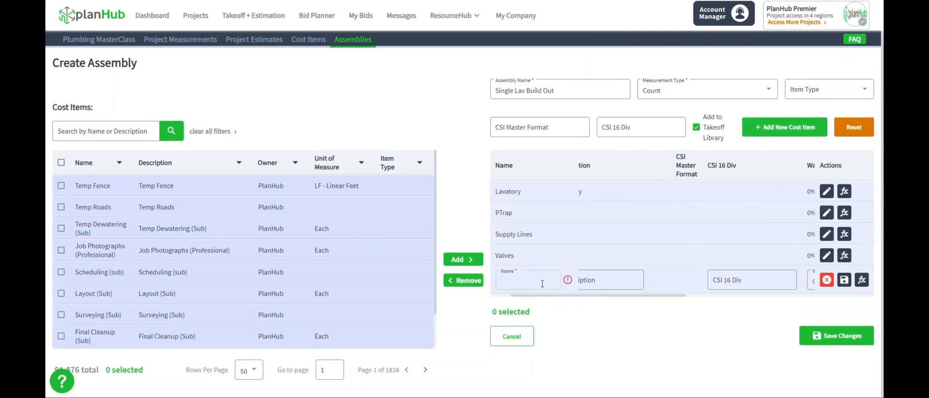
type("ADA")
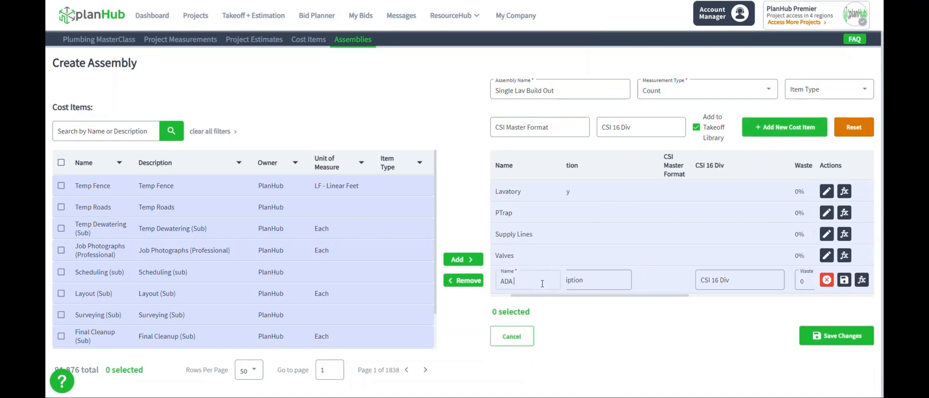
type(" Wrap - Water lines")
left_click_drag(552, 295, 663, 289)
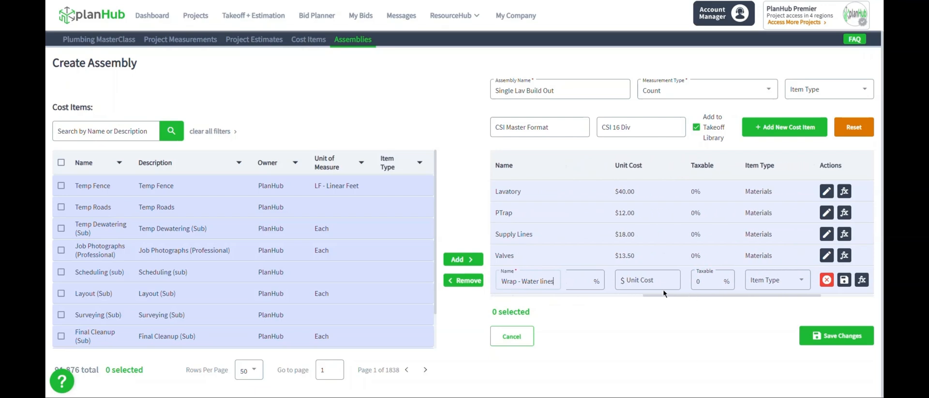
left_click(663, 289)
left_click_drag(585, 295, 662, 295)
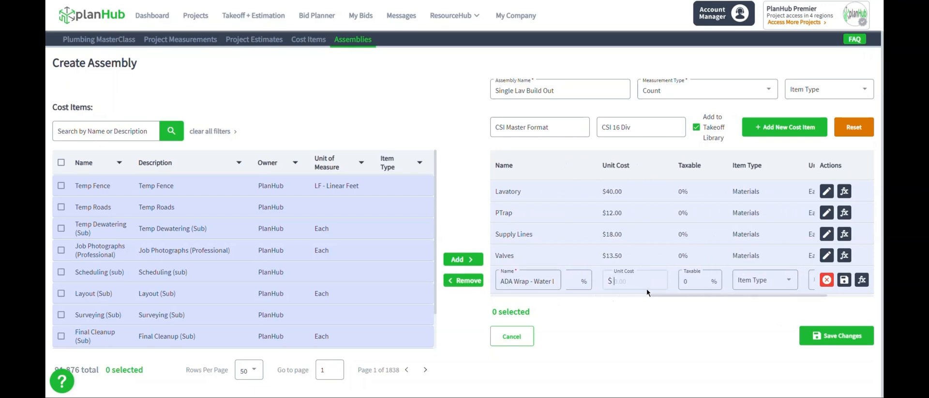
type("14")
Step: Set the ADA Wrap - Water lines item's type to Materials and its unit of measure to Each, and save the item
left_click_drag(682, 294, 741, 293)
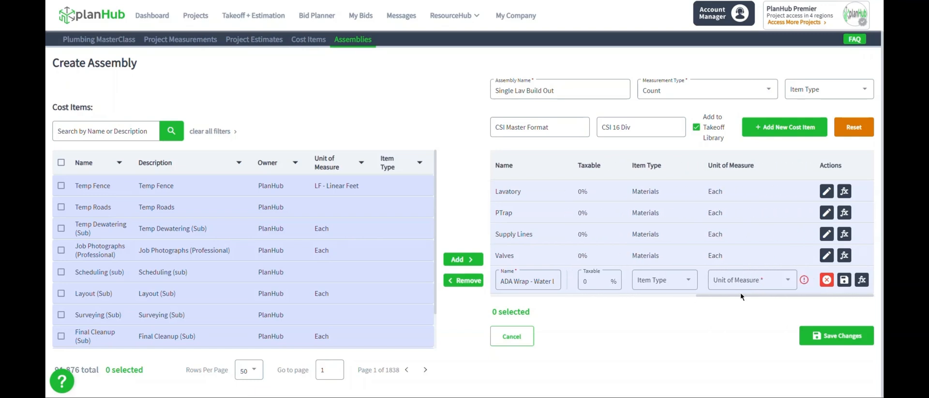
left_click(664, 280)
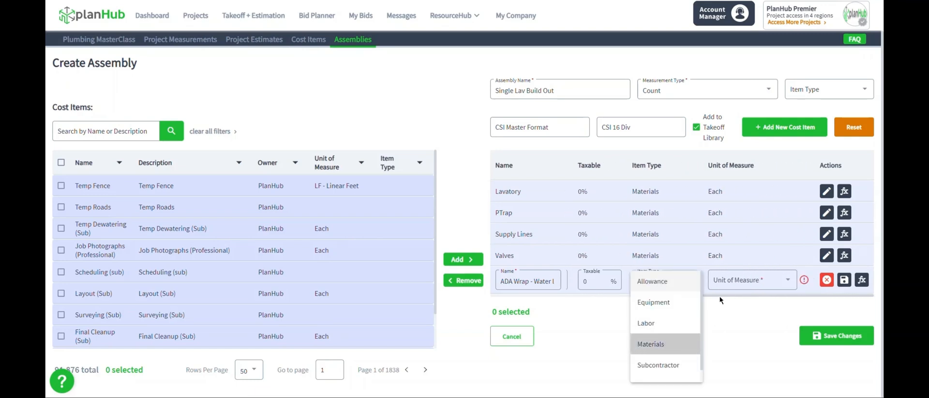
left_click(664, 342)
left_click(723, 281)
scroll(729, 332, "down", 5)
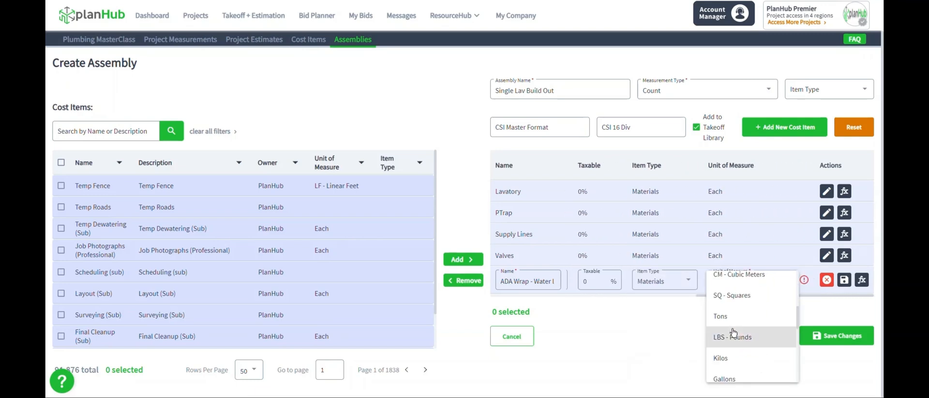
left_click(719, 373)
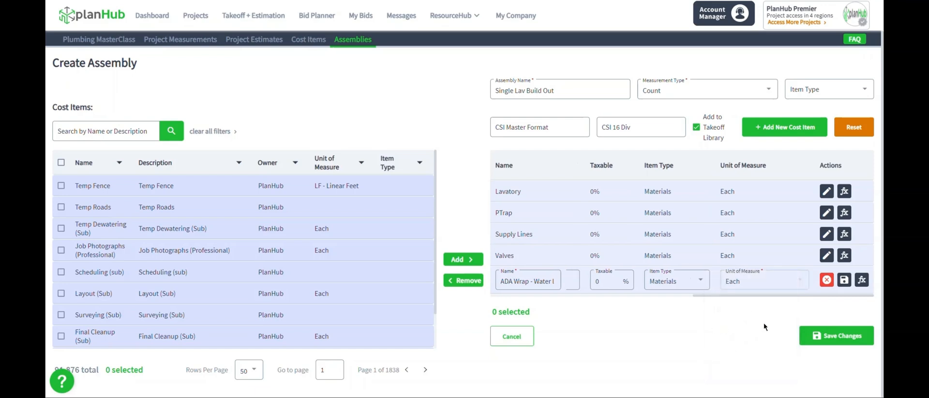
left_click(844, 280)
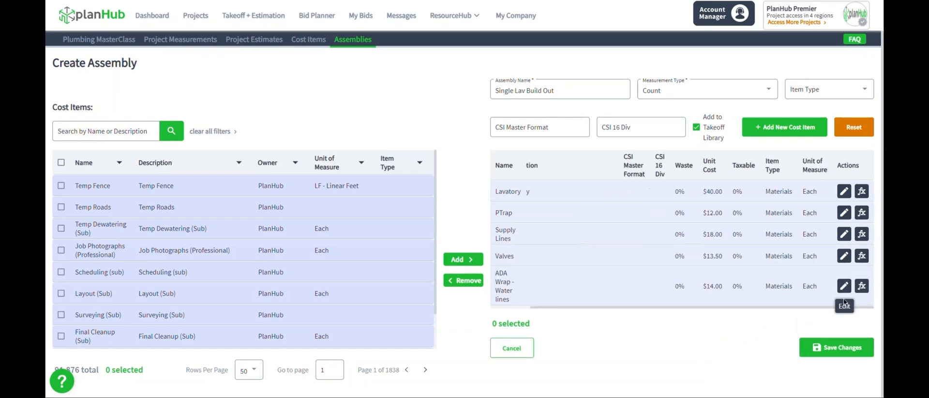
Step: Apply the Count formula from the formula library to the ADA Wrap - Water lines cost item
left_click(862, 286)
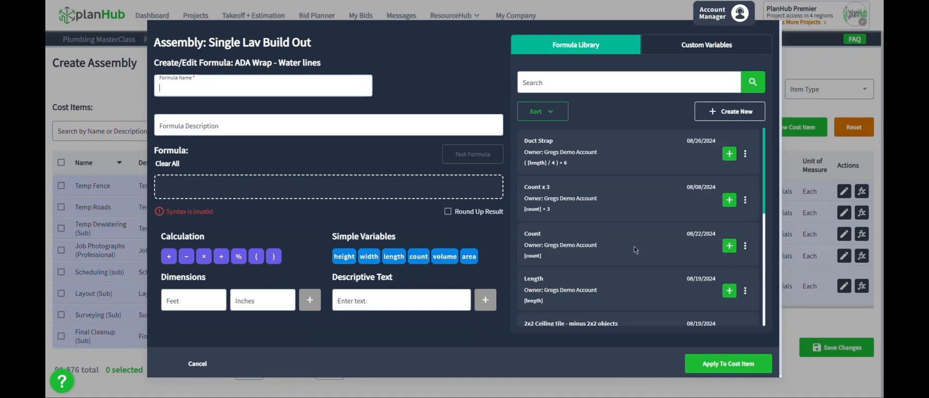
left_click(729, 246)
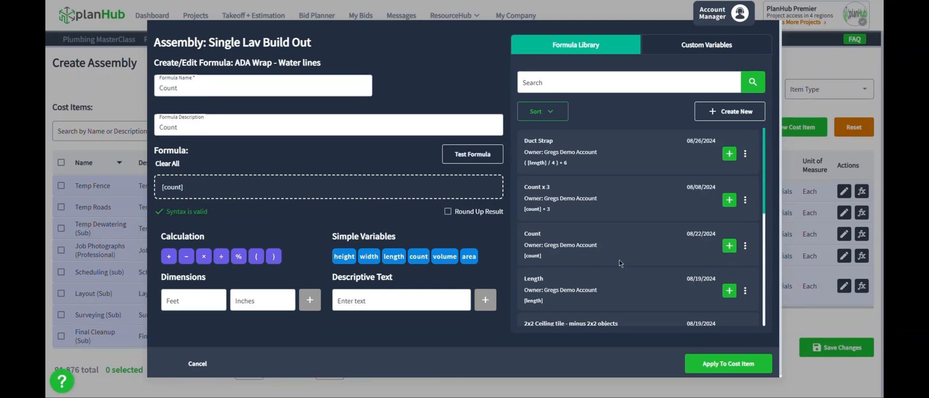
left_click(726, 364)
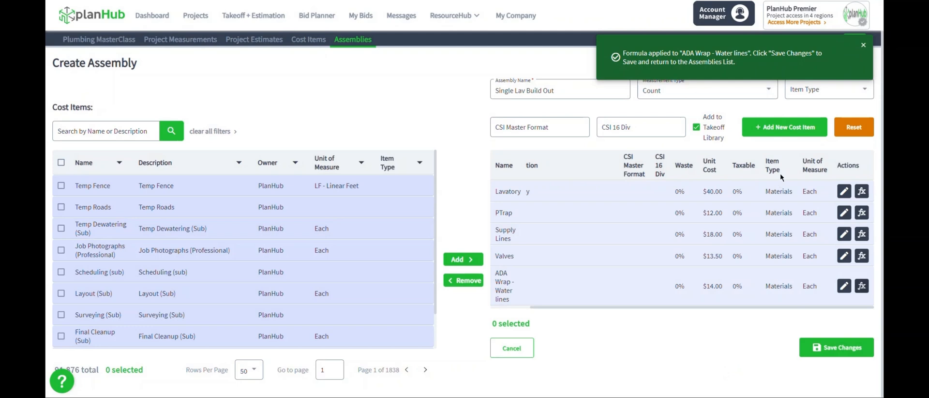
Step: Add a new cost item named ADA Wrap - Drain to the assembly with a unit cost of $10
left_click(770, 135)
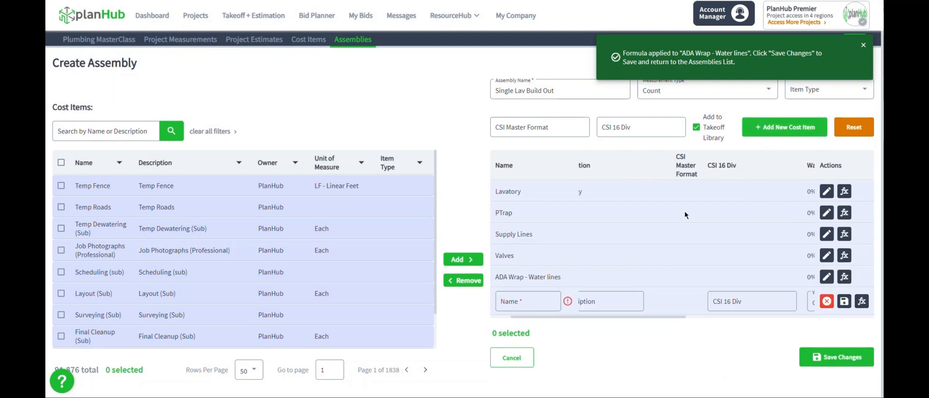
left_click(530, 297)
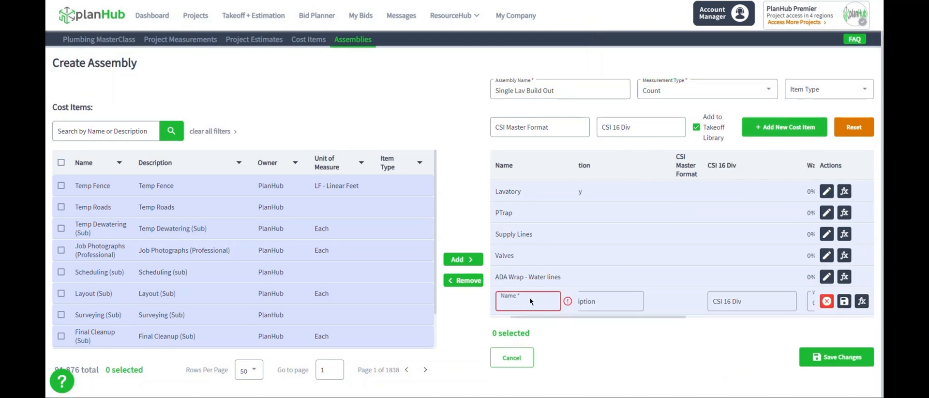
type("ADA")
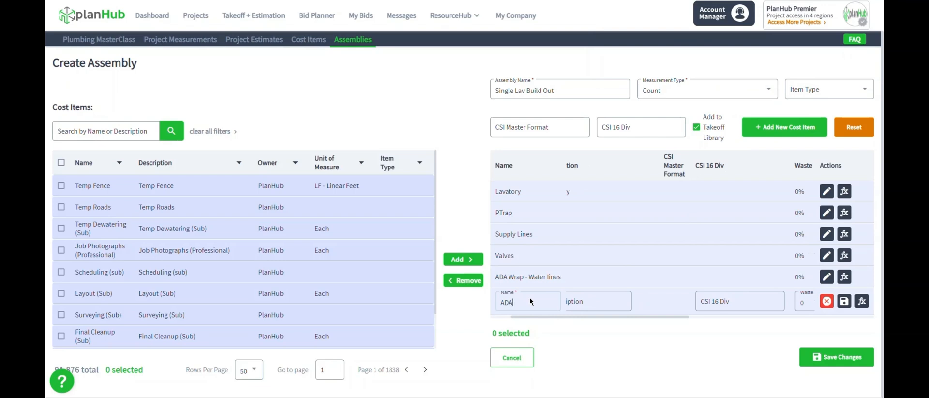
type(" Wrap - Drain")
left_click_drag(553, 317, 683, 315)
left_click(672, 301)
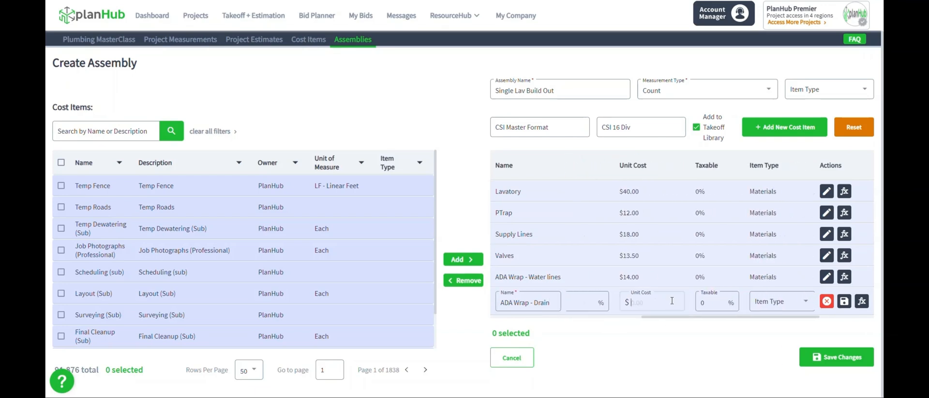
type("10")
Step: Set the ADA Wrap - Drain item's type to Materials and its unit of measure to Each, and save the item
left_click_drag(704, 315, 772, 312)
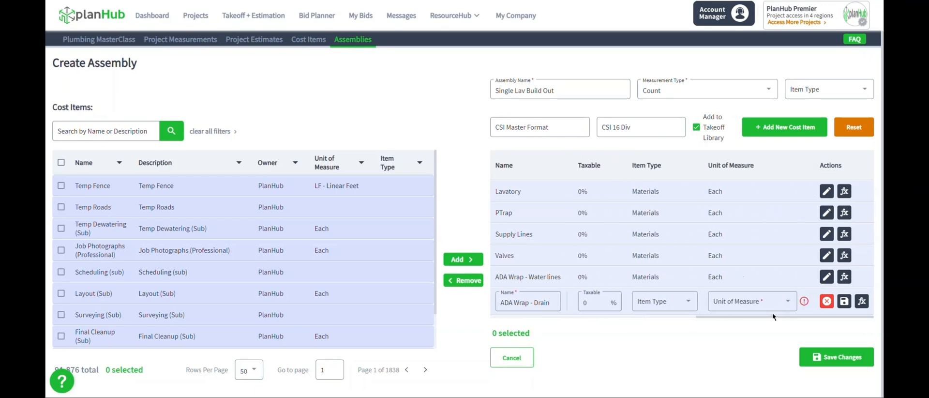
left_click(682, 309)
left_click(666, 268)
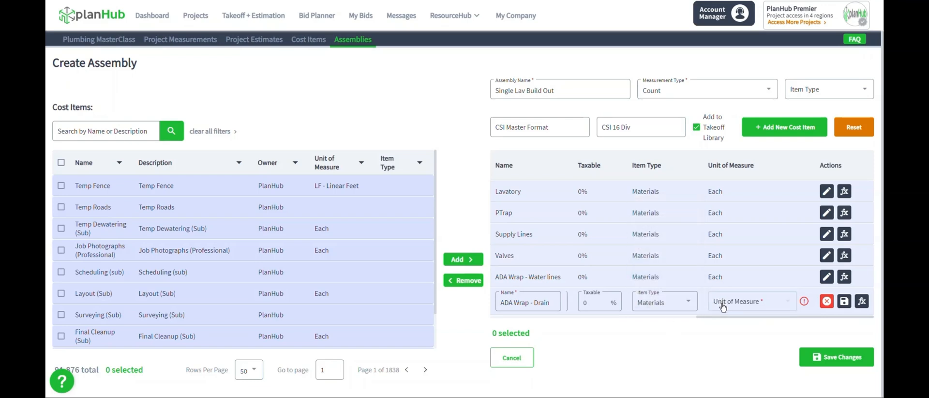
left_click(723, 307)
scroll(722, 305, "down", 5)
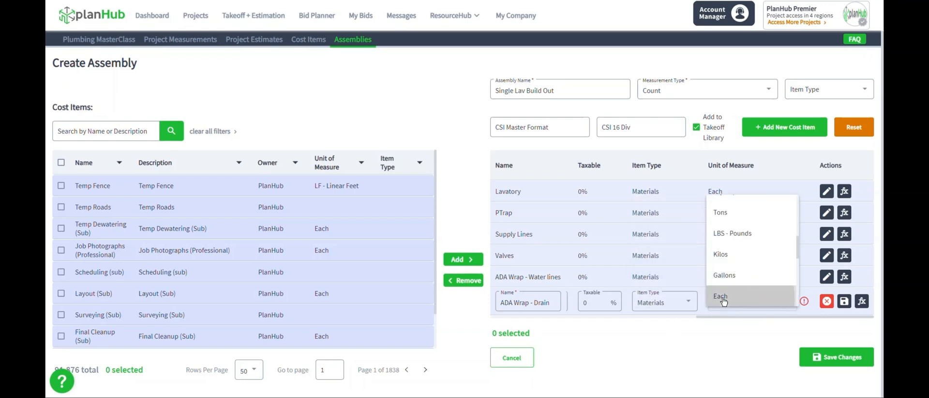
left_click(724, 297)
left_click(844, 303)
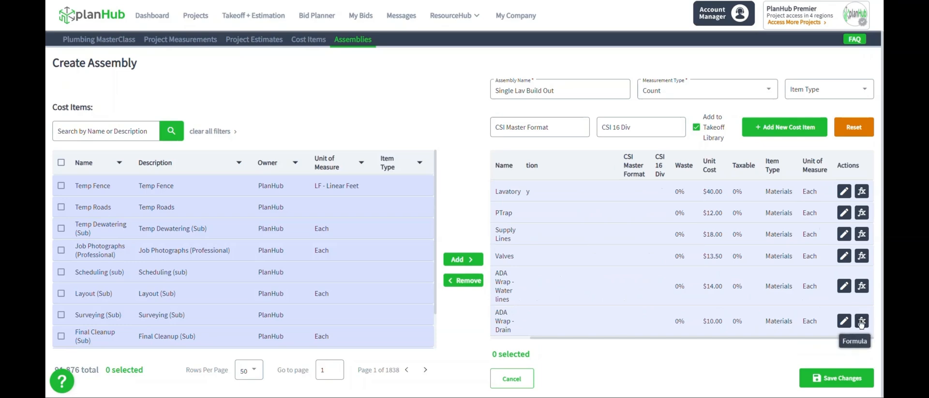
Step: Apply the Count formula from the formula library to the ADA Wrap - Drain item and save the Single Lav Build Out assembly
left_click(861, 321)
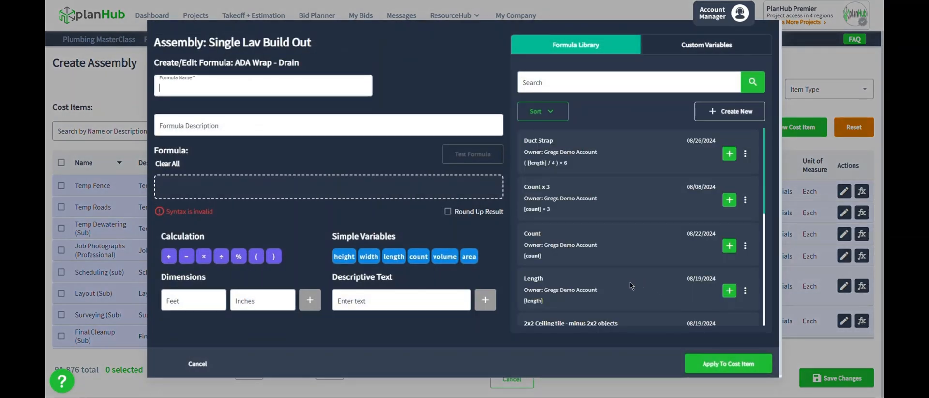
left_click(730, 246)
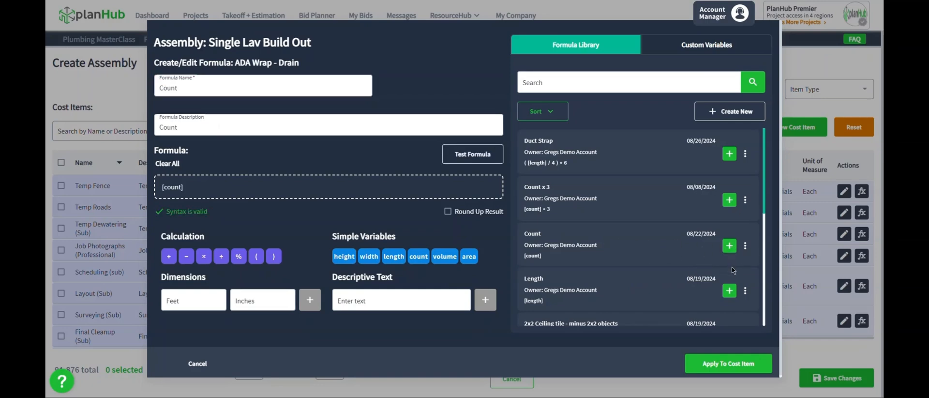
left_click(727, 364)
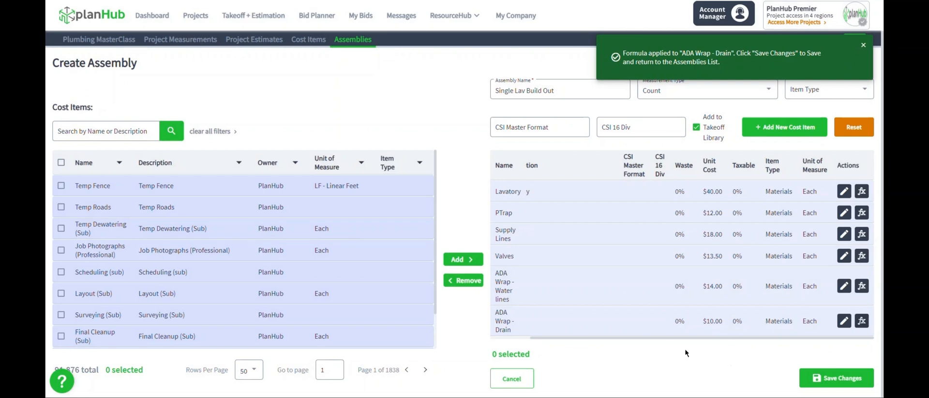
left_click(833, 376)
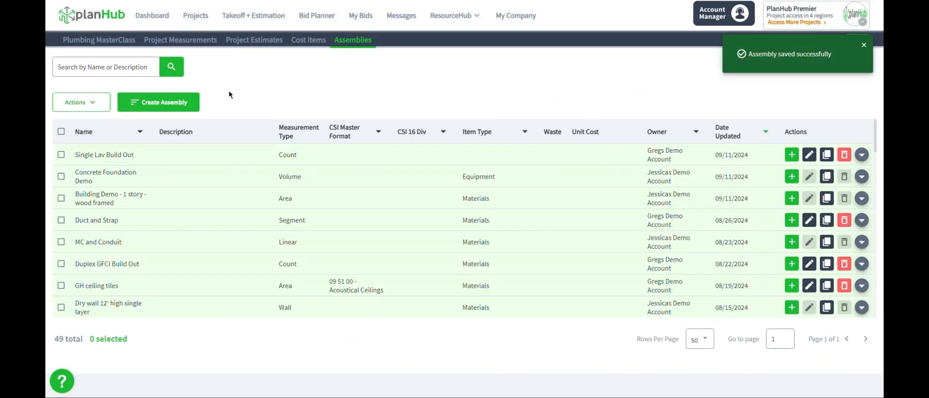
Step: Send the plan's Single lavatory measurement to the Single Lav Build Out assembly in Project Estimate 1 and insert its count values
left_click(105, 40)
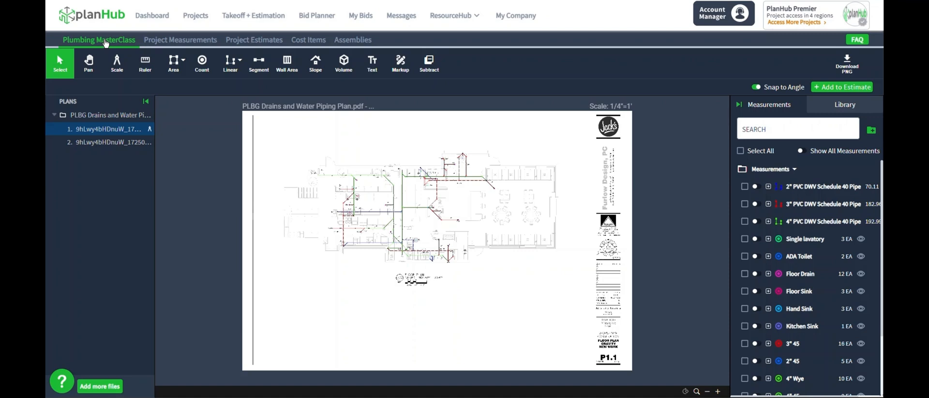
scroll(789, 248, "down", 1)
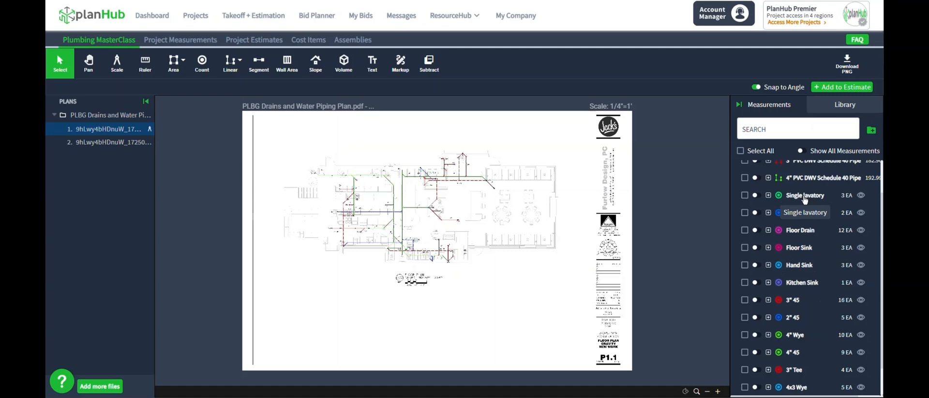
right_click(804, 198)
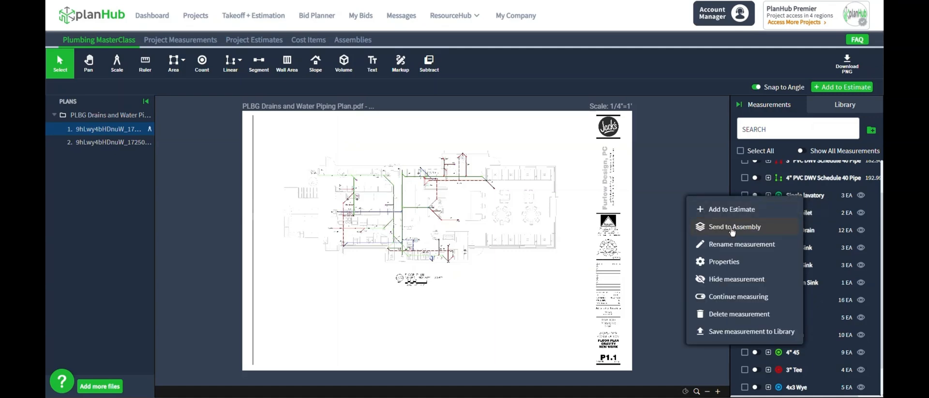
left_click(732, 227)
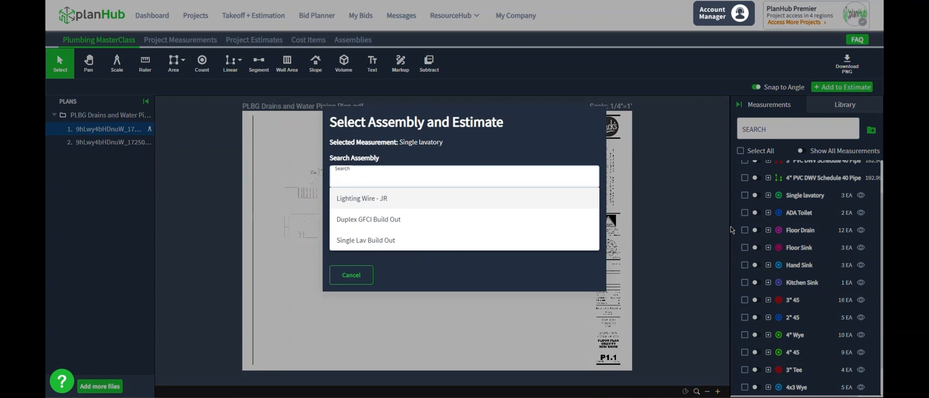
left_click(406, 244)
left_click(419, 226)
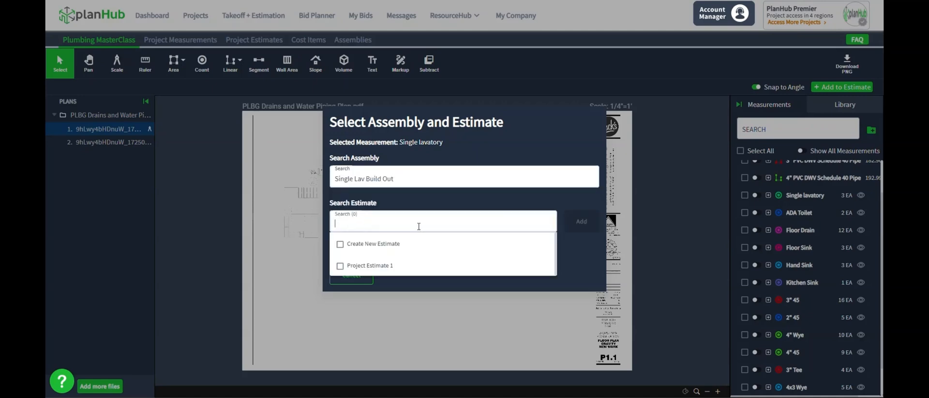
left_click(341, 266)
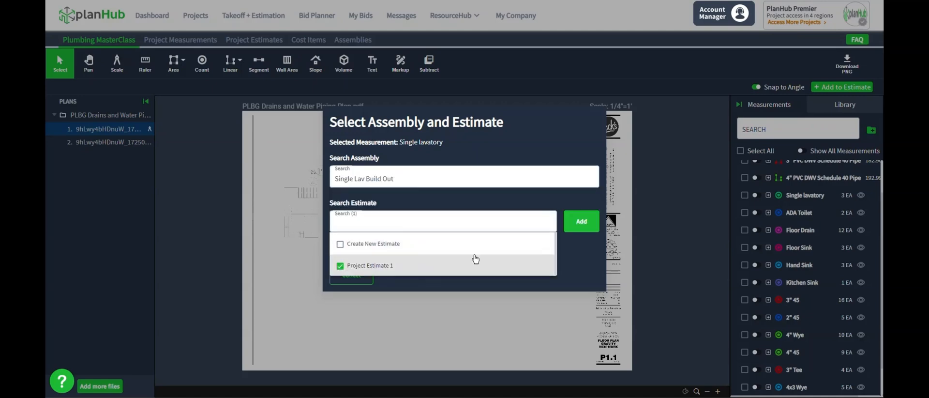
left_click(581, 229)
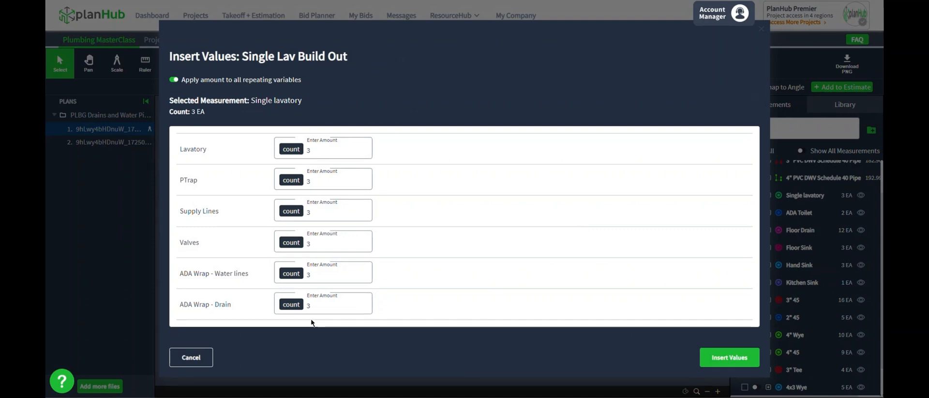
left_click(741, 359)
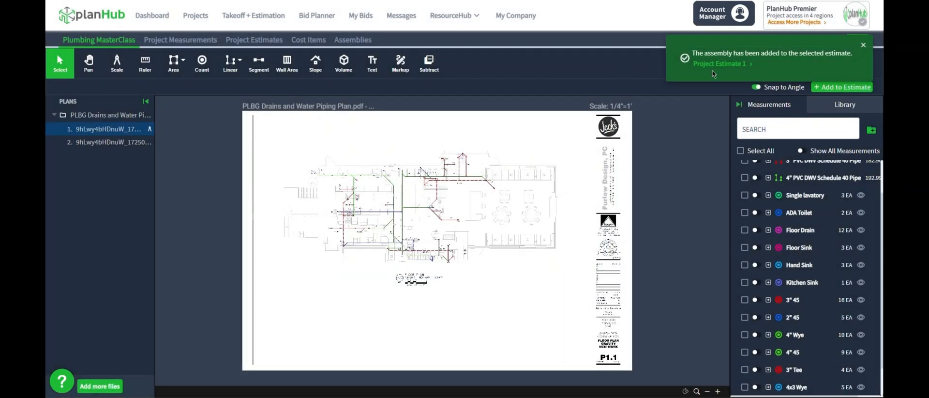
Step: Open Project Estimate 1 and review the quantities of the cost items inside the Single lavatory assembly
left_click(720, 64)
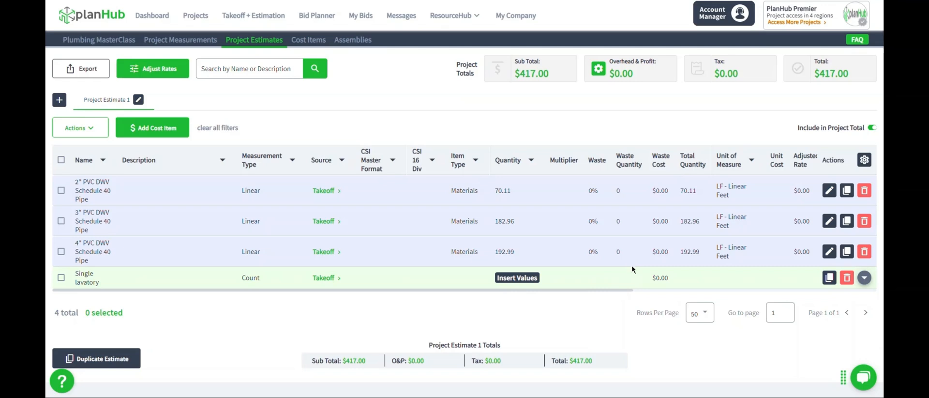
left_click(864, 278)
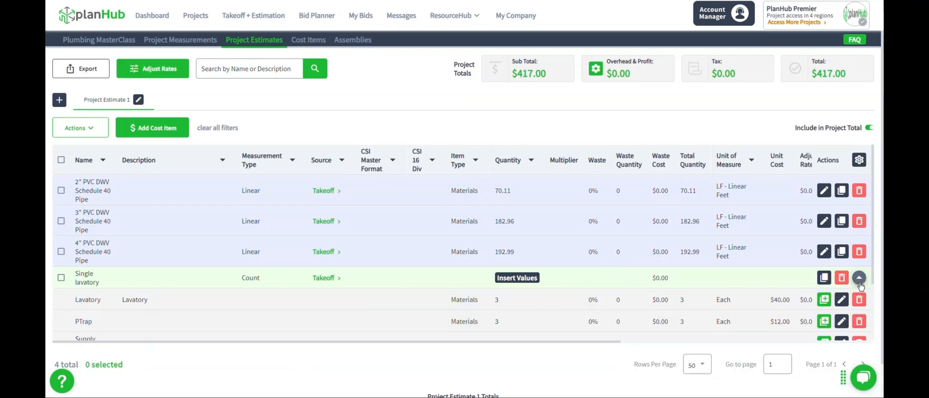
scroll(583, 254, "down", 3)
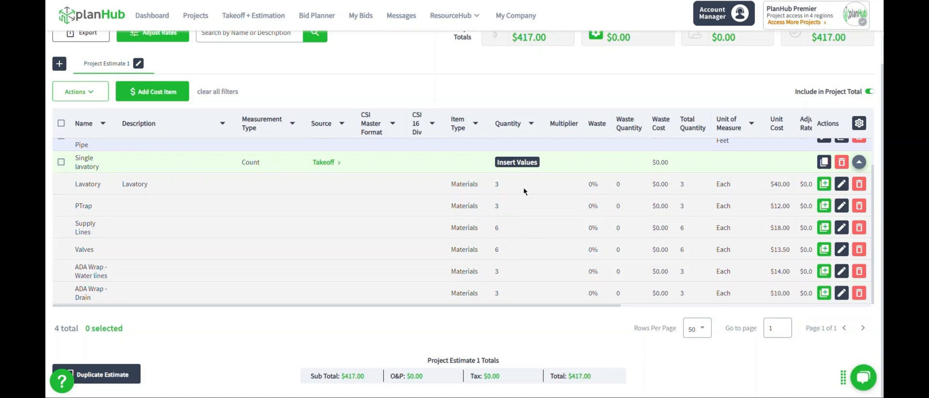
left_click(859, 161)
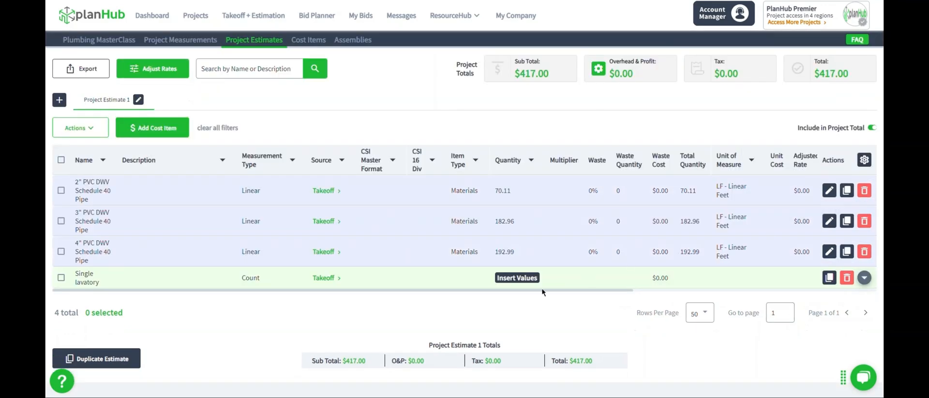
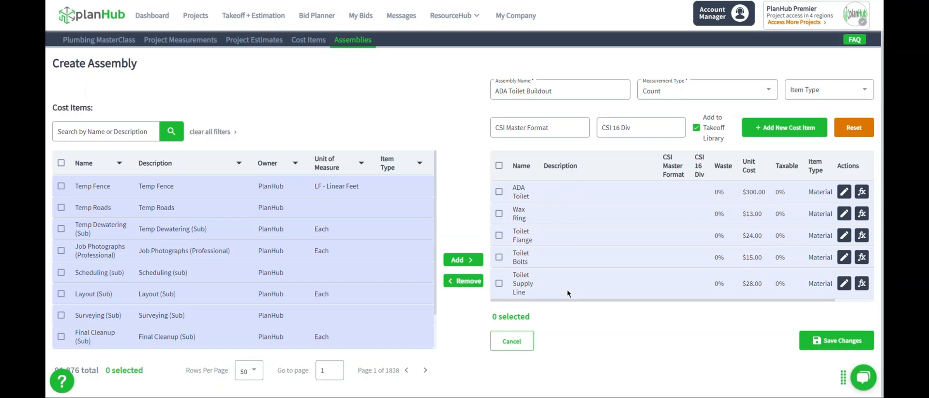
Step: Save the ADA Toilet Buildout assembly and reopen the first plan page of the Plumbing MasterClass takeoff
left_click(825, 340)
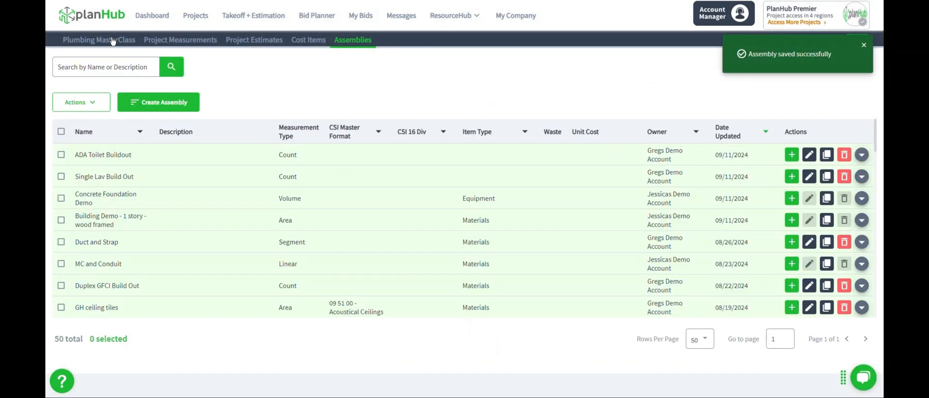
left_click(111, 39)
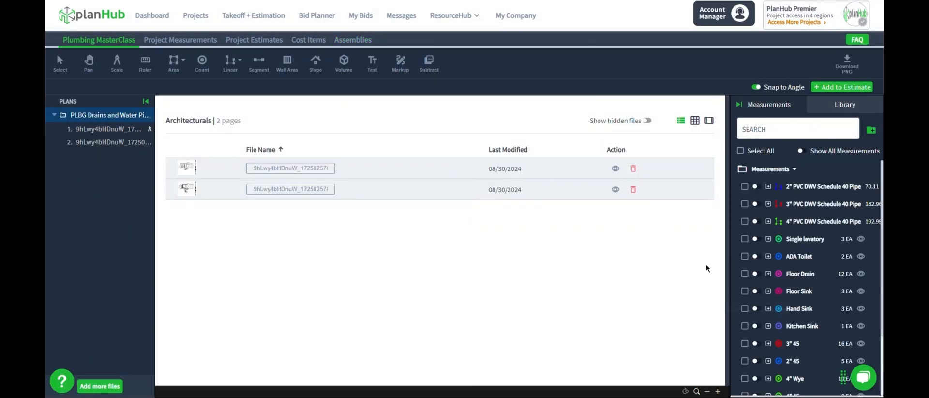
left_click(127, 130)
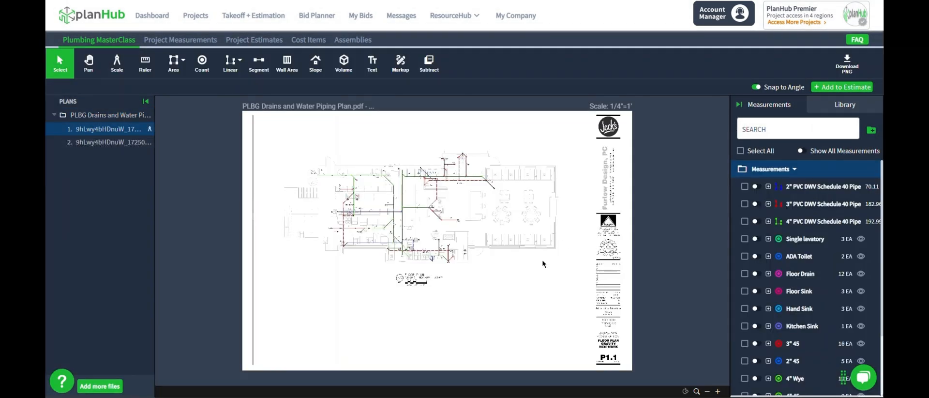
Step: Send the ADA Toilet measurement to the ADA Toilet Buildout assembly in Project Estimate 1 and insert its count values
scroll(806, 309, "down", 2)
scroll(806, 309, "up", 3)
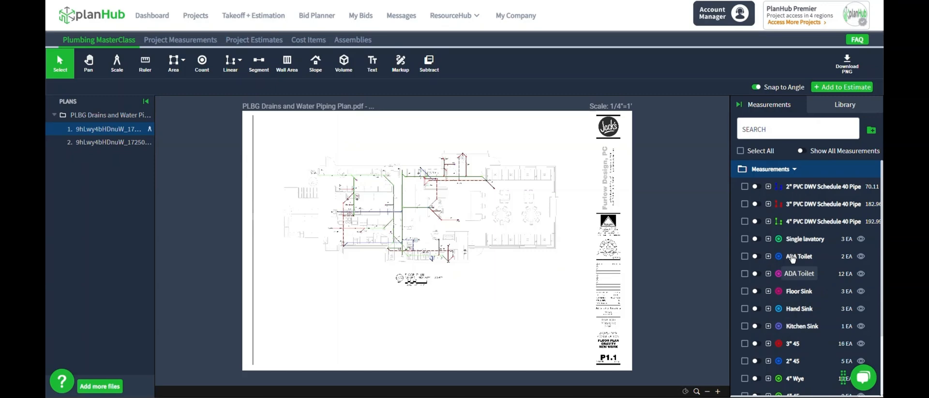
right_click(792, 258)
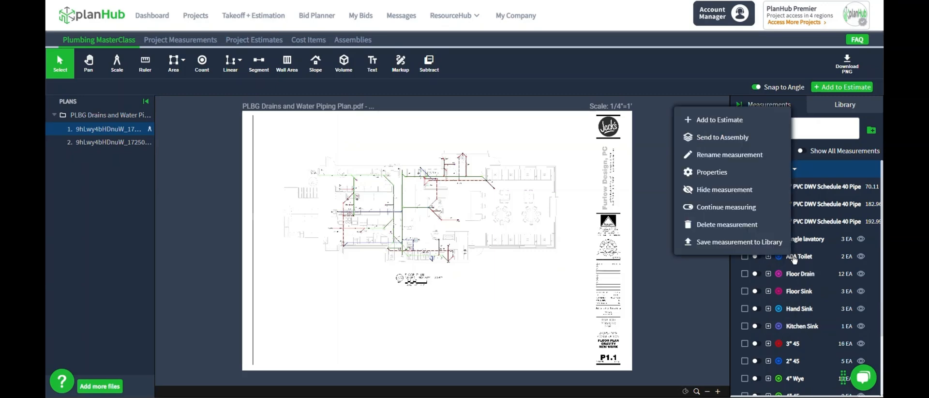
left_click(715, 140)
left_click(504, 169)
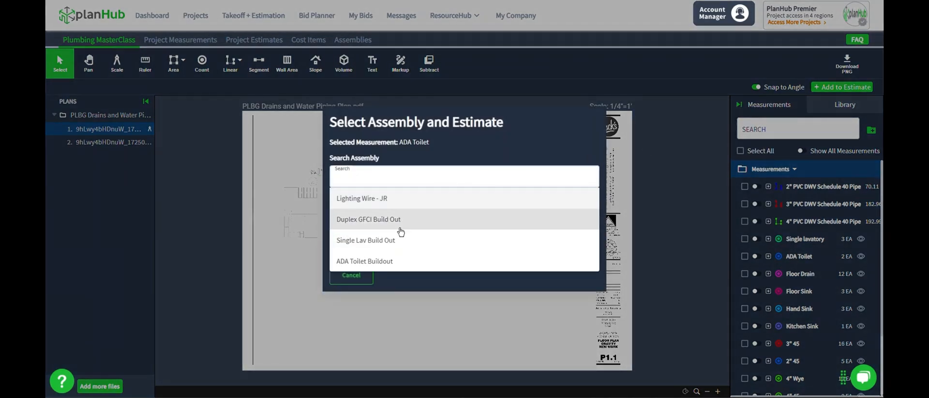
left_click(397, 264)
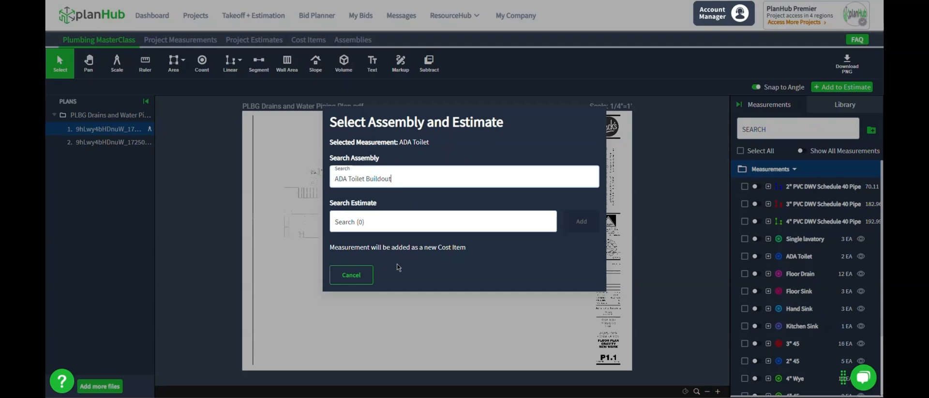
left_click(360, 229)
left_click(341, 267)
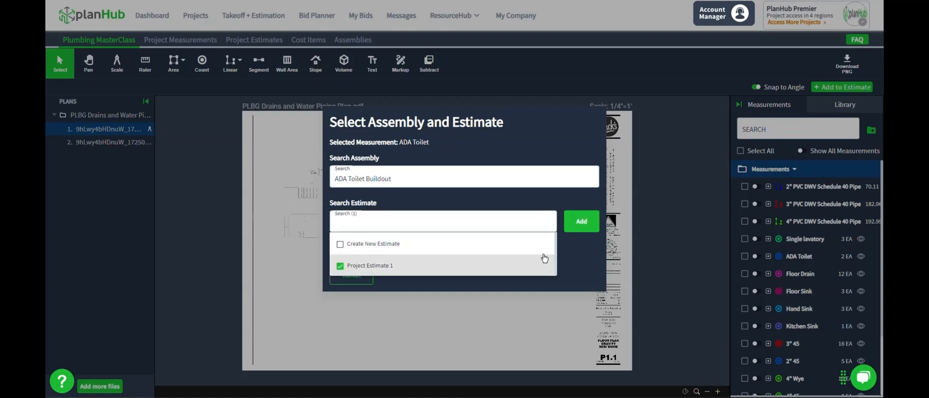
left_click(586, 243)
left_click(585, 229)
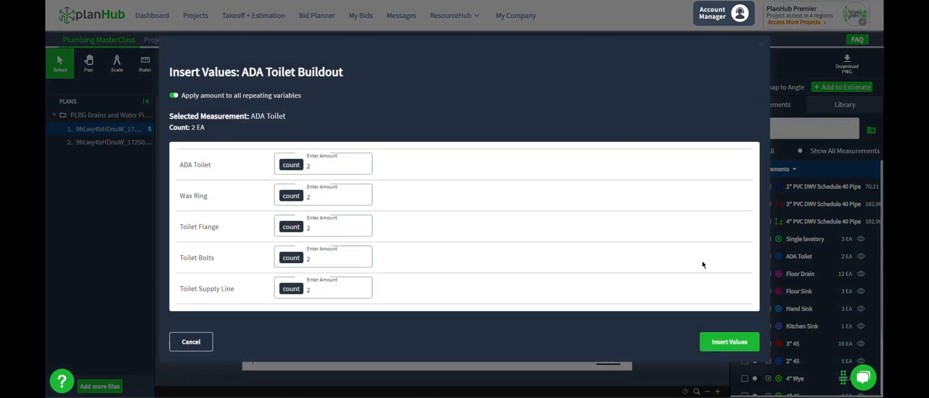
left_click(729, 341)
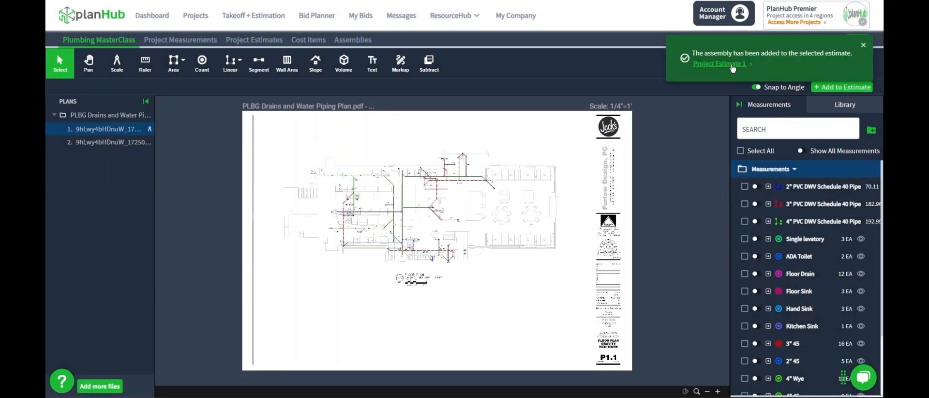
Step: Open Project Estimate 1 and review the quantities of the cost items inside the ADA Toilet assembly
left_click(733, 68)
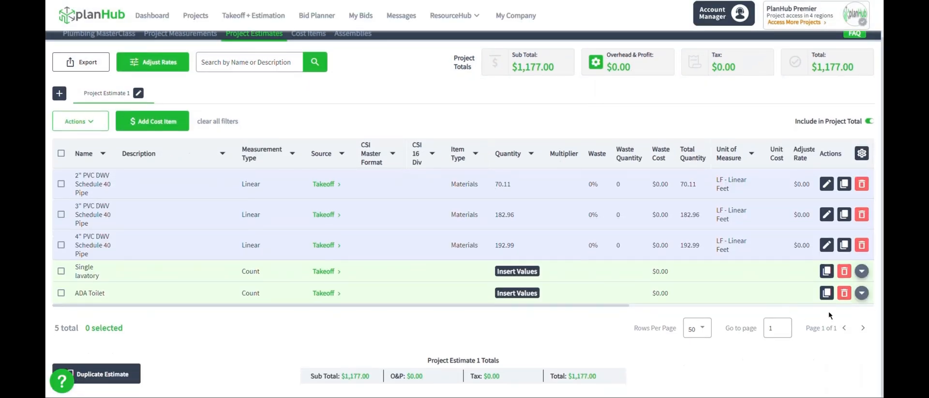
left_click(862, 294)
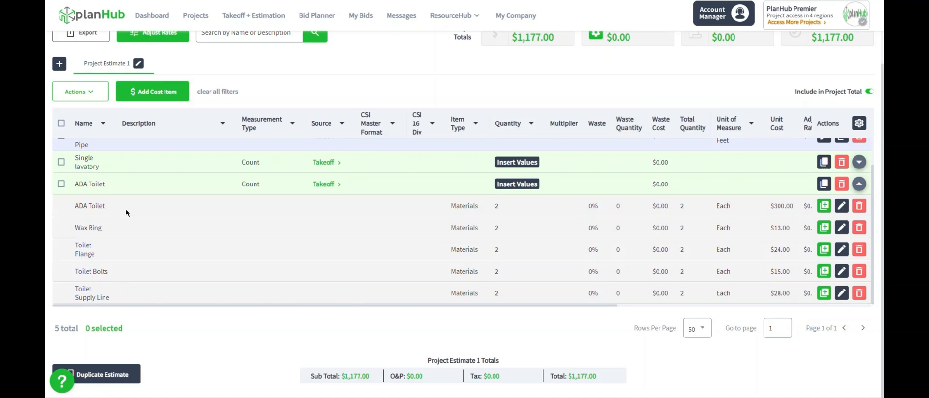
scroll(193, 110, "up", 1)
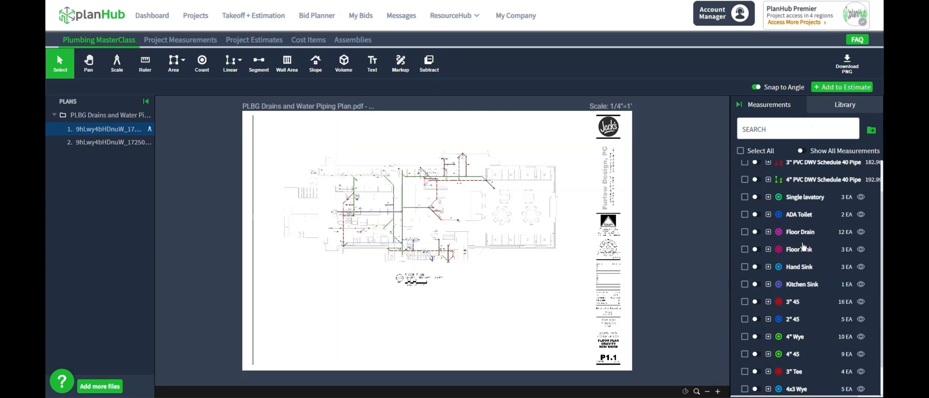
Step: Send the plan's Kitchen Sink measurement to the Kitchen Sink - Single Bowl Build Out assembly in Project Estimate 1 and insert its count values
right_click(810, 286)
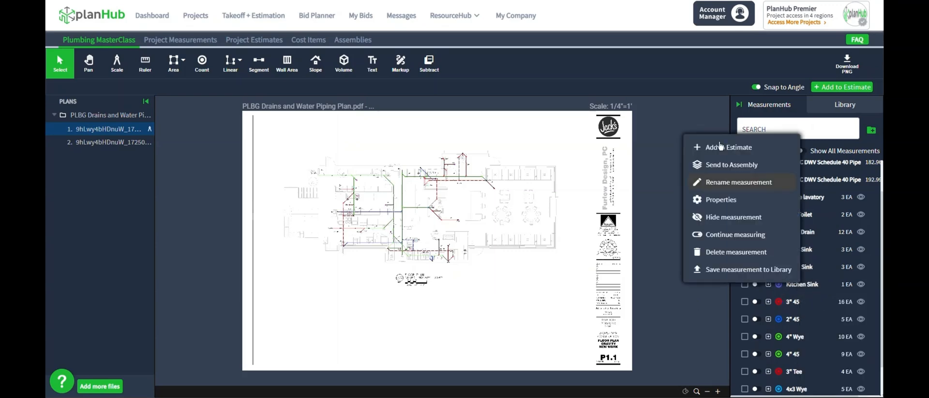
left_click(728, 165)
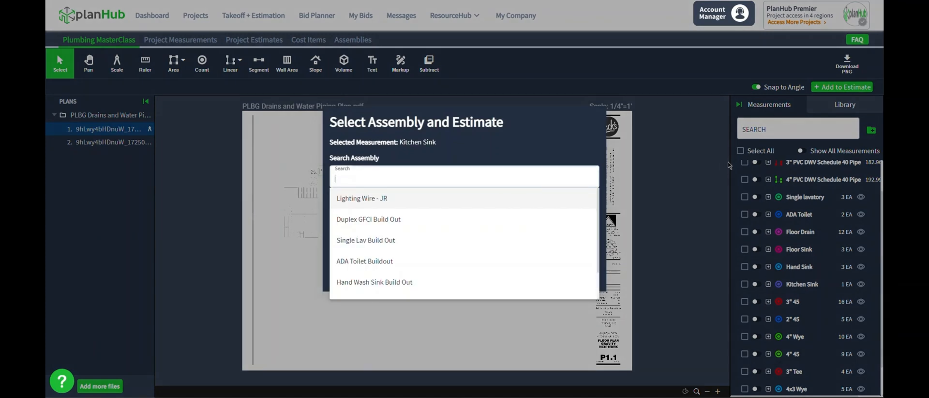
scroll(402, 288, "down", 1)
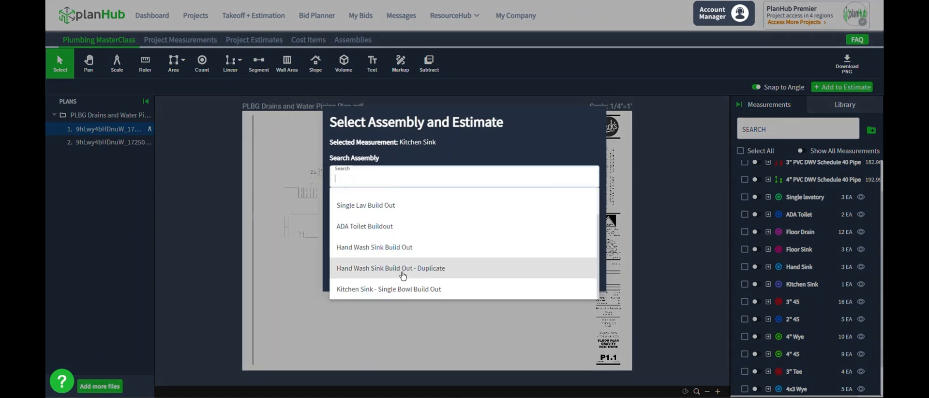
left_click(455, 290)
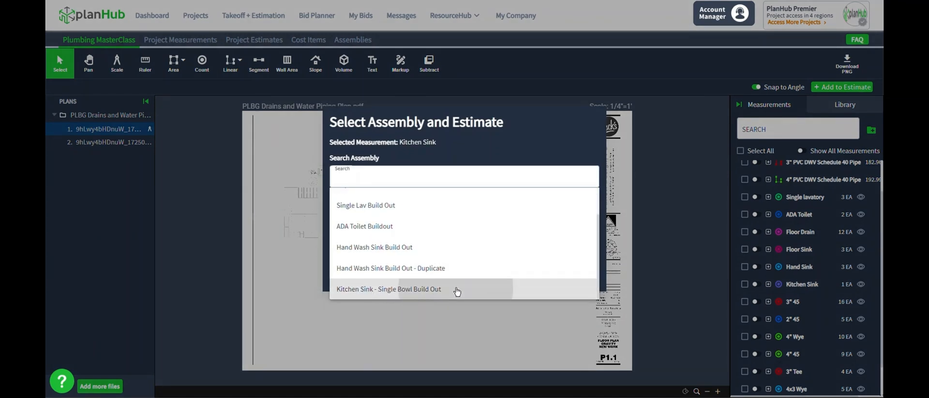
left_click(464, 220)
left_click(340, 265)
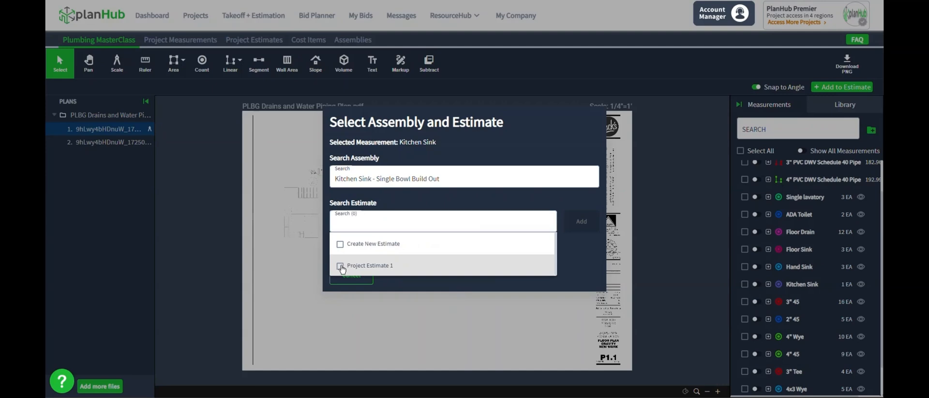
left_click(581, 221)
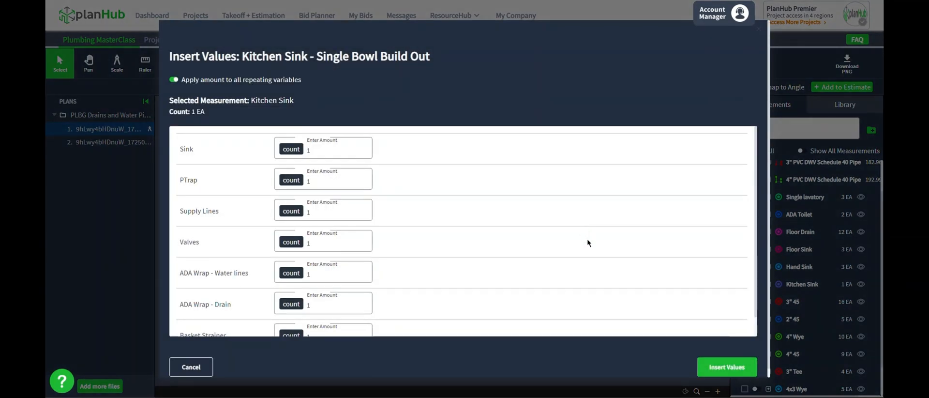
left_click(720, 367)
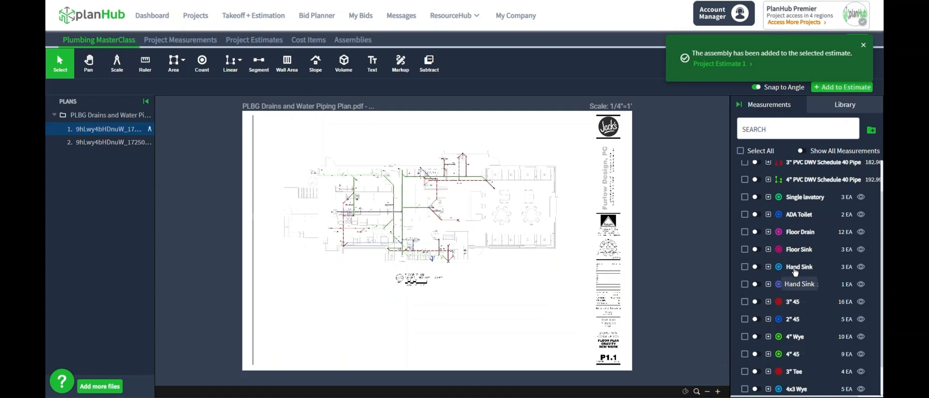
Step: Send the plan's Hand Sink measurement to the Hand Wash Sink Build Out assembly in Project Estimate 1 and insert its count values
right_click(794, 269)
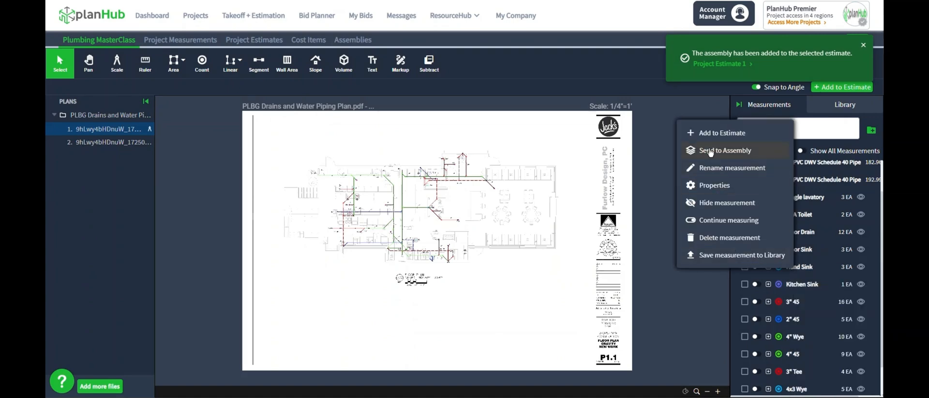
left_click(709, 151)
scroll(387, 264, "down", 2)
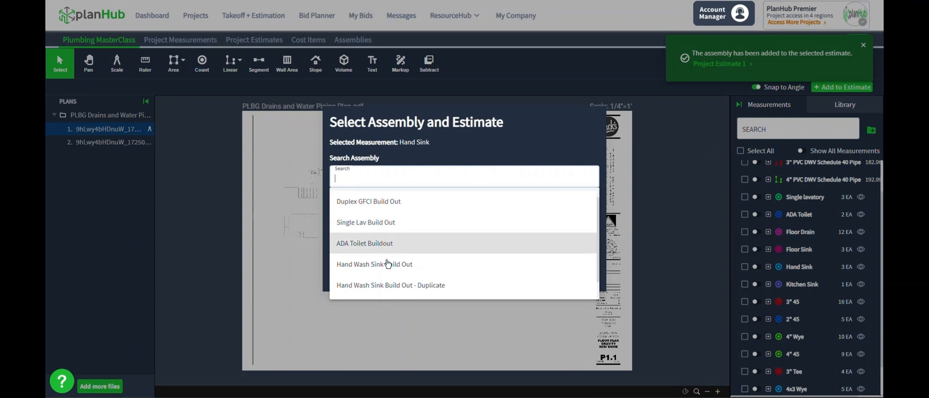
left_click(396, 250)
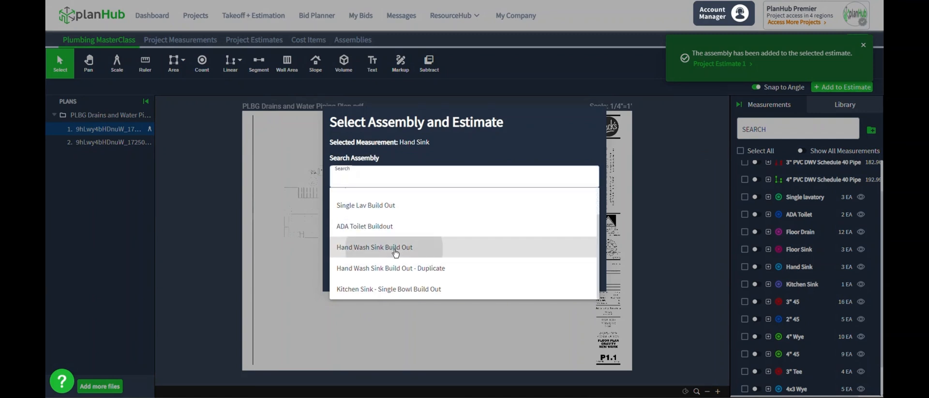
left_click(484, 231)
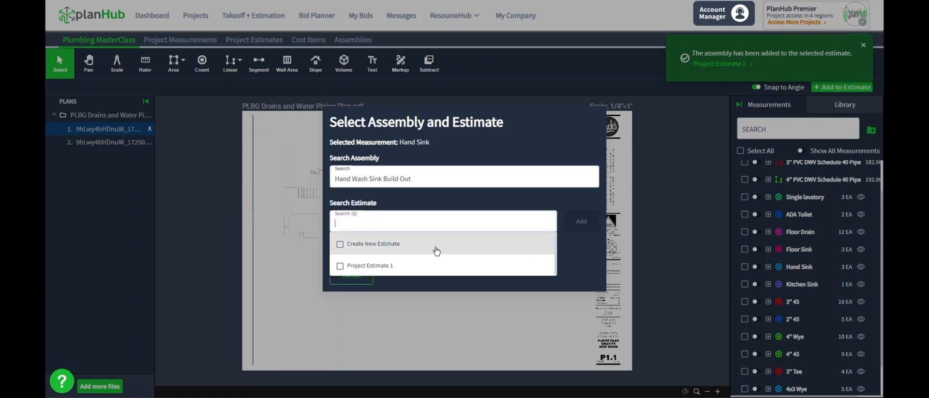
left_click(367, 267)
left_click(576, 225)
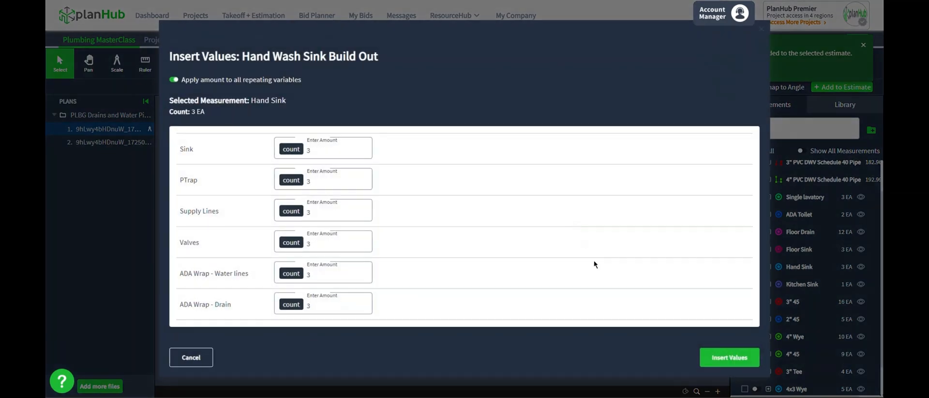
left_click(720, 355)
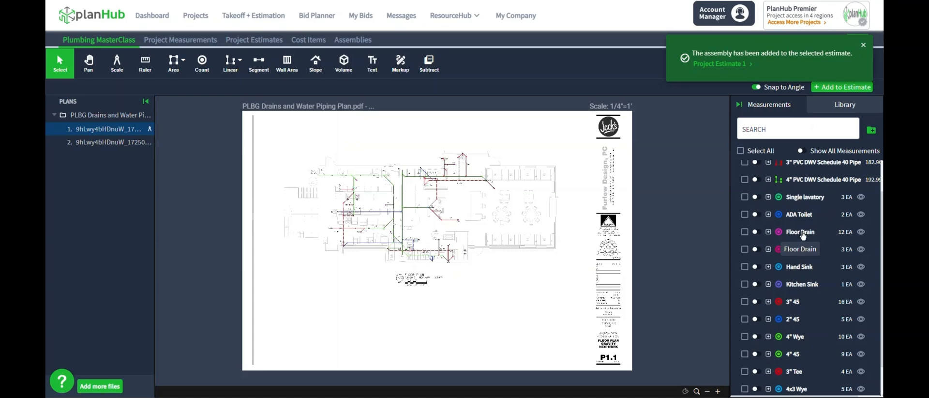
Step: Add the Floor Drain and Floor Sink measurements directly to Project Estimate 1 without an assembly
right_click(804, 235)
left_click(742, 246)
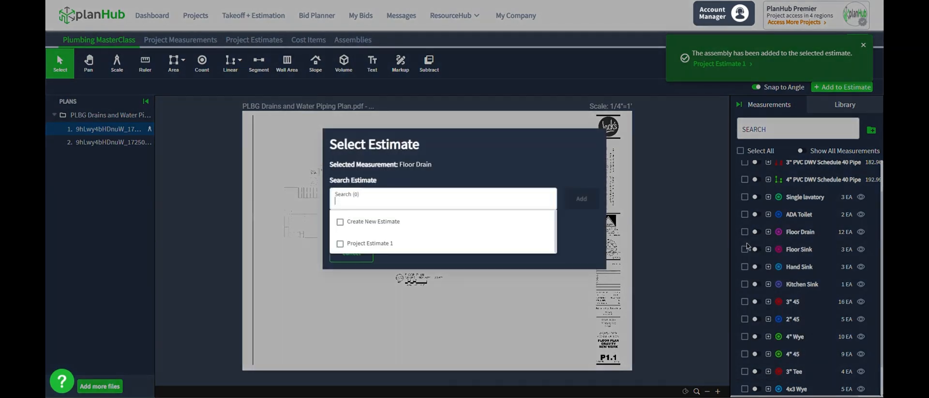
left_click(341, 244)
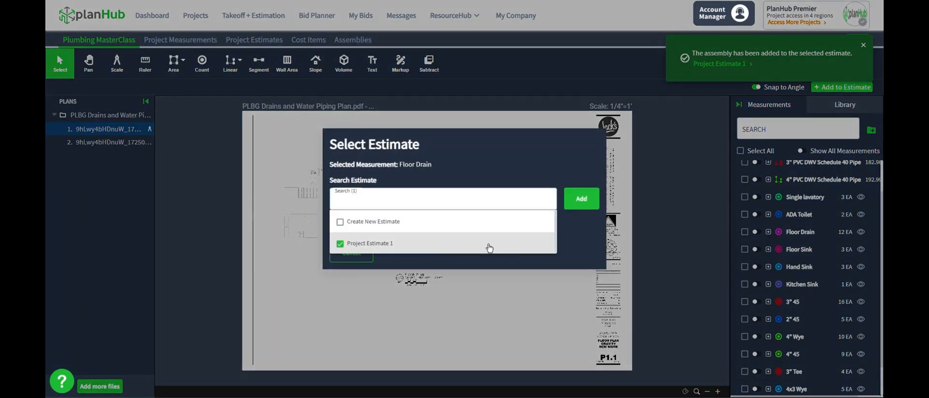
left_click(579, 209)
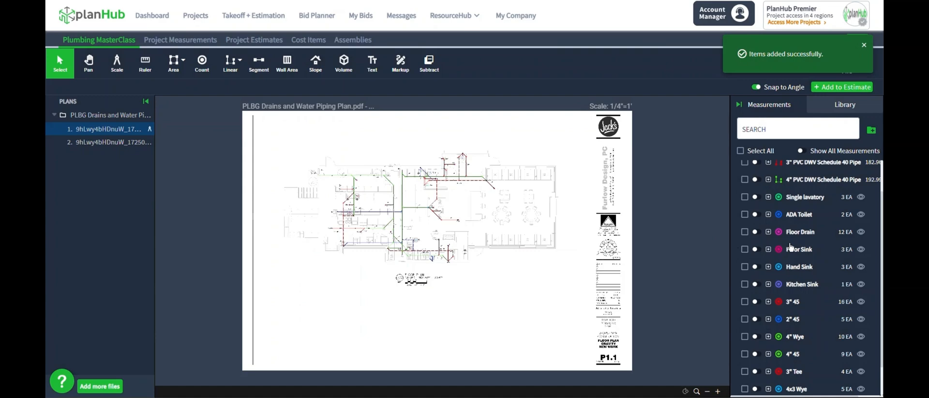
right_click(810, 252)
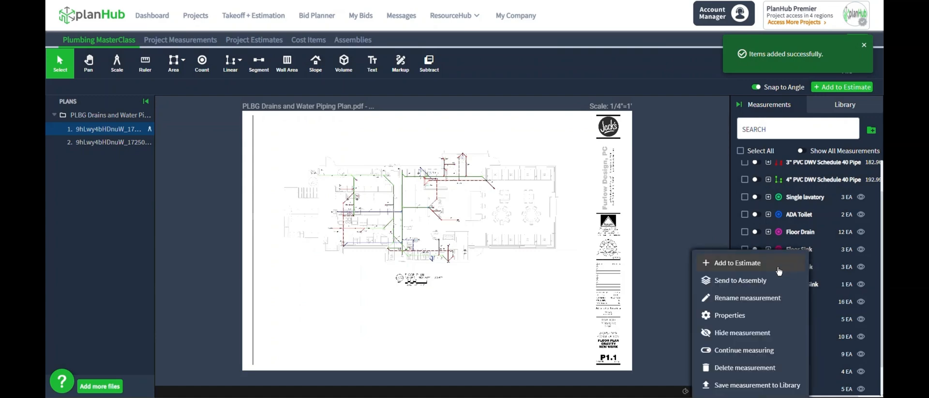
left_click(745, 264)
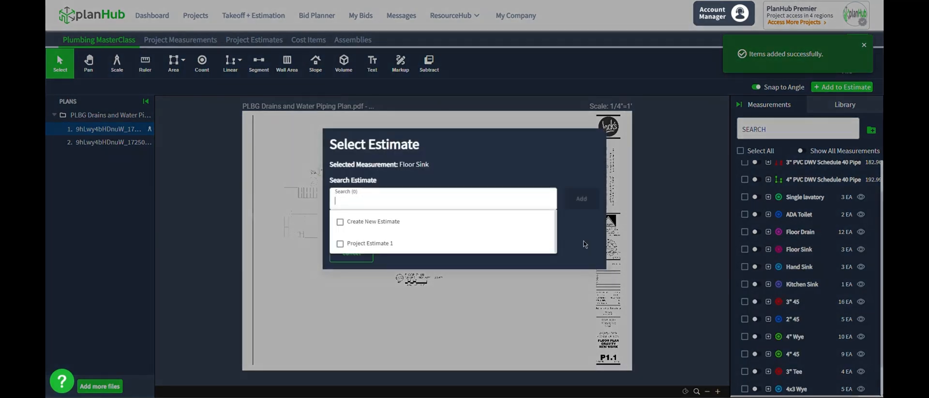
left_click(342, 244)
left_click(579, 205)
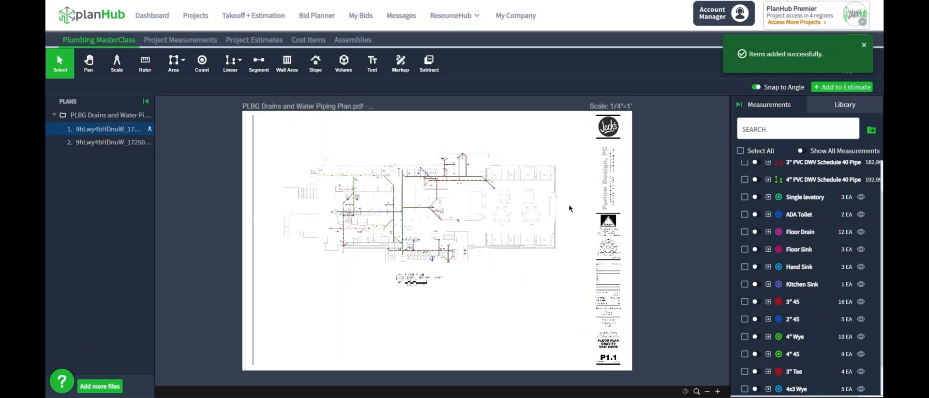
Step: Add the 3" 45 fitting measurement directly to Project Estimate 1
scroll(769, 220, "down", 1)
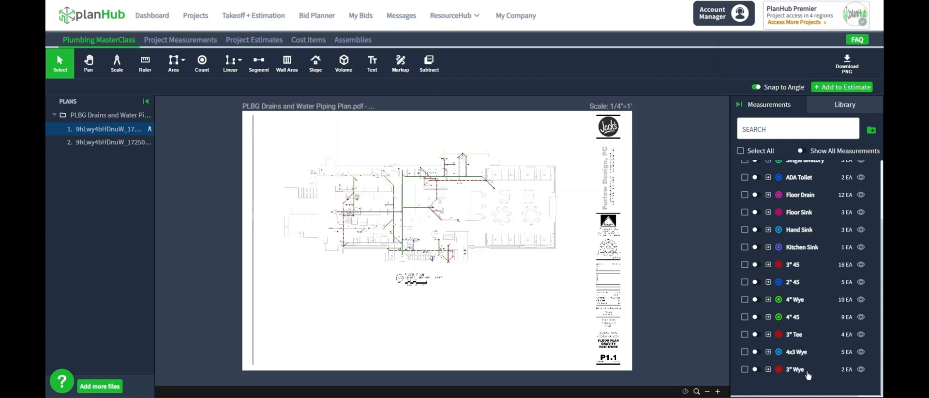
right_click(796, 265)
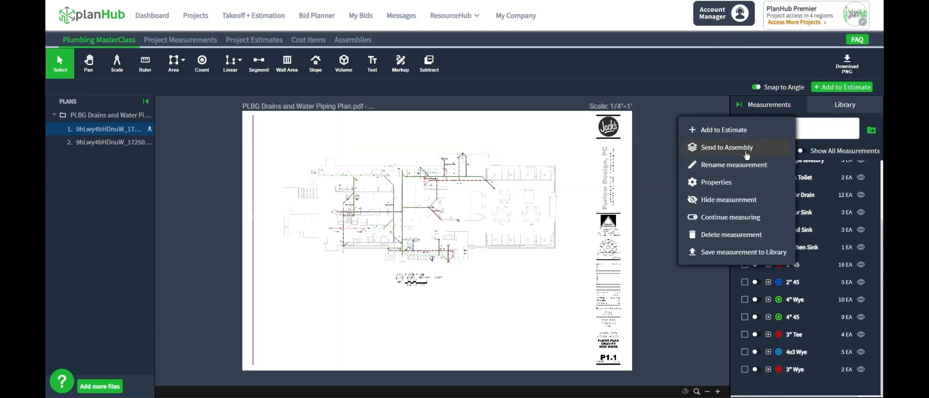
left_click(729, 138)
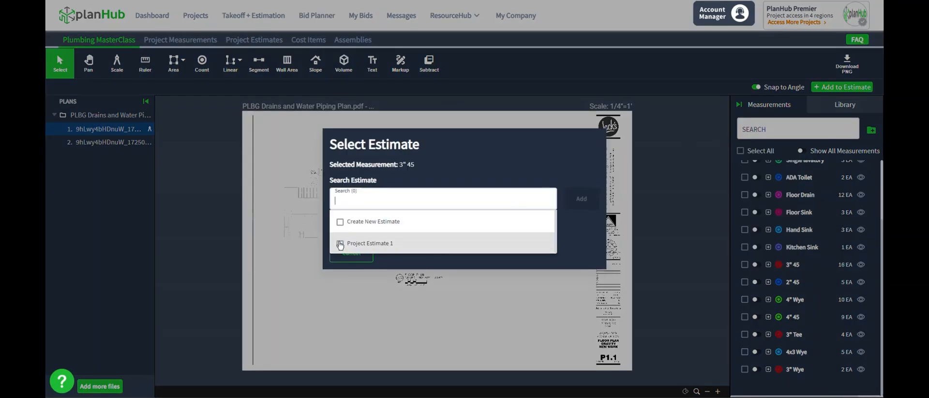
left_click(370, 244)
left_click(582, 198)
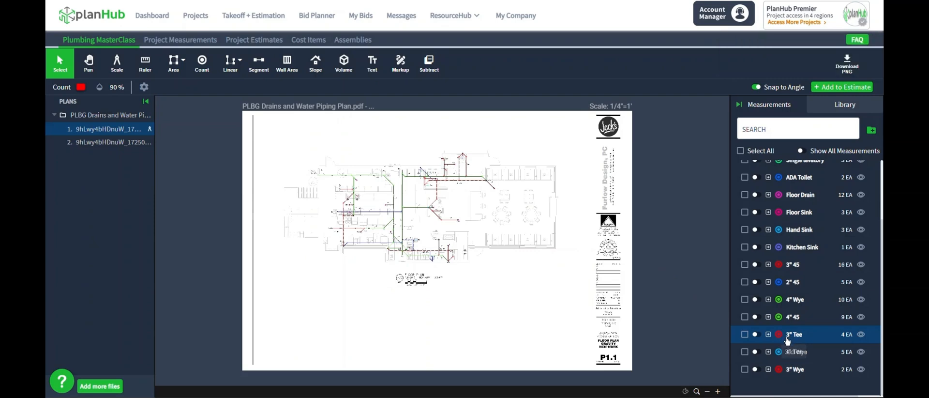
Step: Open Project Estimate 1 and review its full list of pipe, fixture and fitting rows for duplicates
left_click(267, 40)
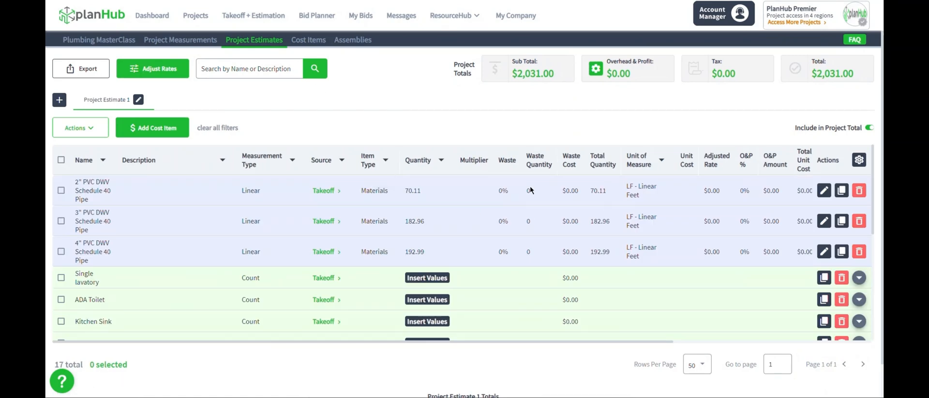
scroll(552, 232, "down", 3)
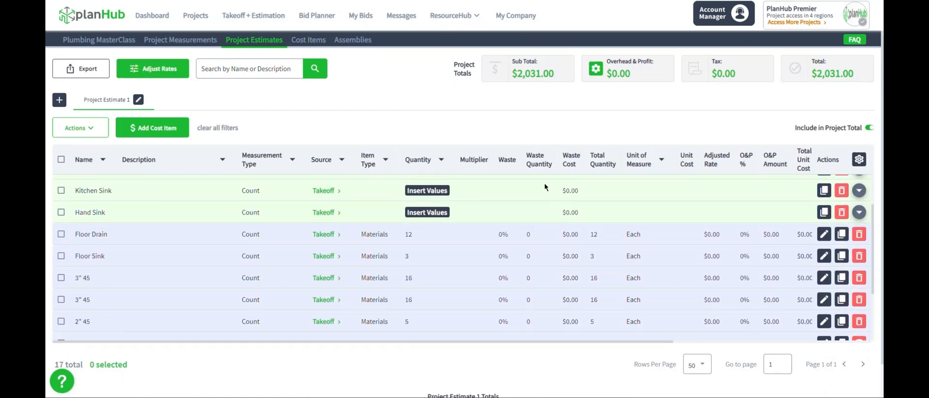
scroll(541, 186, "up", 1)
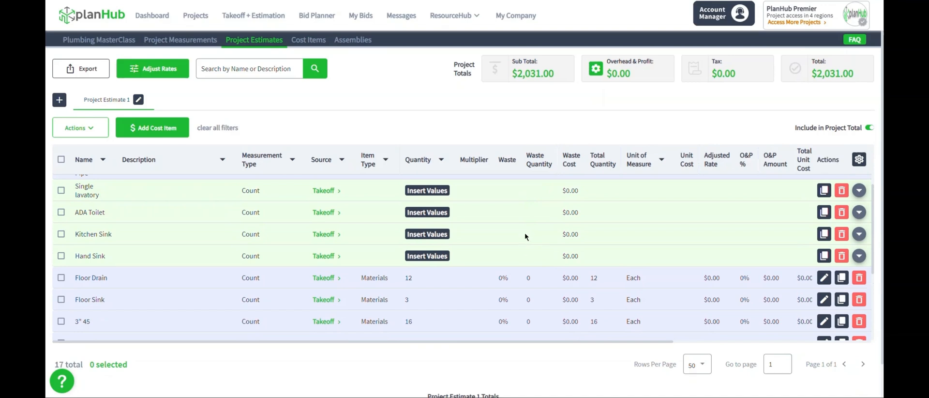
scroll(525, 233, "down", 2)
scroll(530, 217, "up", 2)
scroll(532, 225, "down", 5)
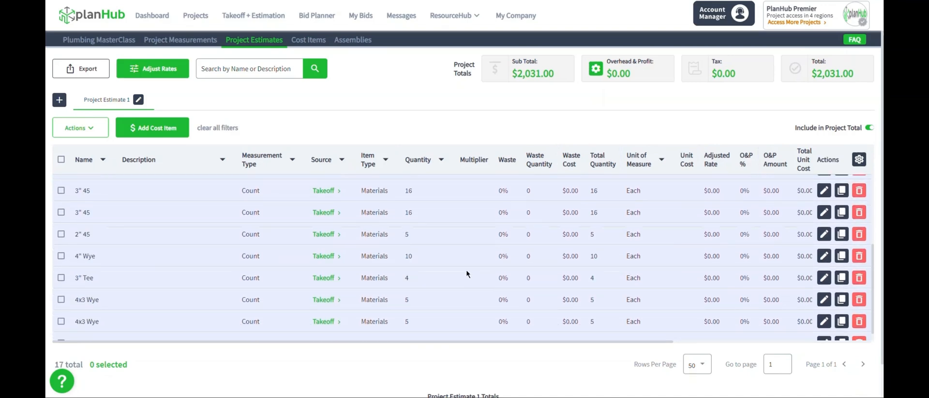
scroll(231, 238, "down", 1)
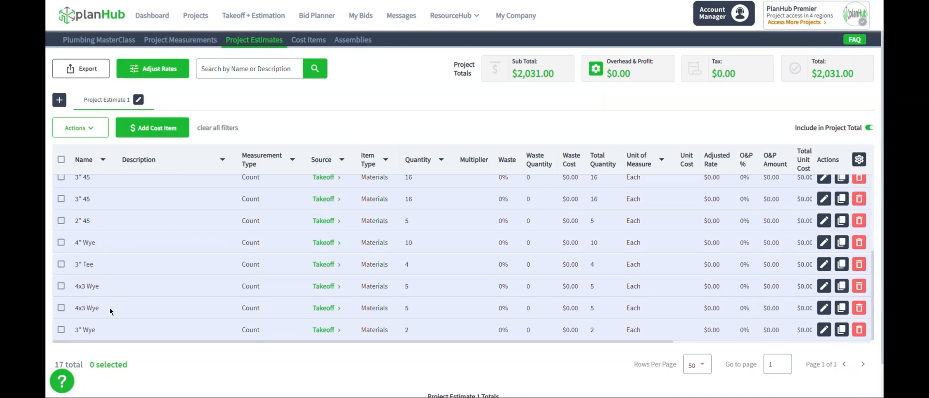
Step: Delete the duplicate 4x3 Wye row from Project Estimate 1
left_click(61, 307)
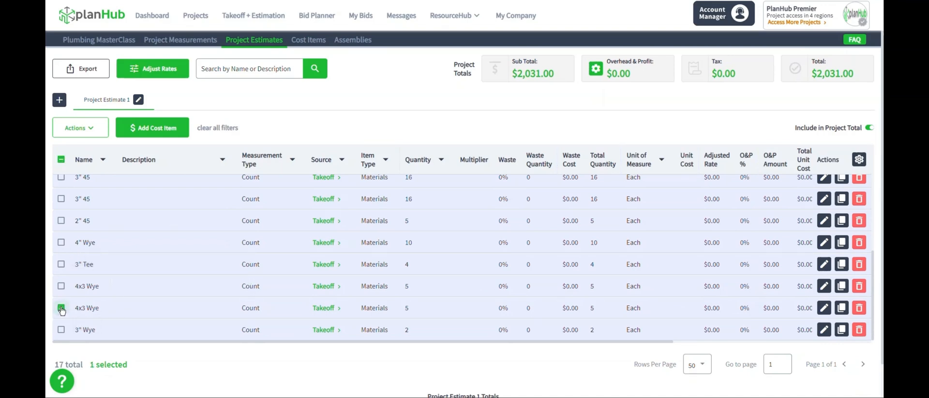
left_click(90, 130)
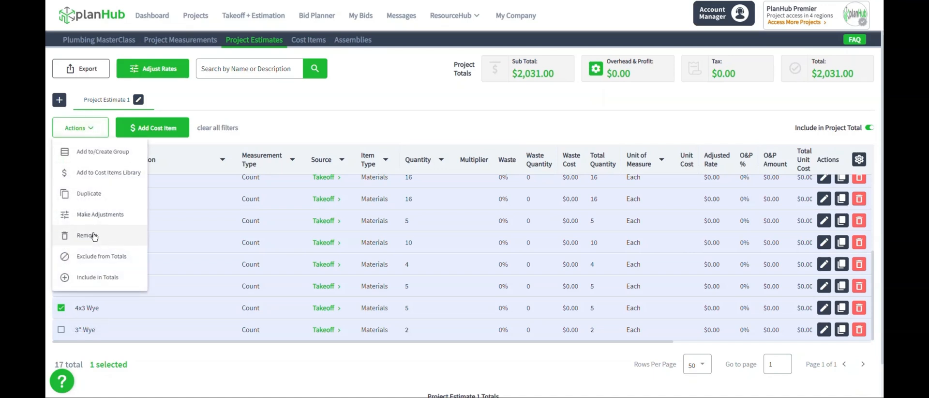
left_click(176, 355)
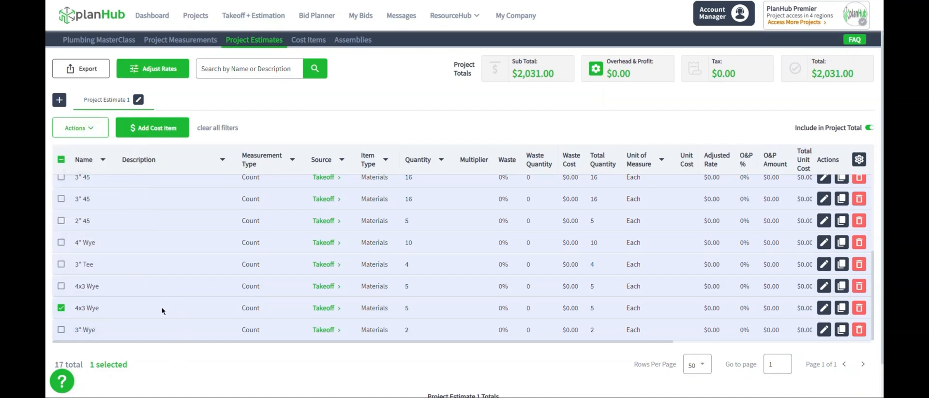
left_click(860, 308)
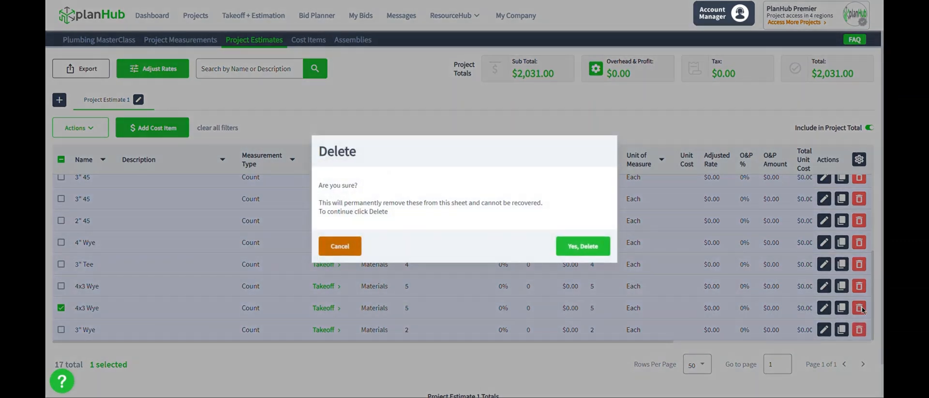
left_click(581, 246)
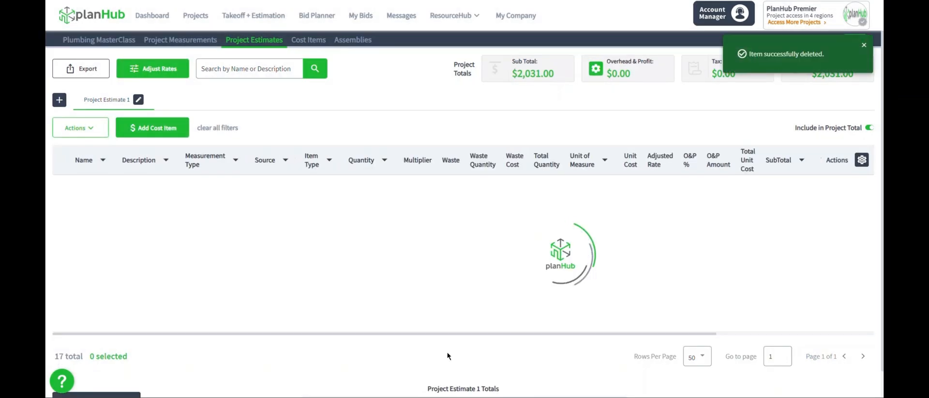
Step: Review the remaining estimate rows and expand the Hand Sink assembly to examine its parts, quantities and unit costs
scroll(387, 268, "down", 5)
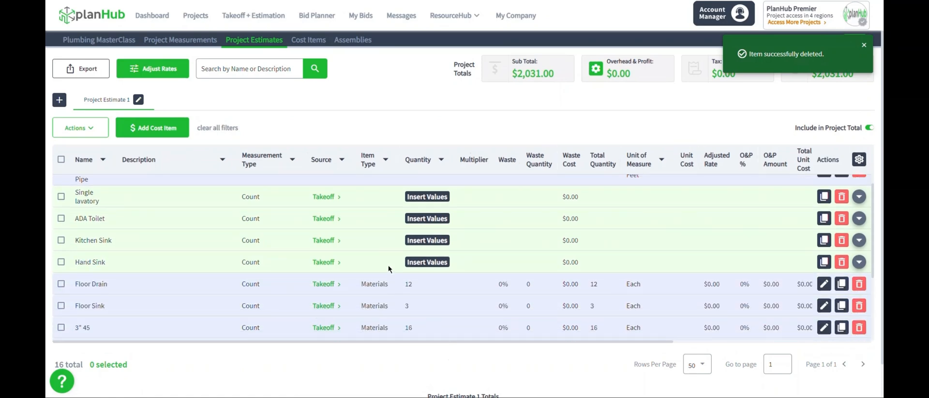
scroll(402, 274, "down", 1)
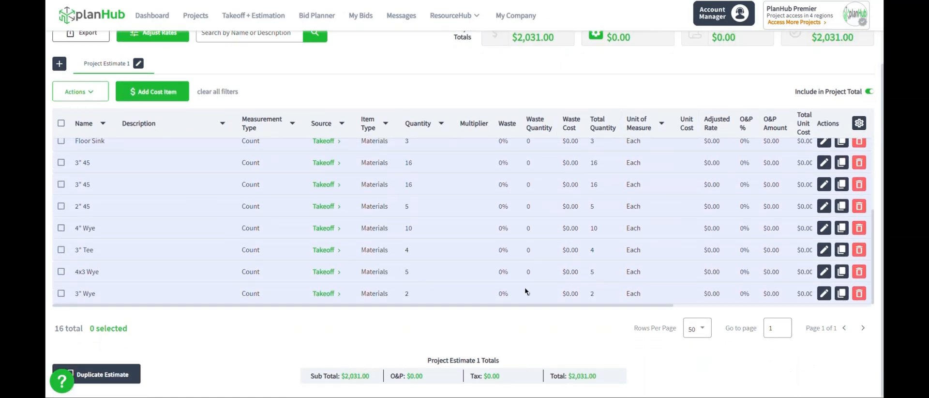
scroll(525, 288, "up", 5)
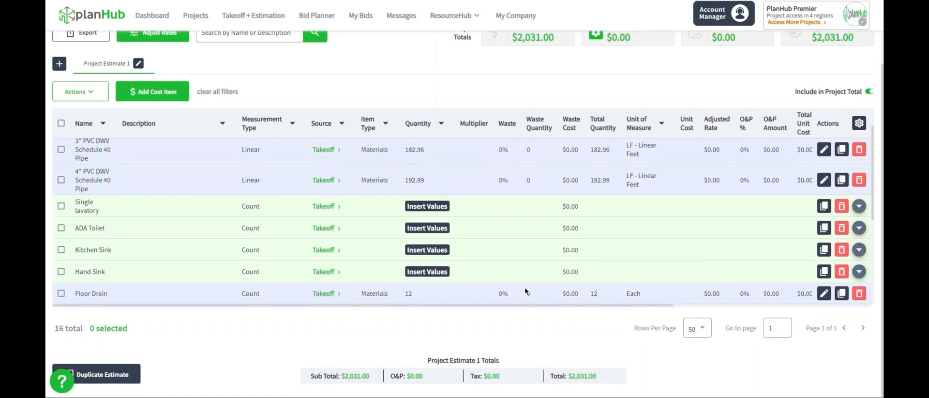
scroll(525, 286, "up", 2)
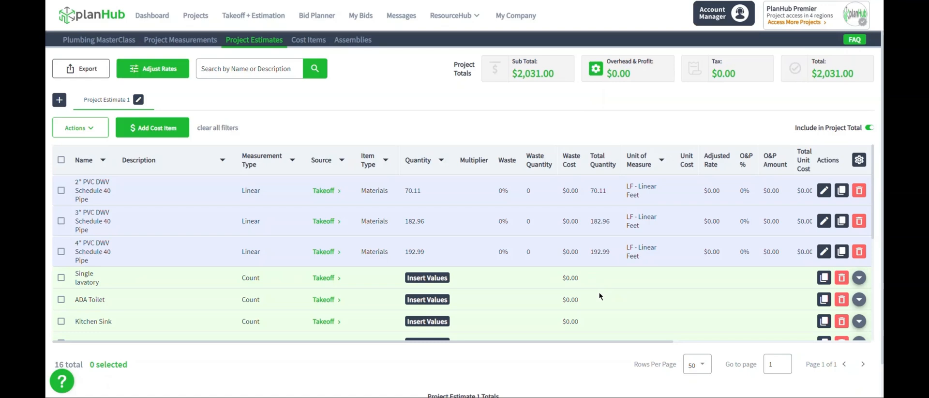
scroll(603, 285, "down", 1)
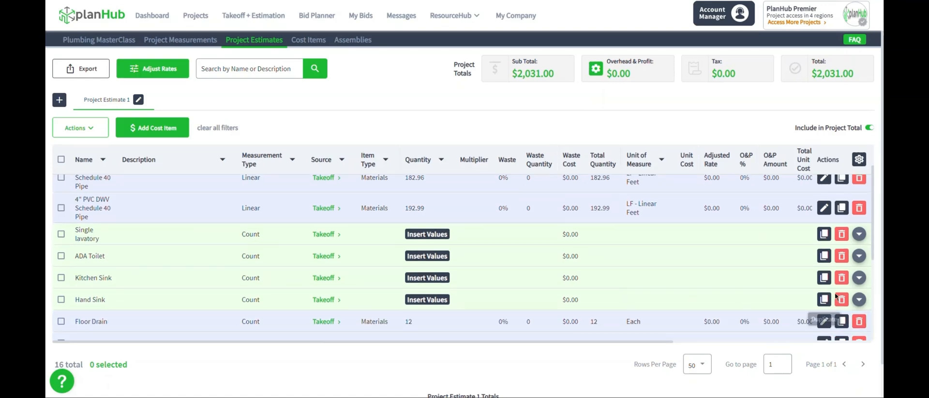
left_click(859, 300)
scroll(649, 264, "down", 4)
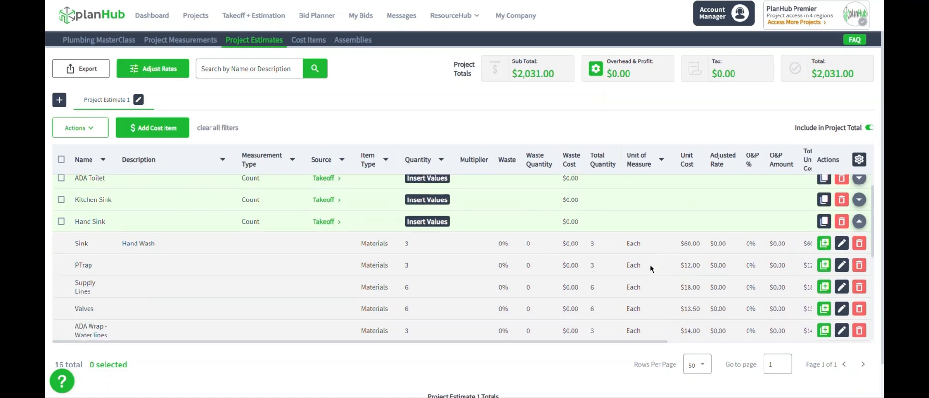
scroll(774, 283, "up", 1)
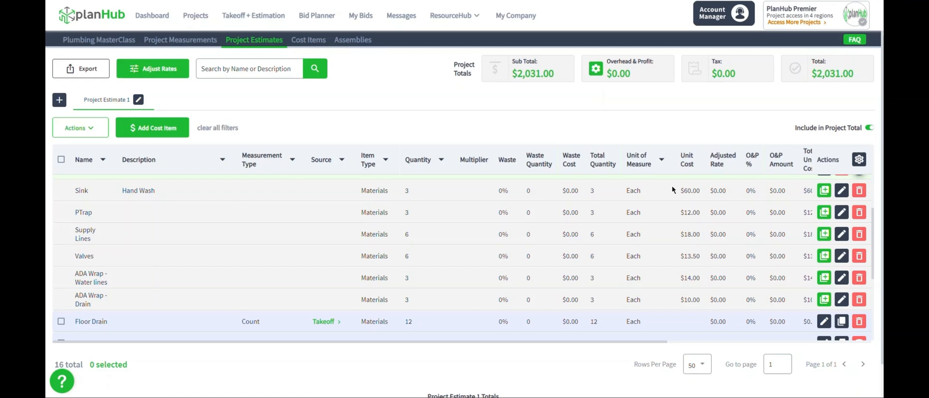
scroll(699, 261, "up", 5)
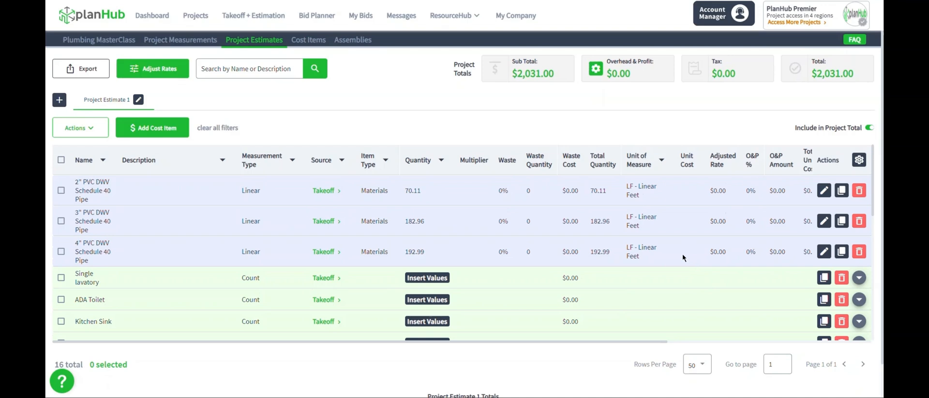
scroll(669, 245, "down", 2)
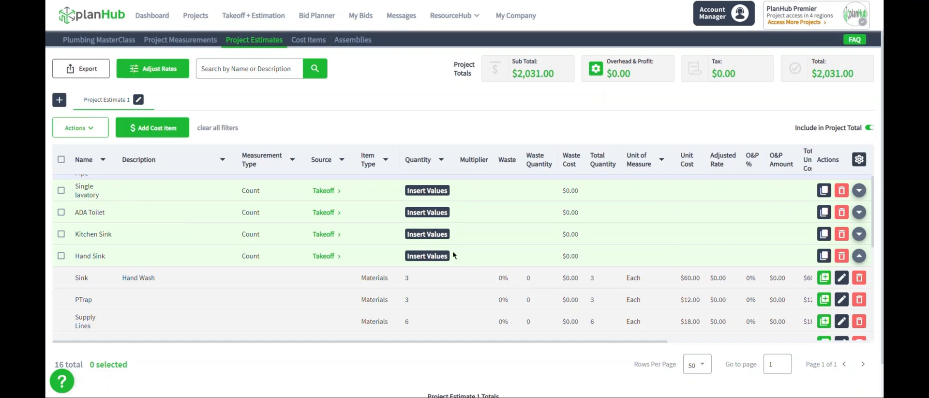
scroll(452, 251, "up", 3)
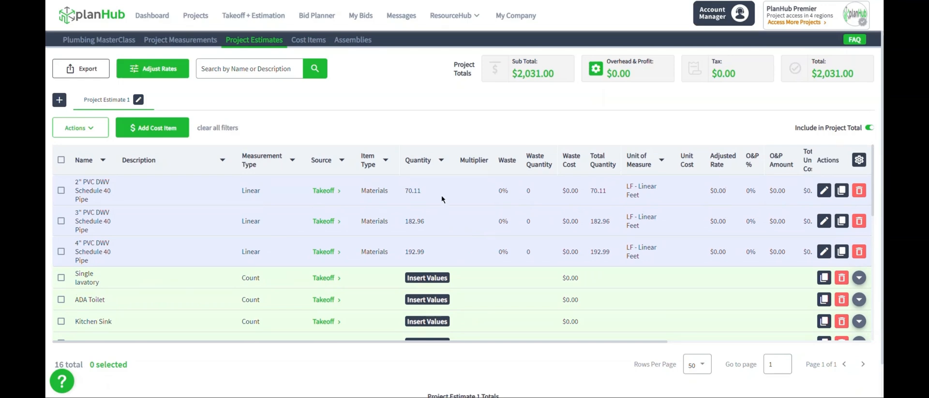
scroll(442, 196, "down", 3)
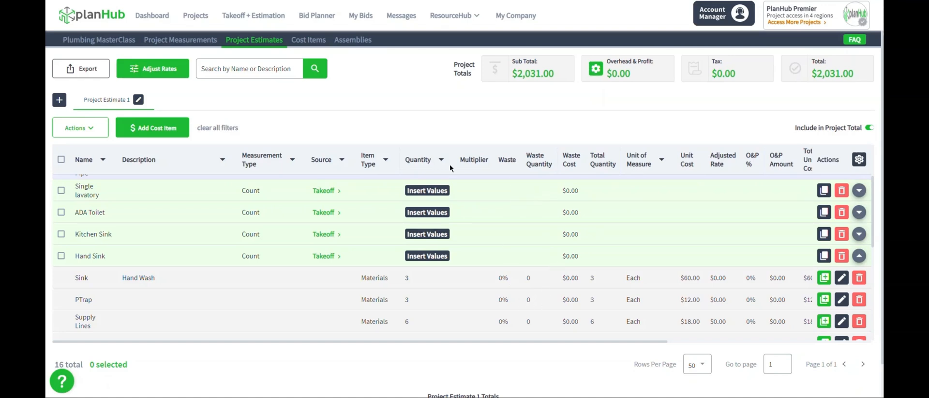
Step: Add a manual cost item to the estimate with item type Labor and the name Total Labor
left_click(161, 131)
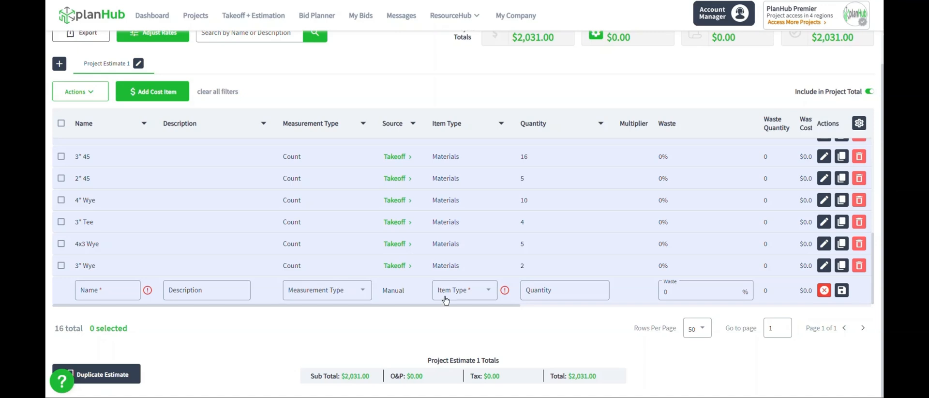
left_click(476, 297)
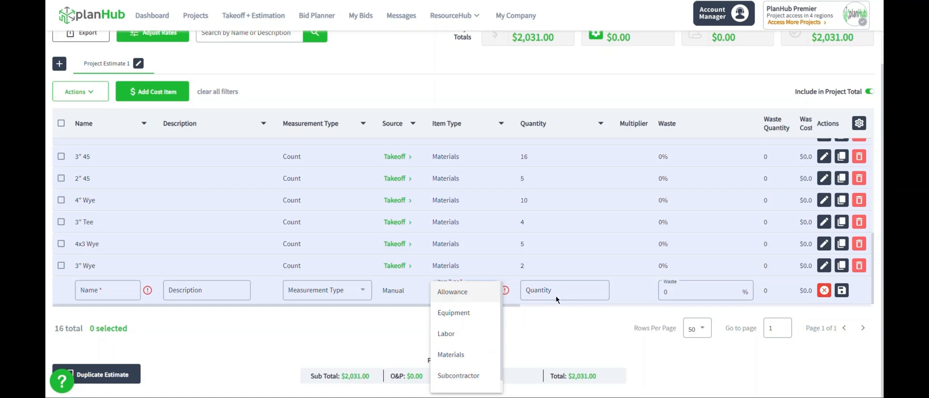
left_click(455, 330)
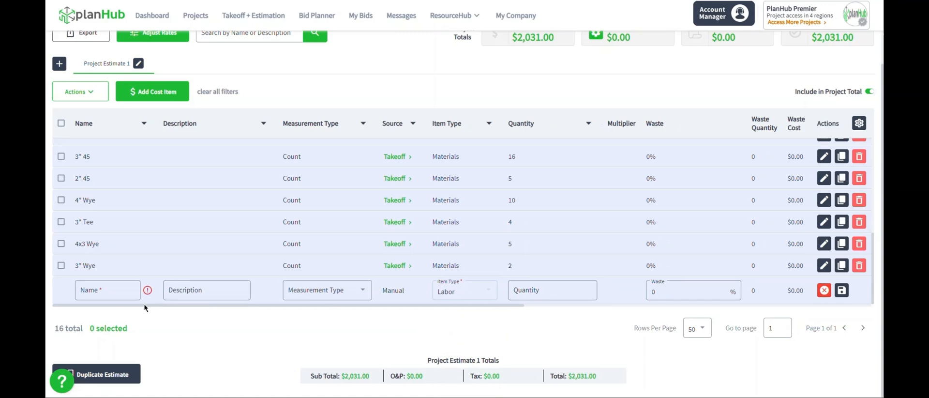
left_click(120, 294)
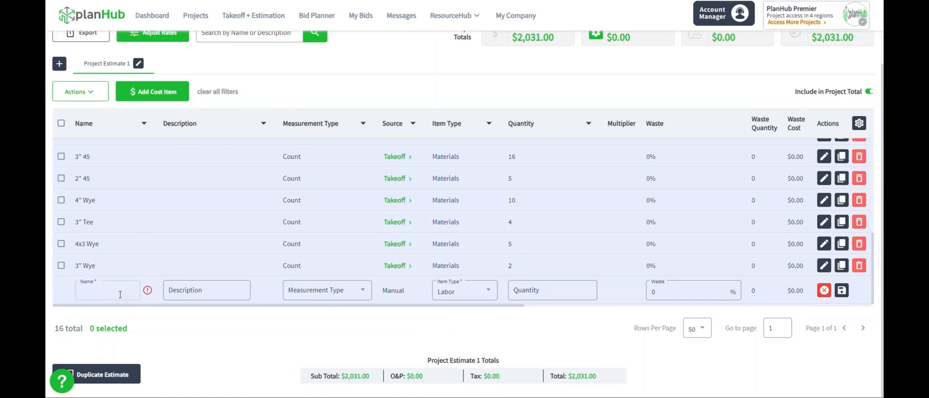
type("Tota")
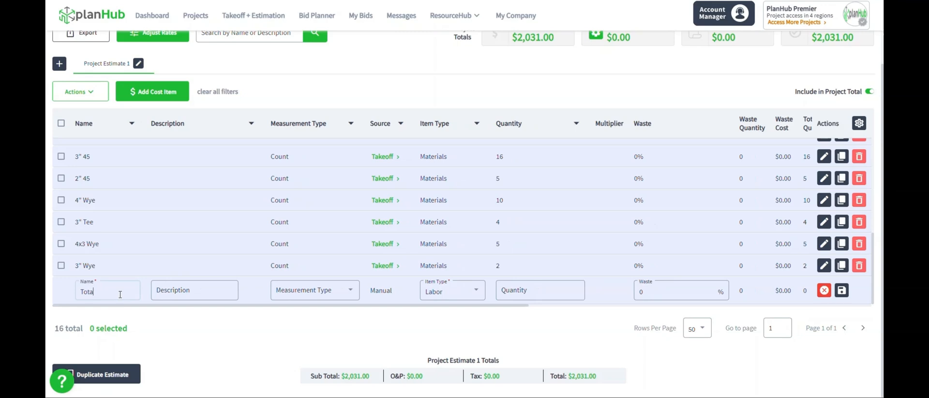
type("l Labor")
Step: Set the Total Labor item's quantity to 200 and its unit of measure to Hours
left_click_drag(349, 304, 409, 303)
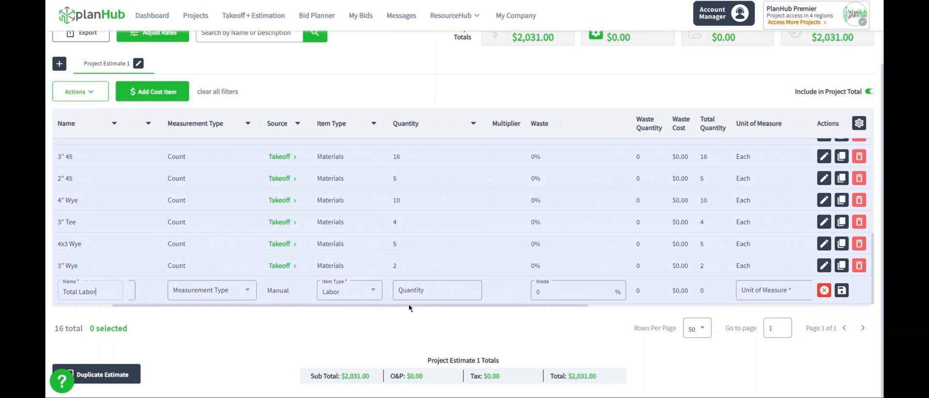
left_click_drag(373, 306, 405, 305)
left_click(383, 289)
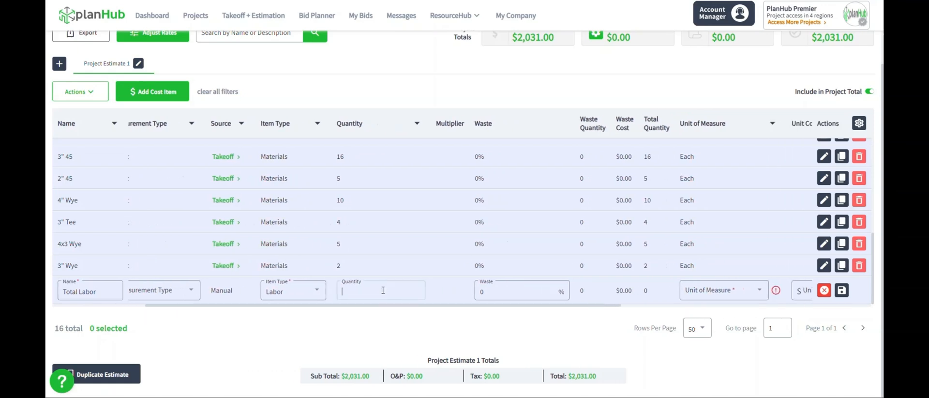
type("200")
left_click_drag(467, 304, 555, 305)
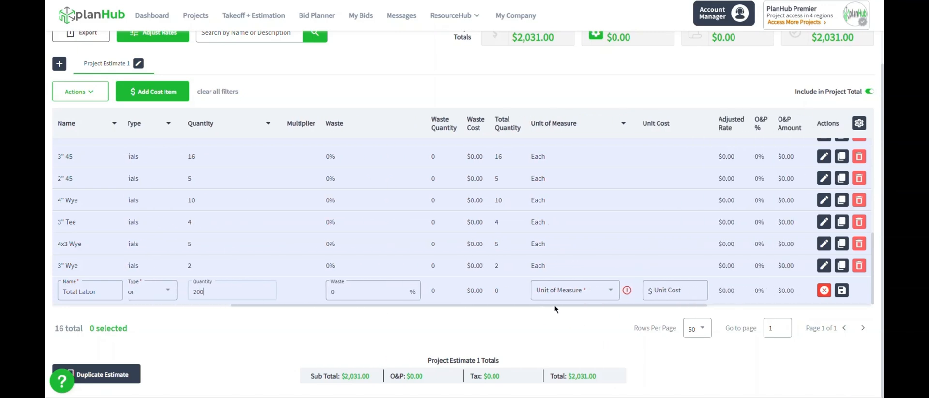
left_click(553, 291)
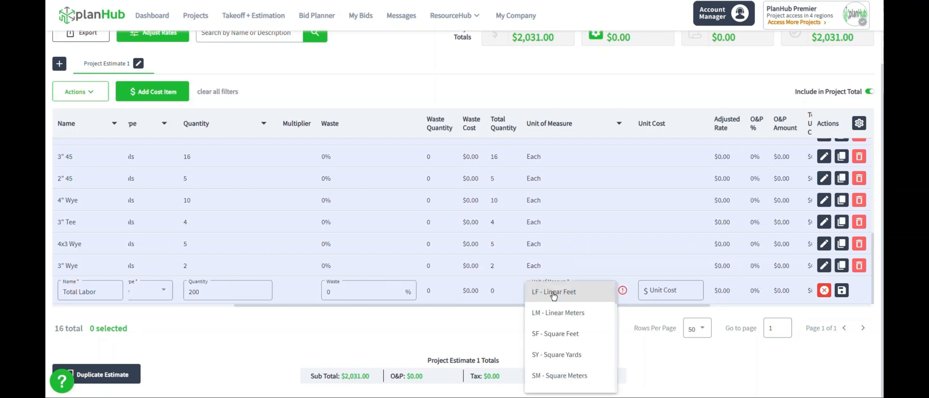
scroll(557, 300, "down", 5)
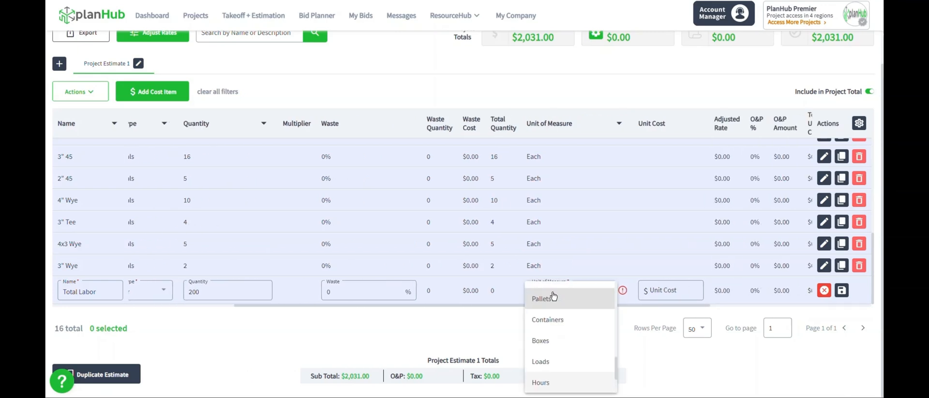
left_click(567, 383)
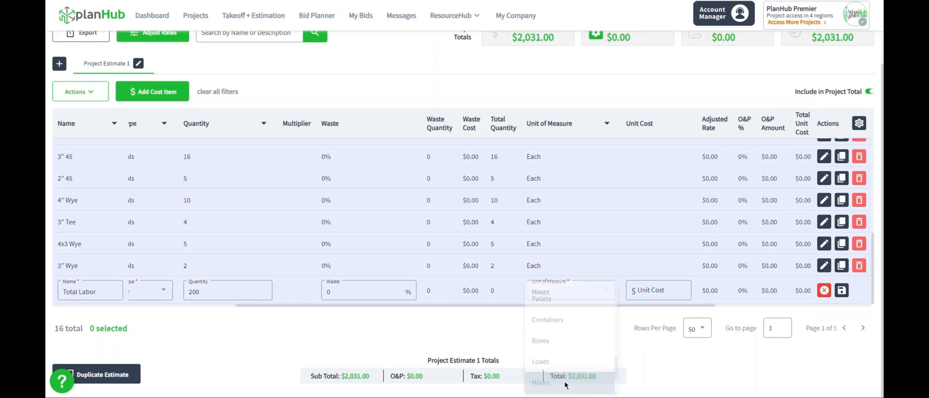
Step: Set the Total Labor item's unit cost to $85 and save the item
left_click(637, 291)
type("35")
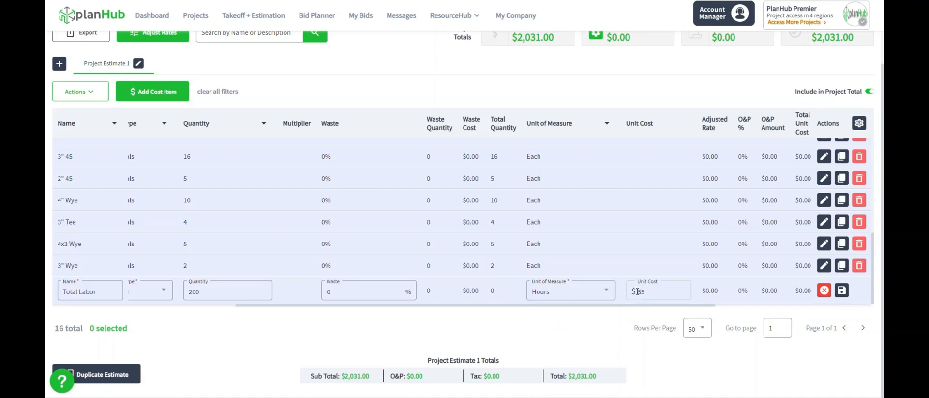
left_click_drag(657, 306, 829, 303)
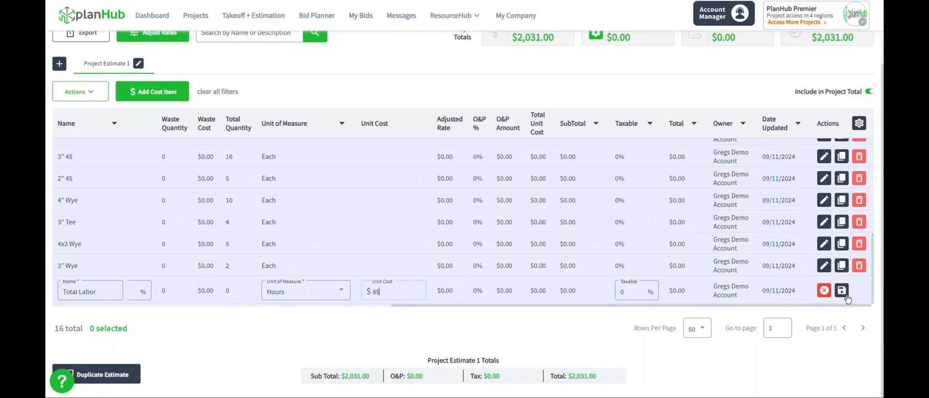
left_click(845, 294)
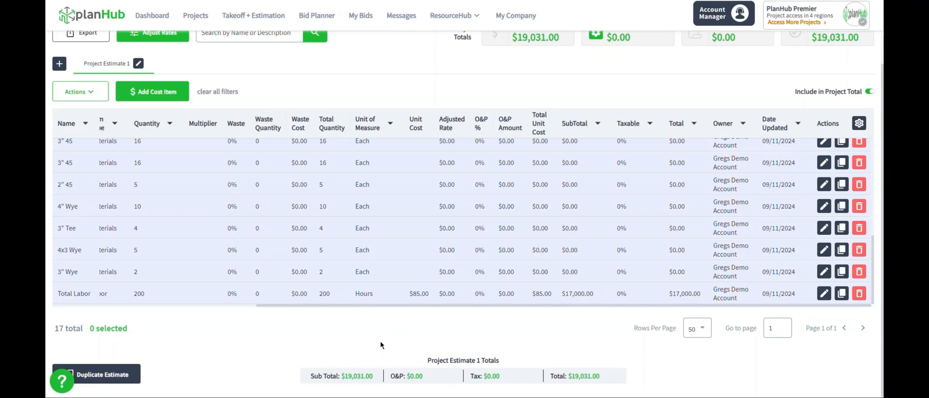
Step: Examine the estimate and project totals, and review the row subtotals from Total Labor back up to the PVC pipes
scroll(381, 341, "up", 1)
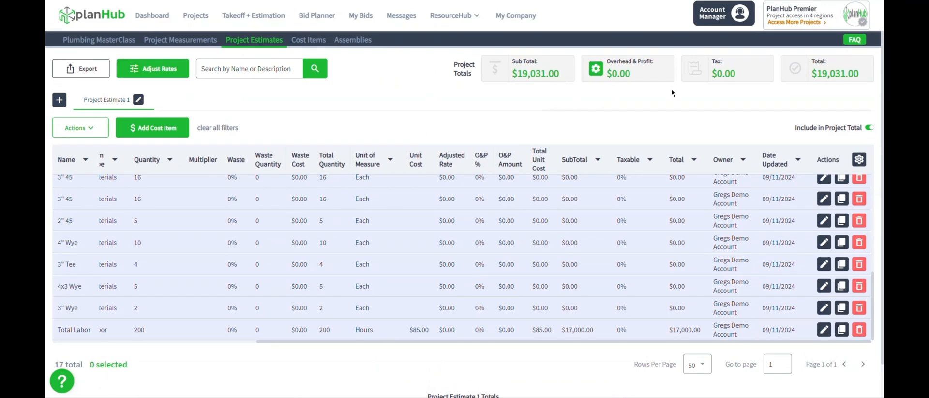
scroll(617, 115, "down", 1)
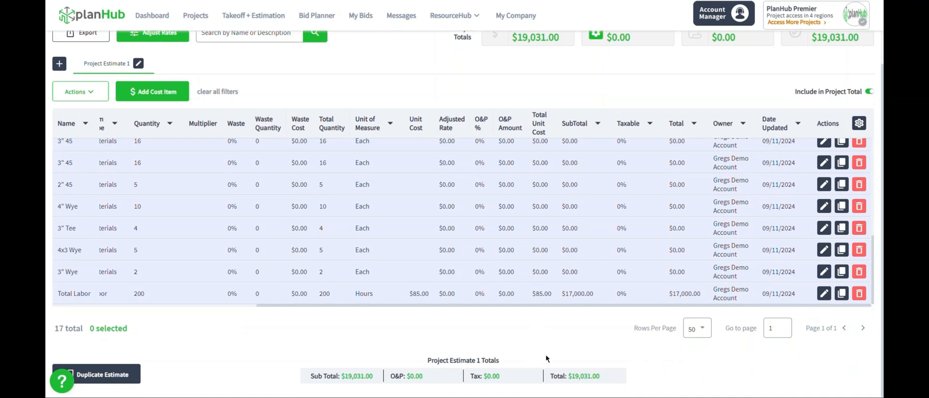
scroll(546, 347, "up", 1)
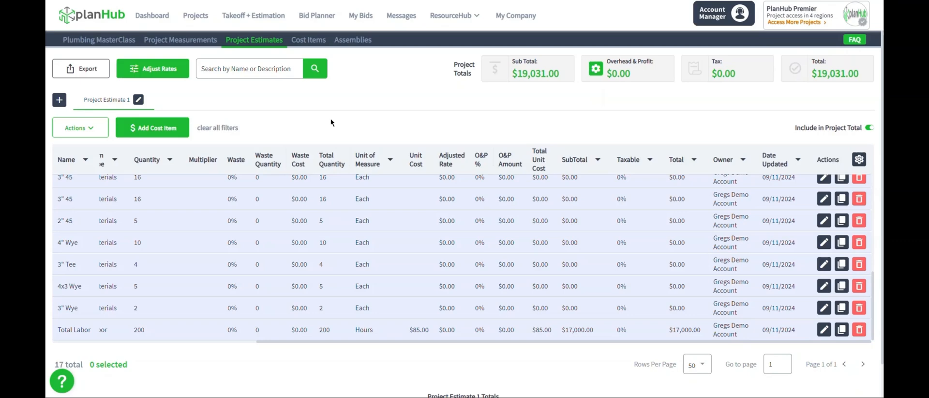
scroll(360, 201, "up", 5)
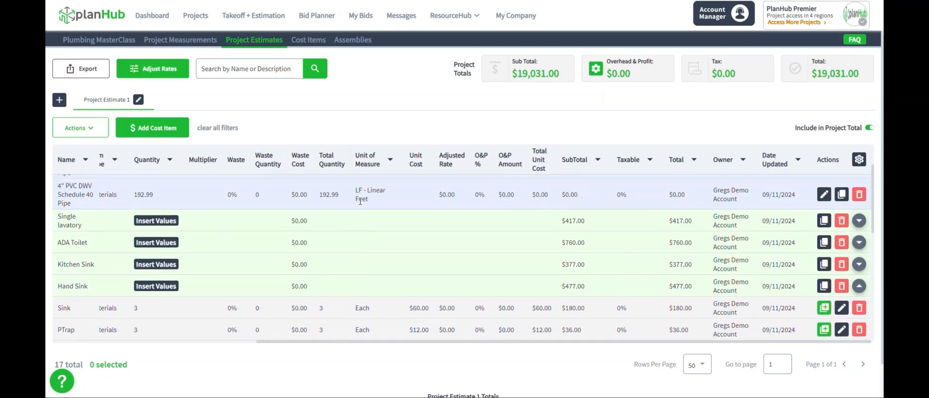
scroll(360, 201, "up", 2)
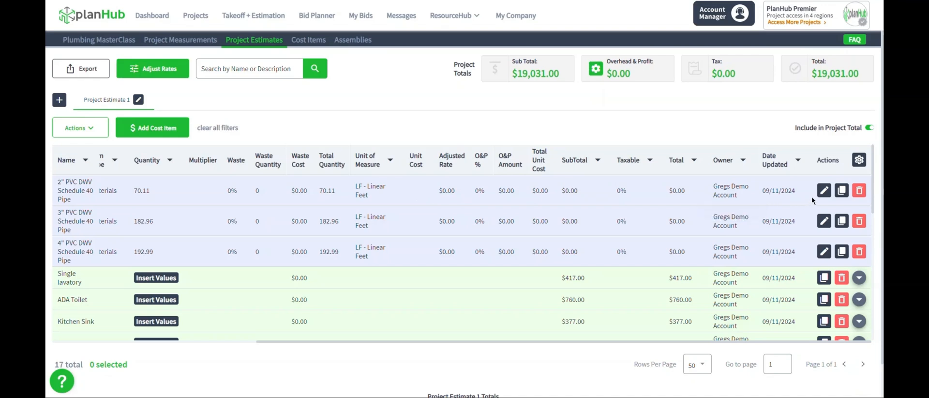
Step: Set the 2" PVC DWV Schedule 40 Pipe item to 10% waste and a $3 unit cost, and save it
left_click(824, 191)
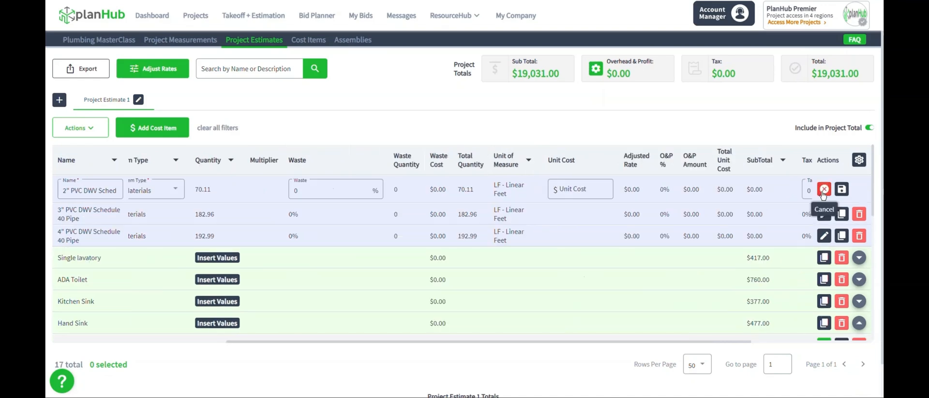
left_click(330, 198)
type("10")
left_click(568, 189)
left_click(568, 188)
type("3")
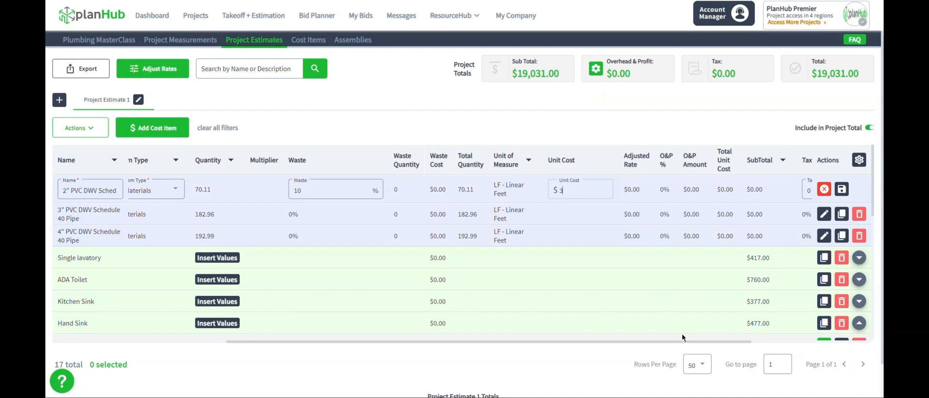
left_click_drag(687, 342, 806, 340)
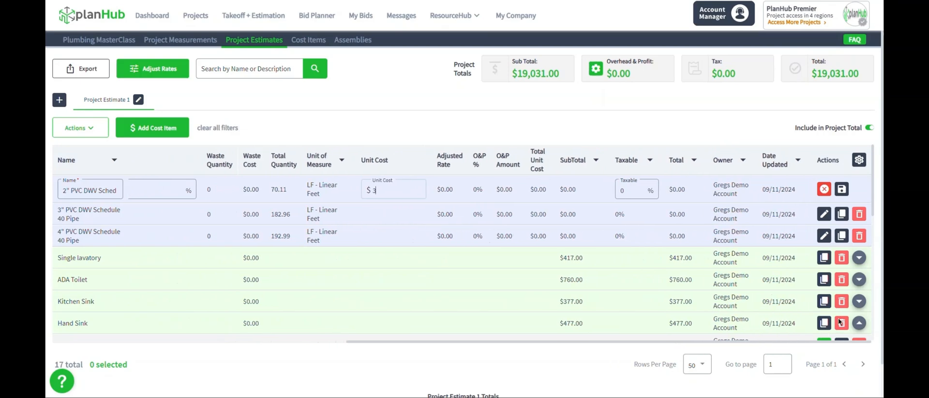
left_click(842, 188)
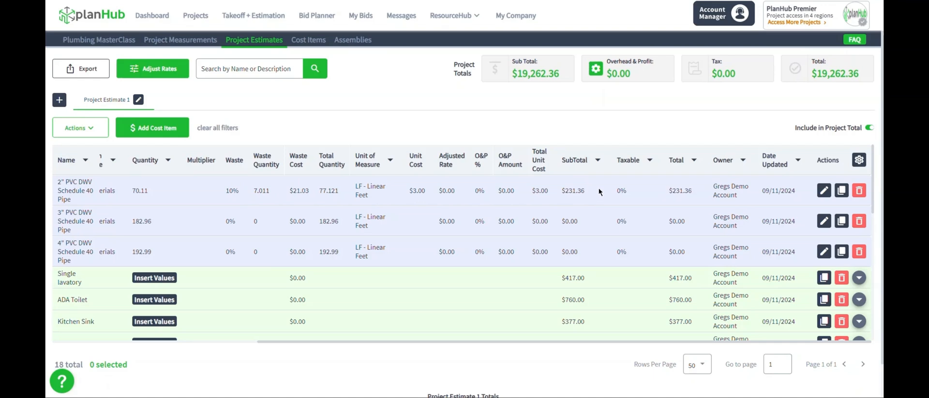
Step: Set the 3" PVC DWV Schedule 40 Pipe item to 10% waste and a $5 unit cost, and save it
left_click(824, 220)
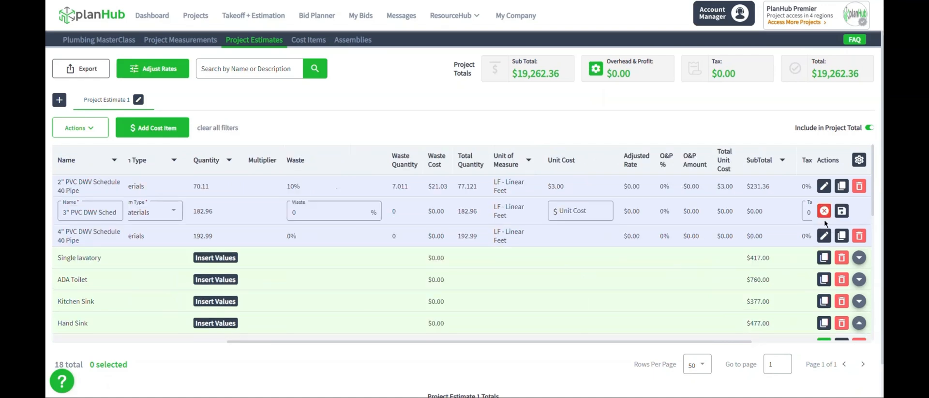
double_click(292, 212)
left_click(557, 211)
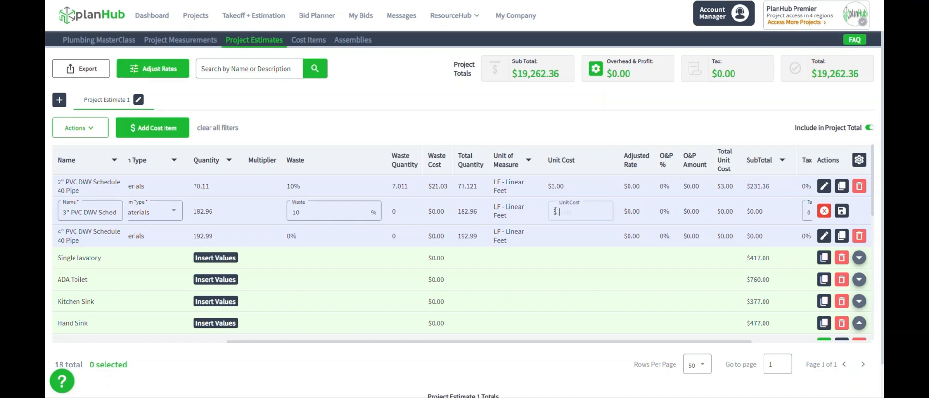
type("5")
left_click_drag(642, 342, 798, 337)
left_click(847, 211)
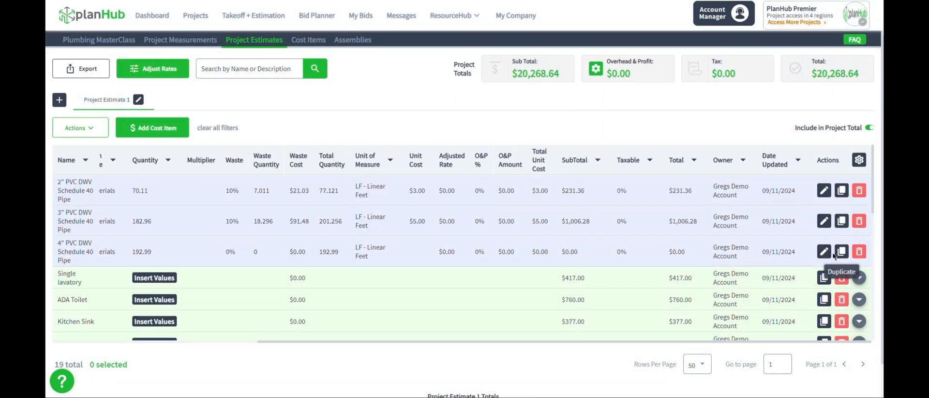
Step: Set the 4" PVC DWV Schedule 40 Pipe item to 10% waste and a $7 unit cost, and save it
left_click(825, 252)
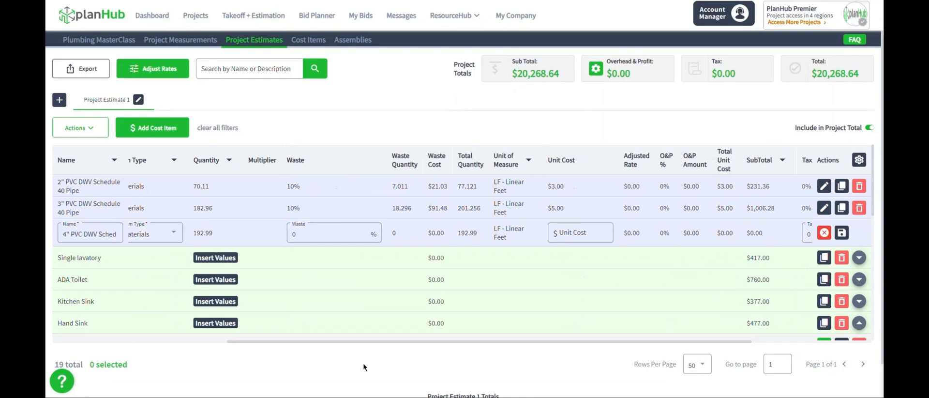
mouse_move(360, 341)
left_mouse_down()
mouse_move(325, 341)
mouse_move(375, 341)
left_mouse_up()
left_click_drag(291, 237, 264, 236)
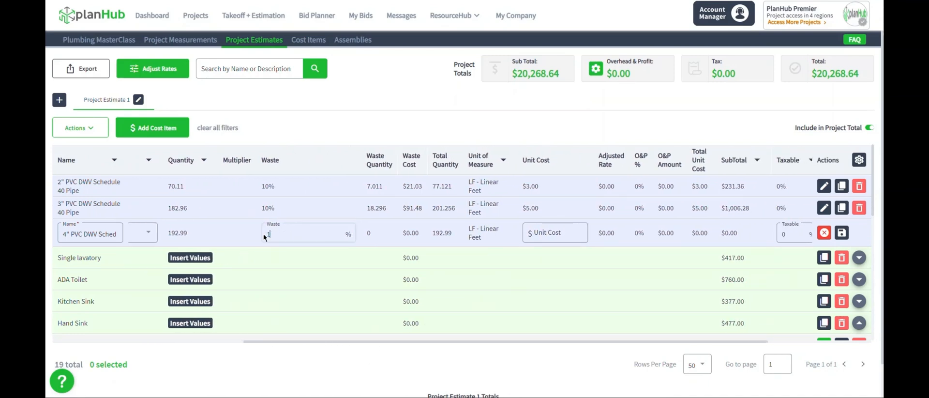
left_click(550, 231)
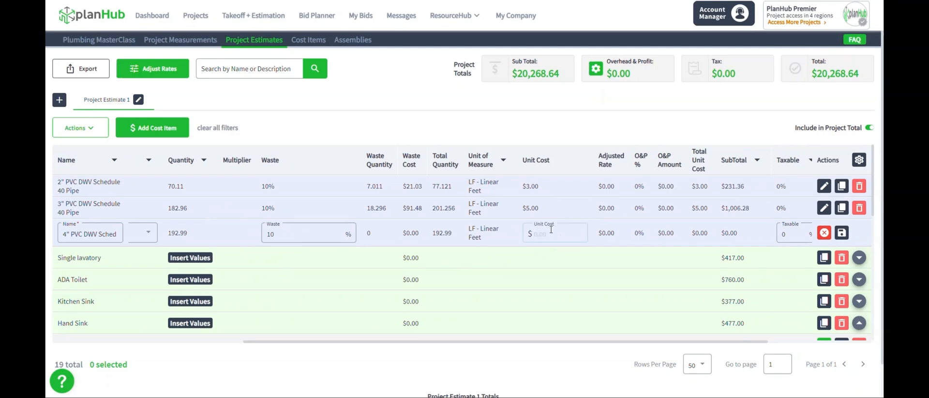
type("7")
left_click(842, 232)
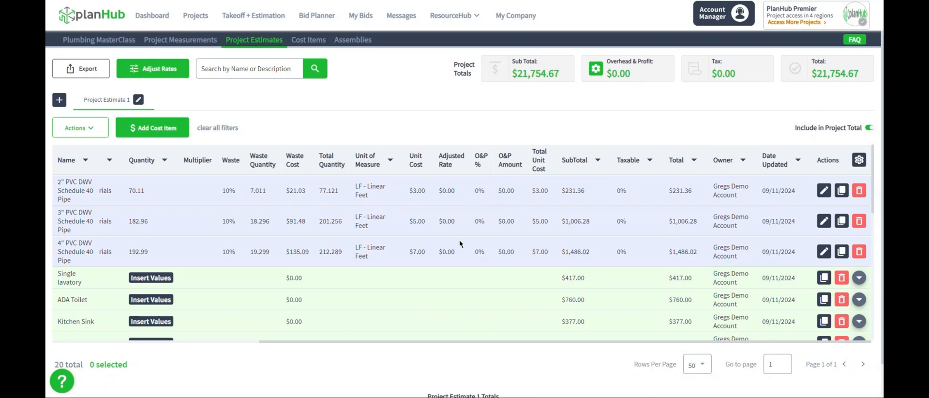
Step: Start a rate adjustment for Project Estimate 1 and limit it to the Labor item type
scroll(460, 240, "down", 3)
scroll(506, 348, "down", 1)
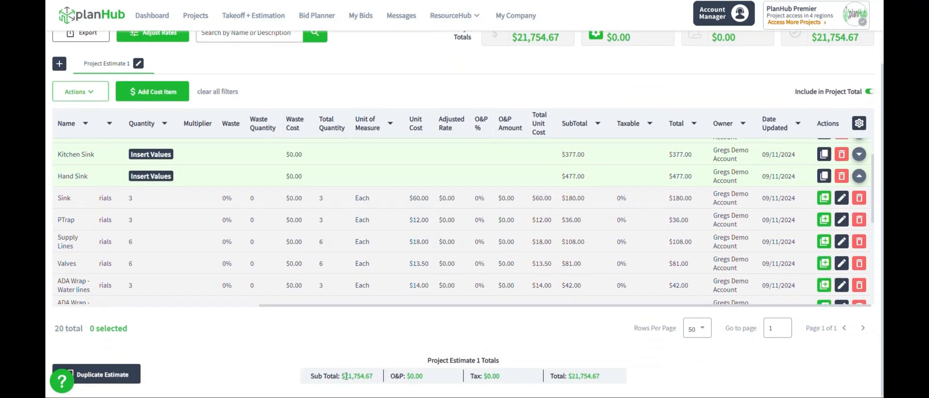
scroll(506, 341, "up", 1)
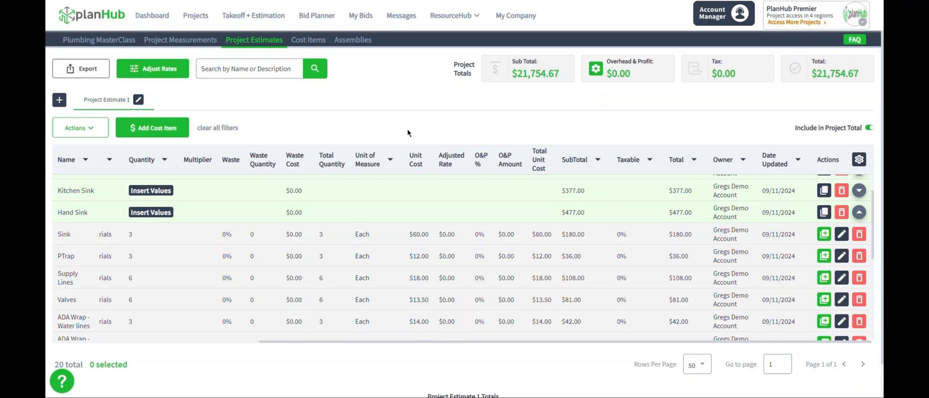
left_click(151, 73)
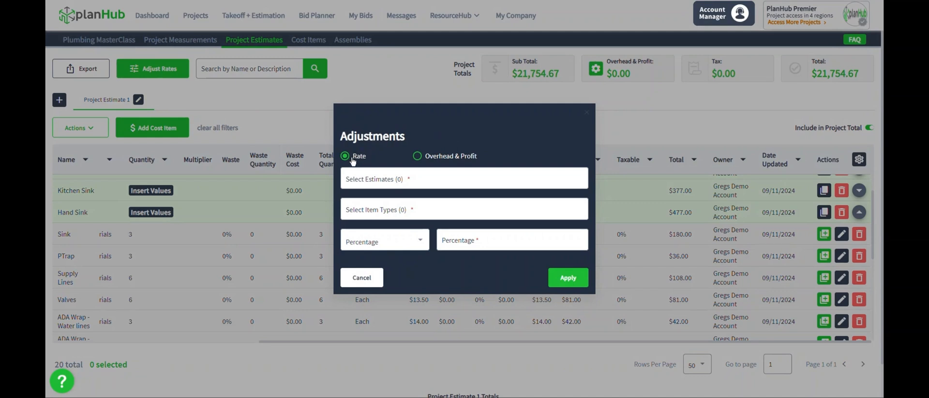
left_click(414, 177)
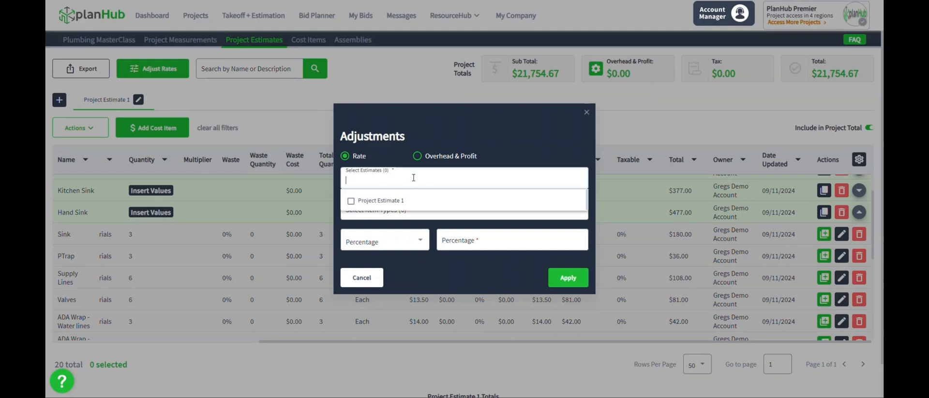
left_click(353, 201)
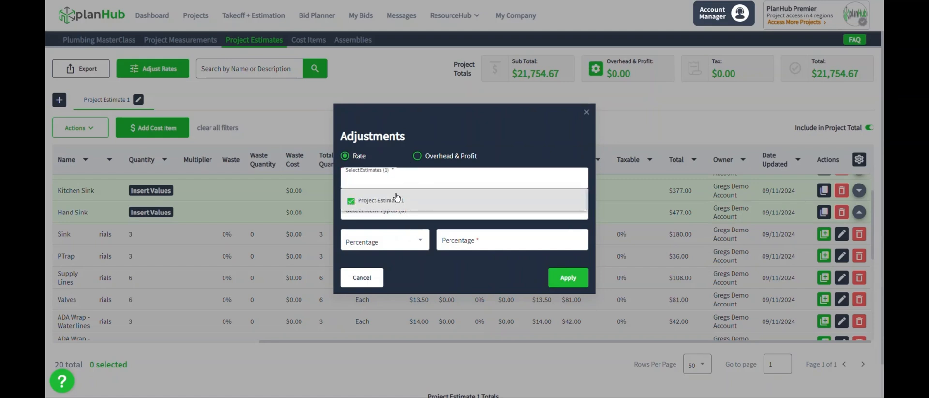
left_click(396, 164)
left_click(416, 210)
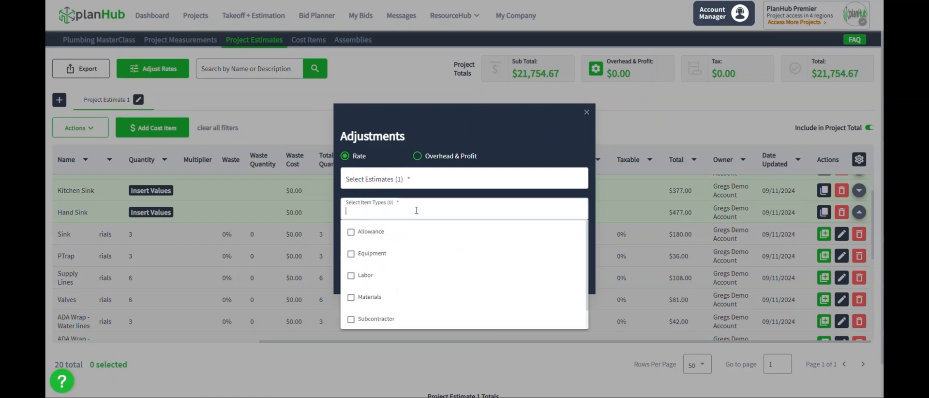
left_click(355, 277)
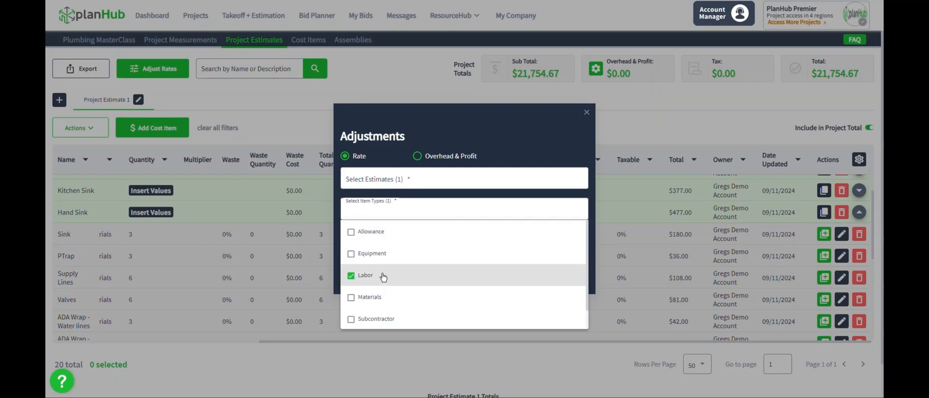
left_click(512, 149)
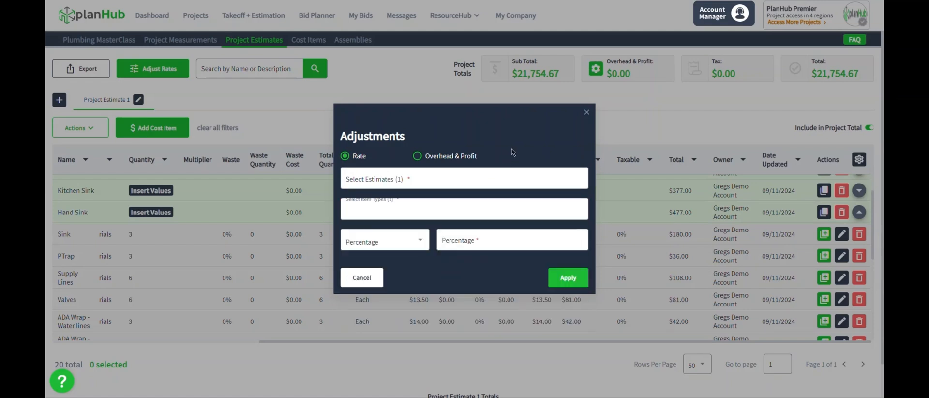
Step: Make the labor adjustment a Rate with a value of $8 and apply it
left_click(401, 237)
left_click(378, 259)
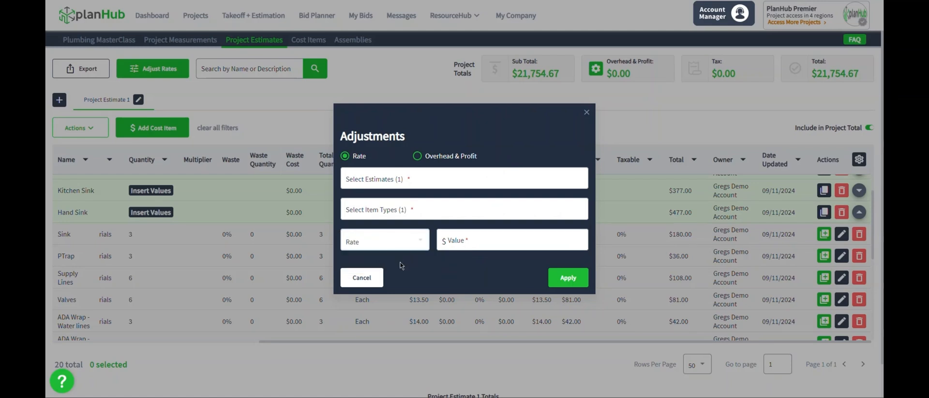
left_click(481, 239)
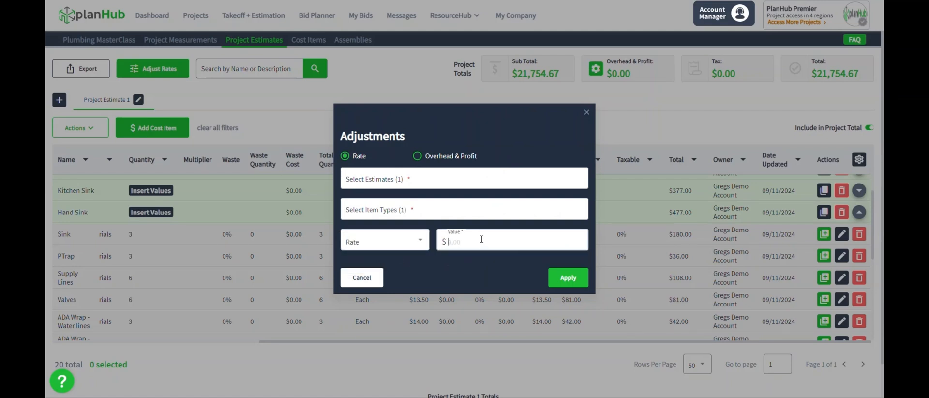
type("80")
left_click(560, 277)
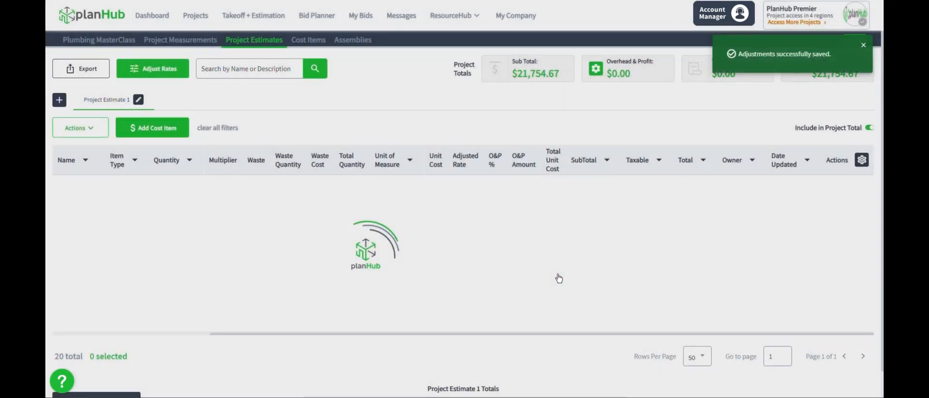
Step: Examine the Total Labor row's adjusted rate and total unit cost, then return to the estimate's first rows and dismiss the notification
scroll(519, 252, "down", 10)
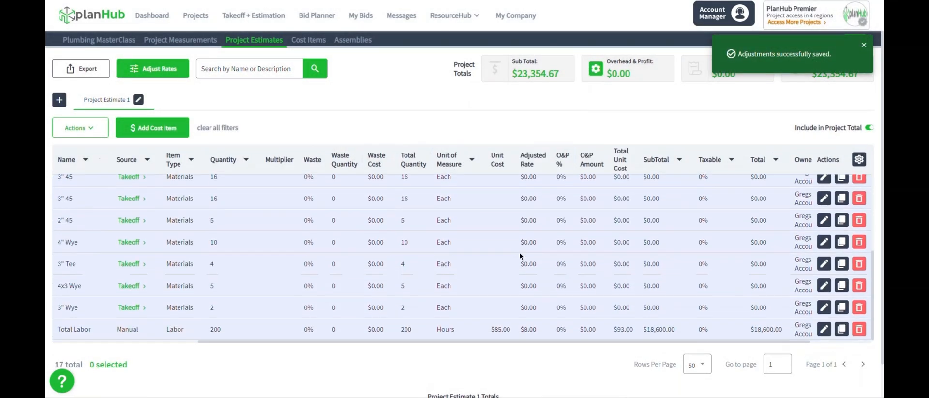
scroll(520, 260, "down", 1)
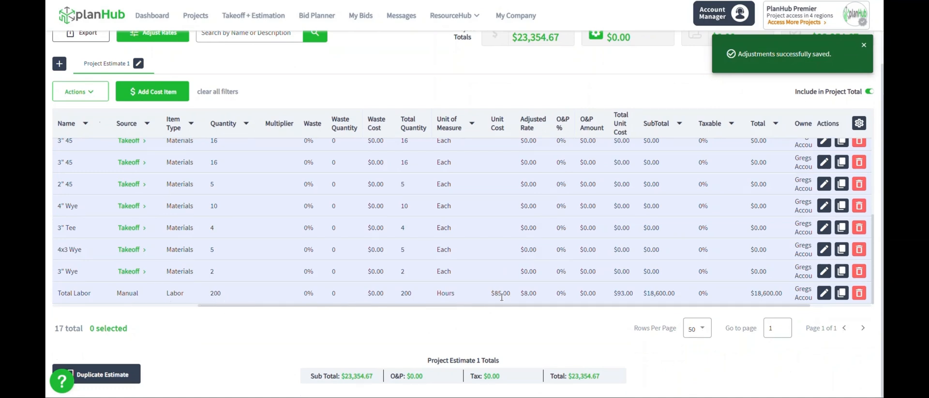
triple_click(541, 291)
left_click_drag(634, 293, 617, 300)
scroll(614, 288, "up", 10)
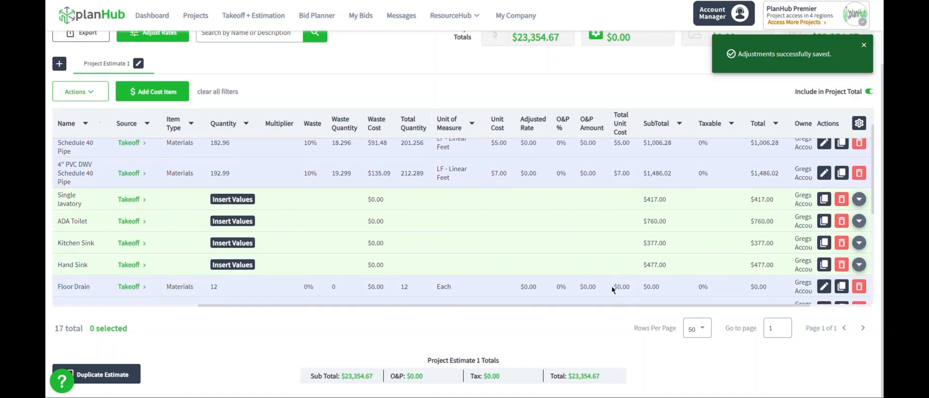
scroll(501, 362, "up", 1)
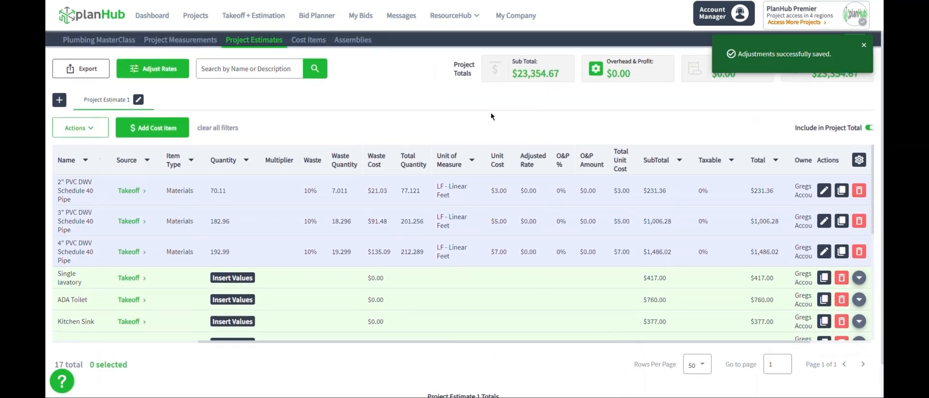
left_click(864, 45)
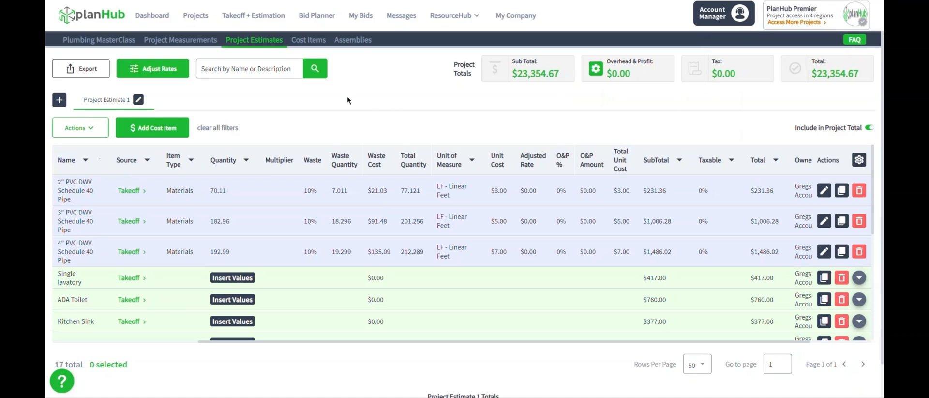
left_click(166, 73)
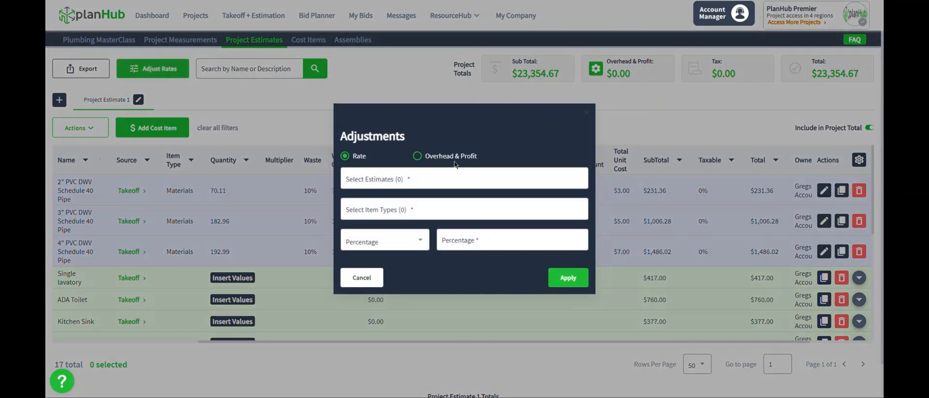
left_click(421, 177)
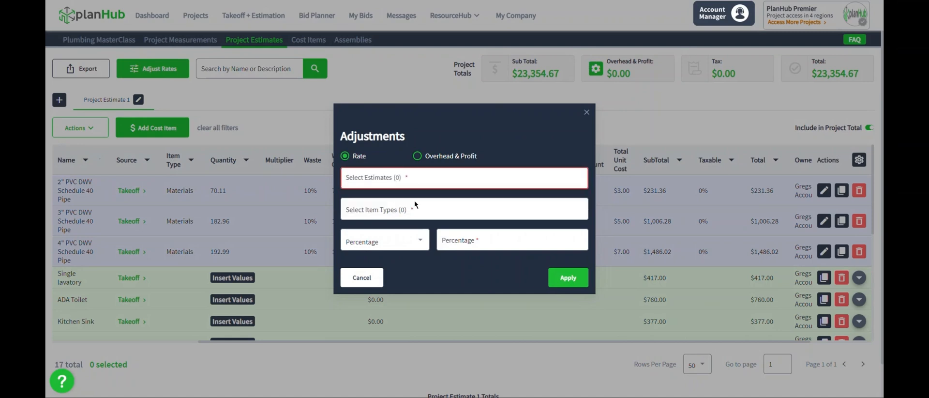
left_click(414, 206)
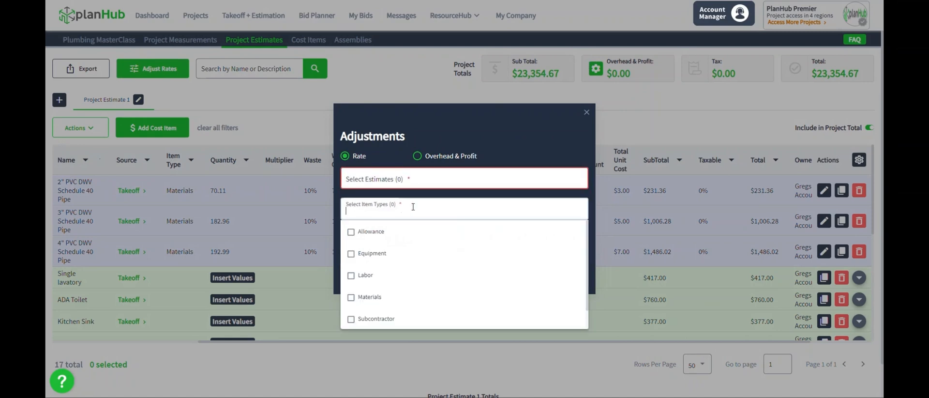
left_click(385, 150)
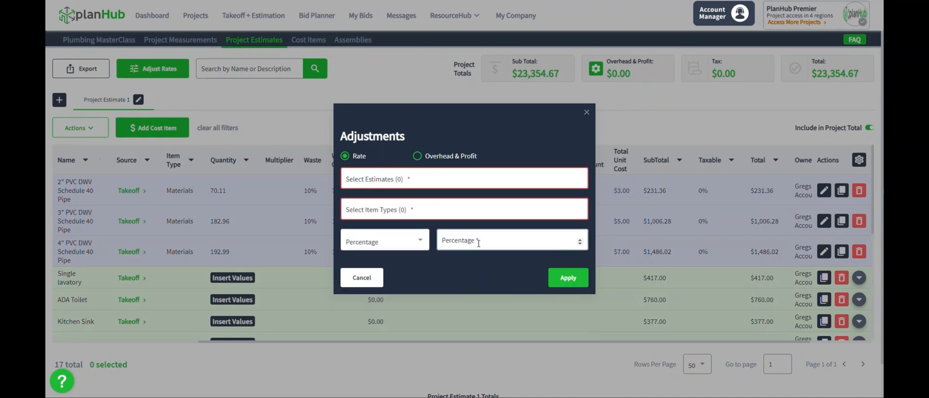
left_click(381, 285)
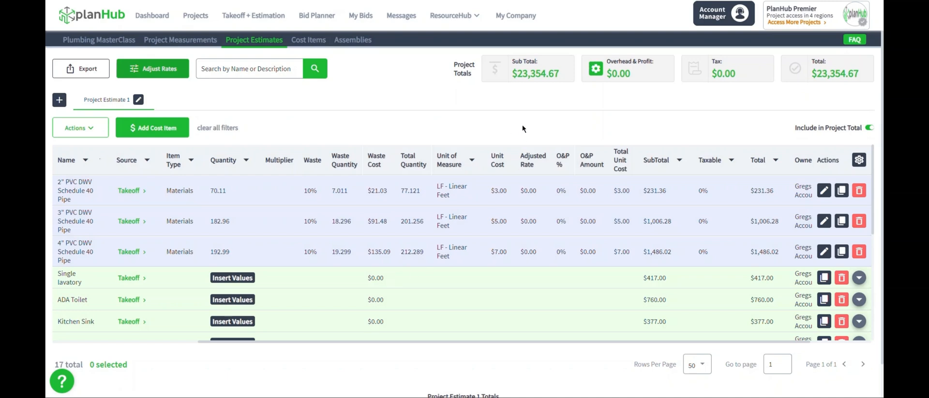
Step: Apply a project-wide overhead and profit of 6 percent
left_click(596, 70)
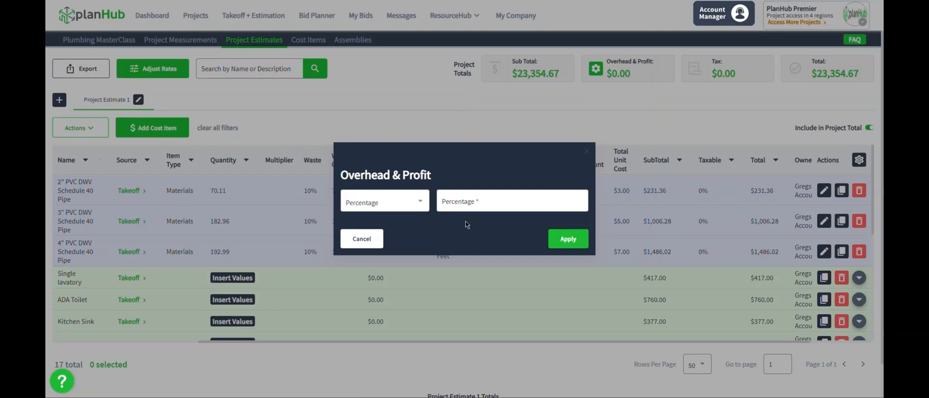
left_click(491, 202)
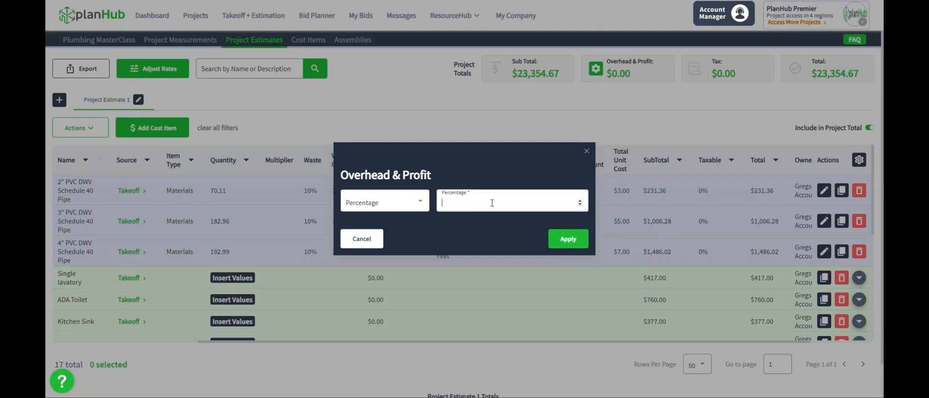
type("6")
left_click(566, 241)
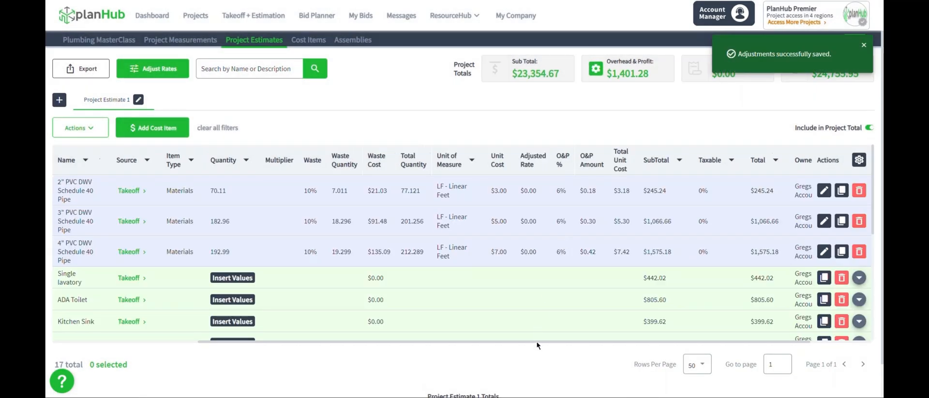
Step: Examine the overhead and profit columns across the estimate's rows, including the Hand Sink assembly's components, and dismiss the notification
left_click_drag(536, 341, 644, 346)
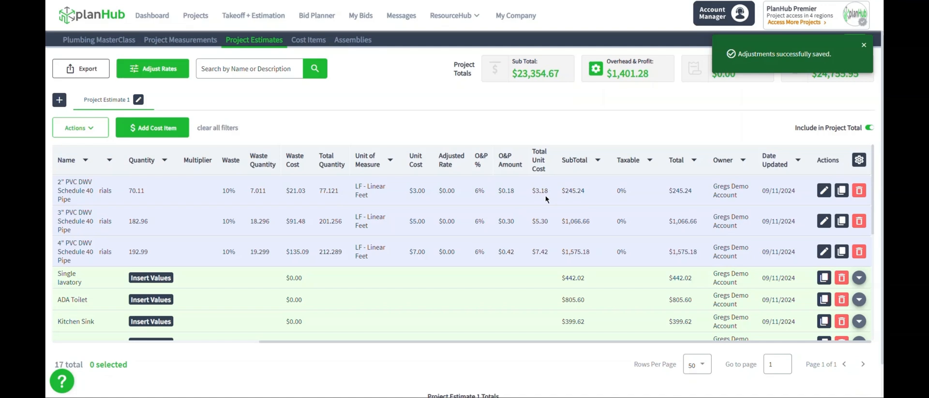
scroll(544, 202, "down", 2)
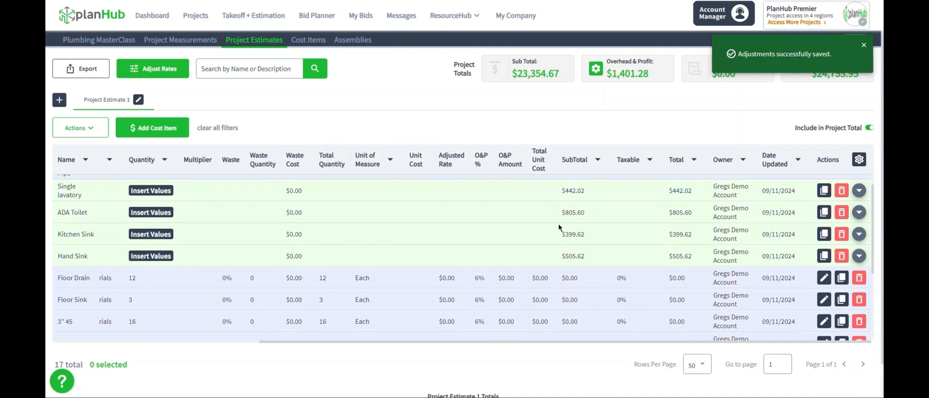
left_click(860, 257)
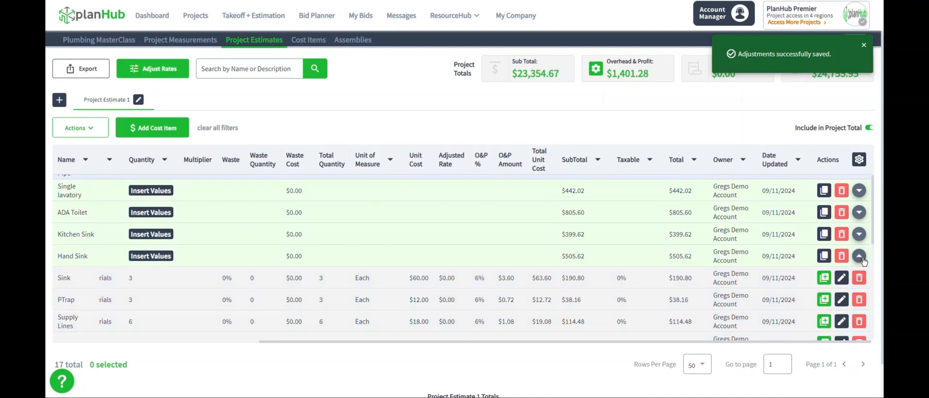
scroll(526, 229, "down", 2)
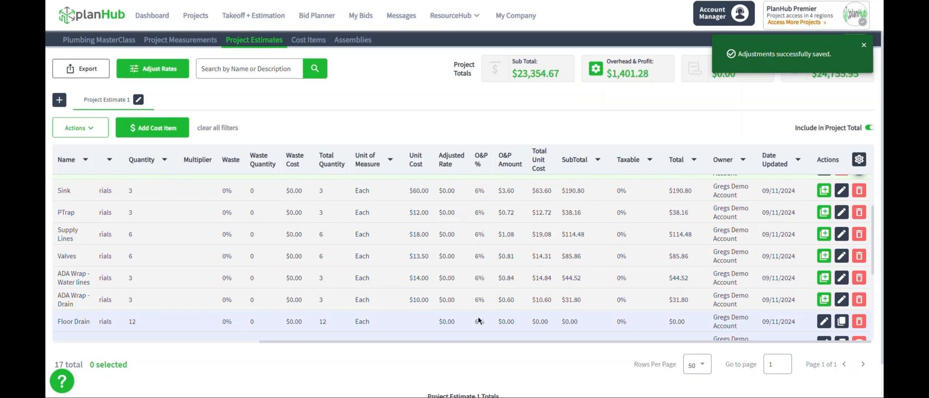
scroll(481, 257, "down", 2)
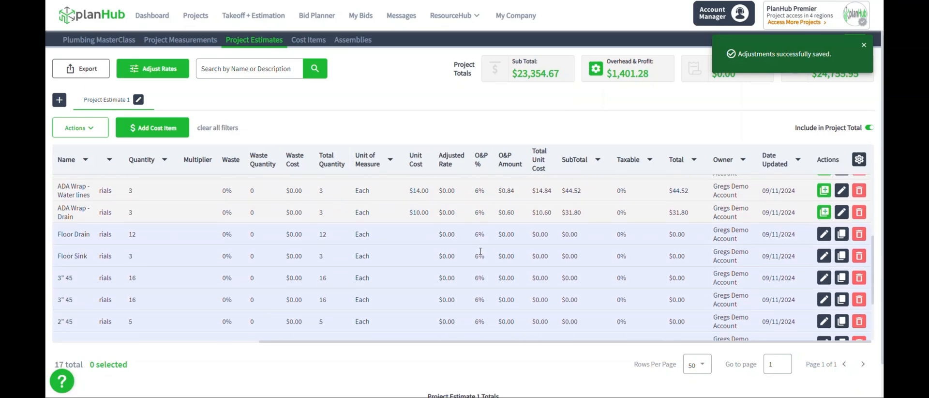
scroll(487, 316, "up", 5)
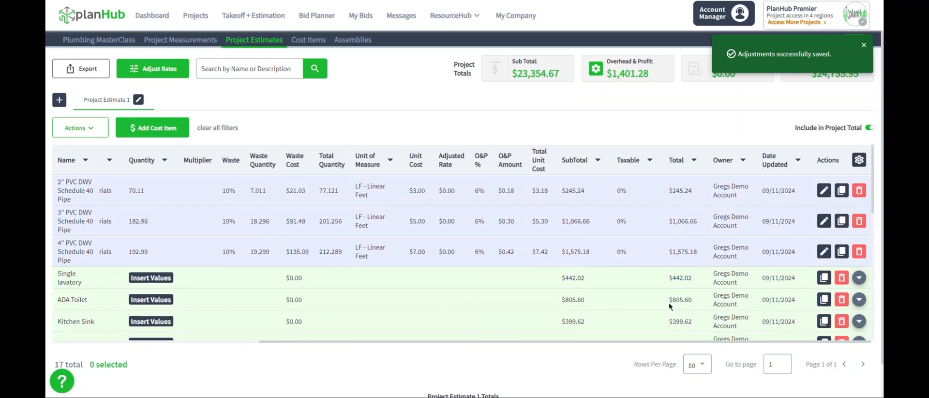
left_click(864, 44)
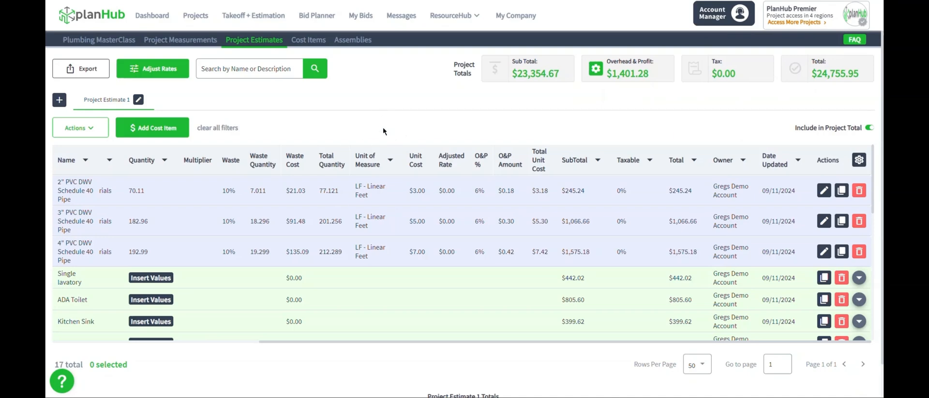
Step: Export Project Estimate 1 without hidden columns, download the file and open the workbook in Excel
left_click(100, 73)
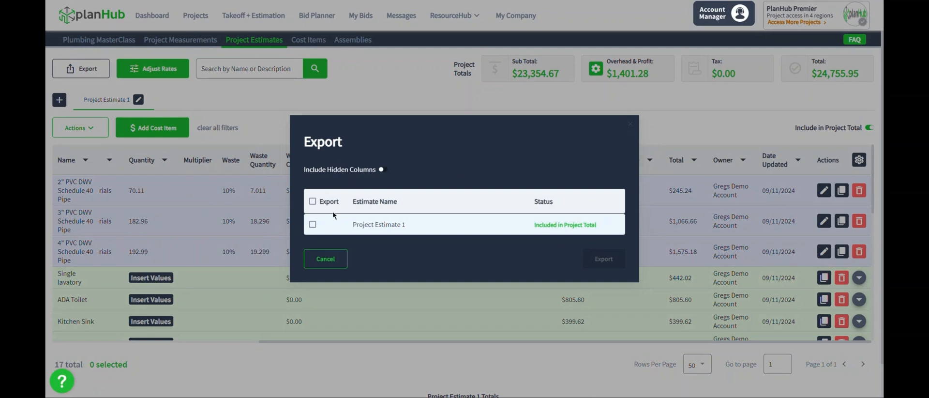
left_click(313, 201)
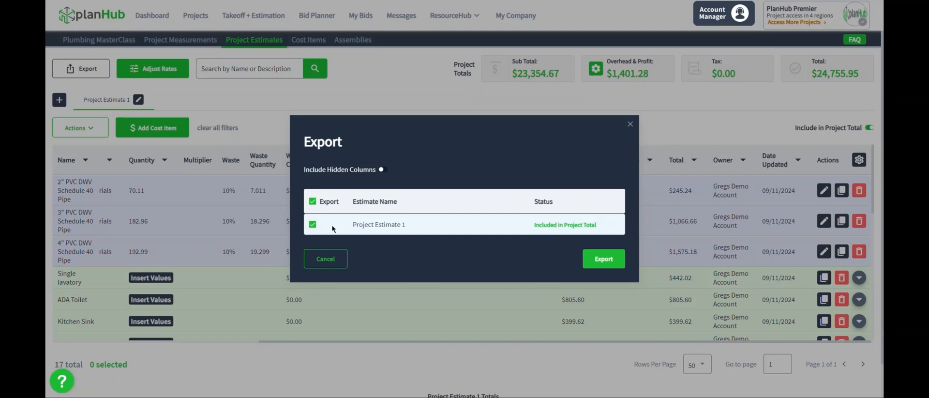
left_click(601, 266)
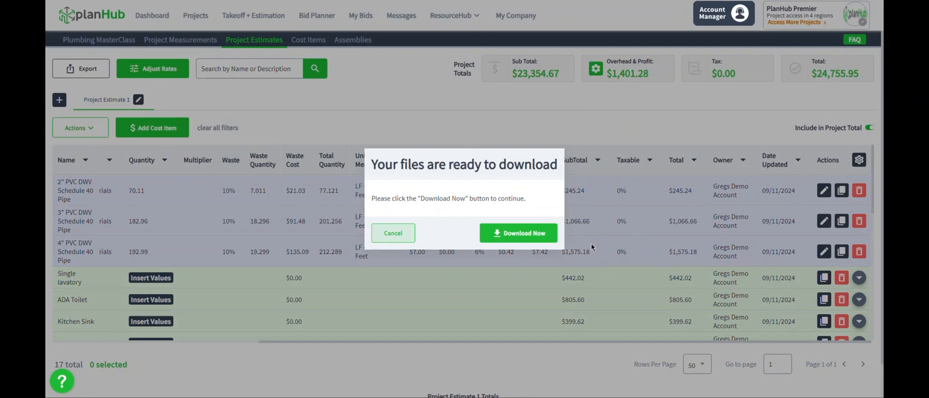
left_click(514, 235)
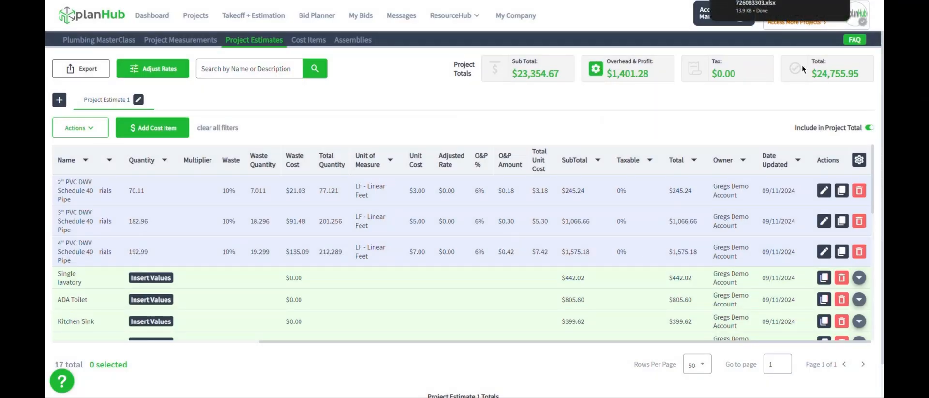
left_click(786, 7)
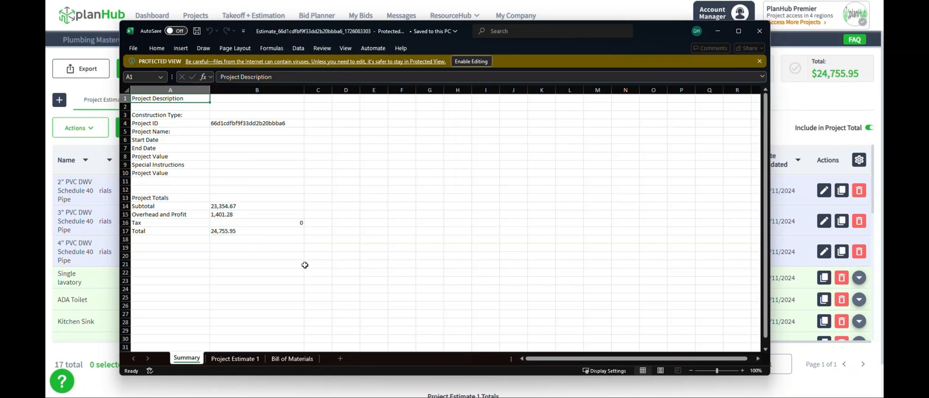
Step: Review the exported workbook's Project Estimate 1 sheet, from the pipe and Single lavatory rows to the totals, and open the Bill of Materials sheet
left_click(236, 360)
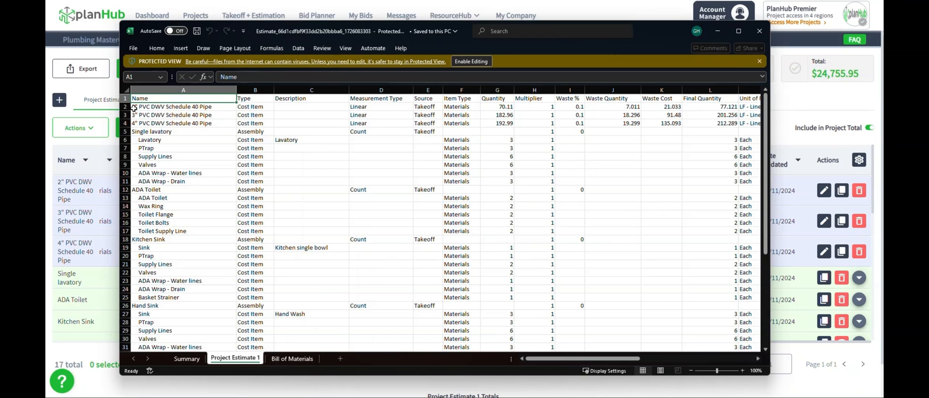
left_click_drag(125, 107, 130, 130)
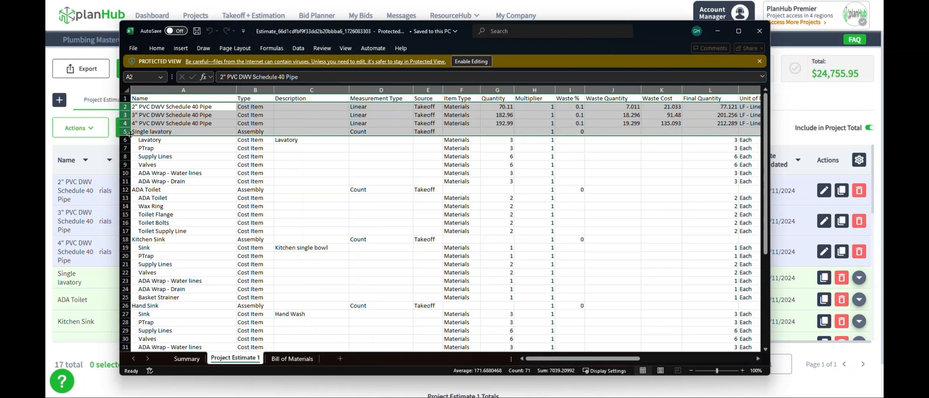
left_click(124, 132)
left_click_drag(125, 131, 126, 181)
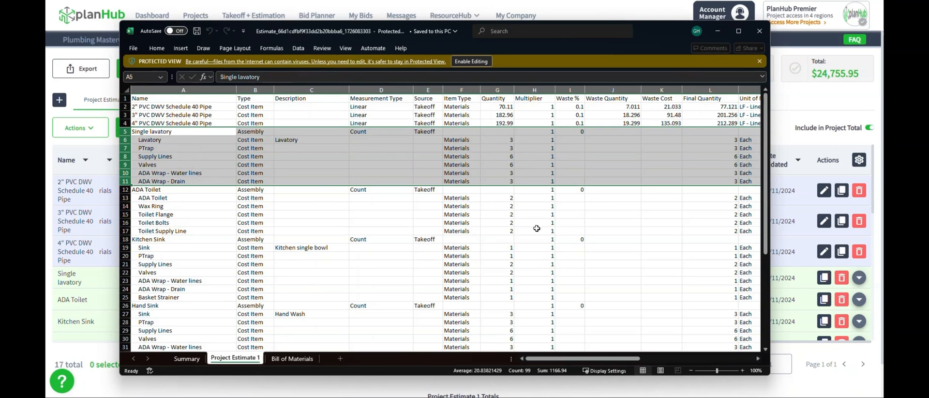
scroll(507, 284, "down", 3)
scroll(508, 283, "down", 3)
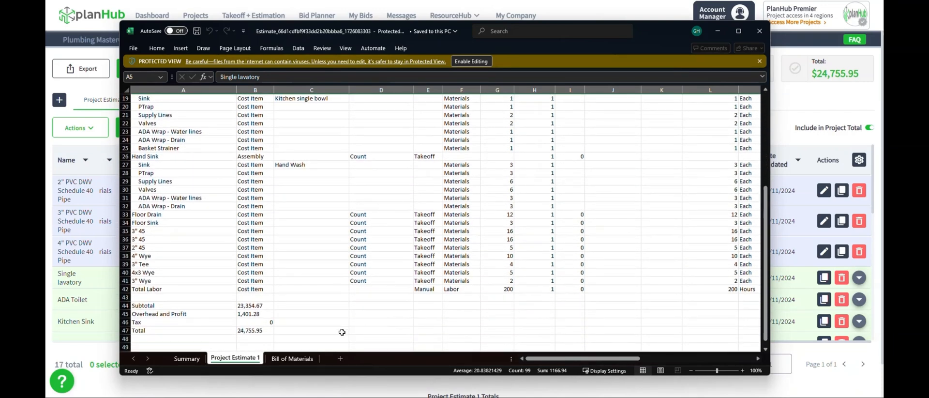
left_click(301, 362)
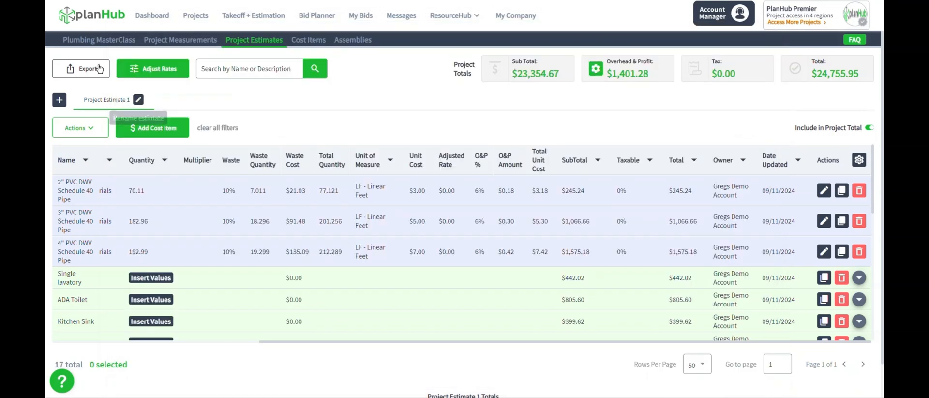
Step: Return to the Plumbing MasterClass takeoff in PlanHub, download the marked-up floor plan as a PNG, view the image and close it
left_click(105, 42)
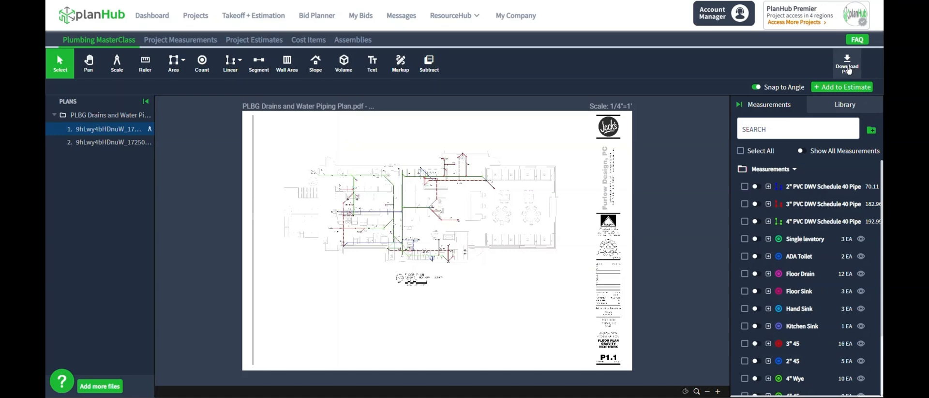
left_click(848, 71)
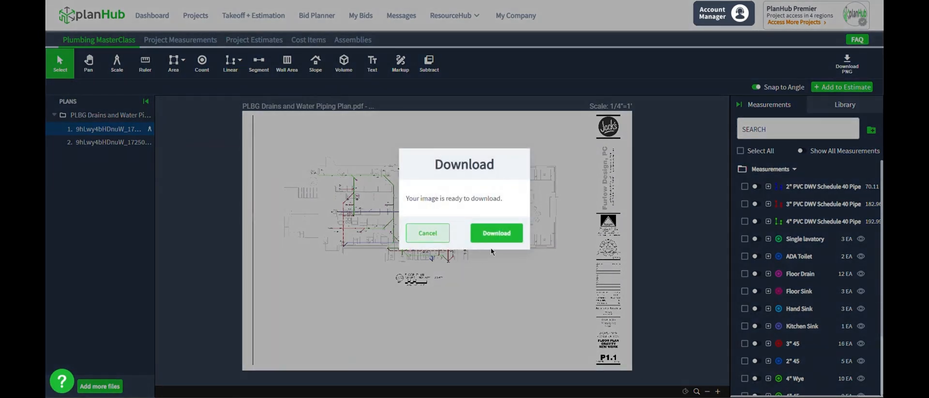
left_click(501, 233)
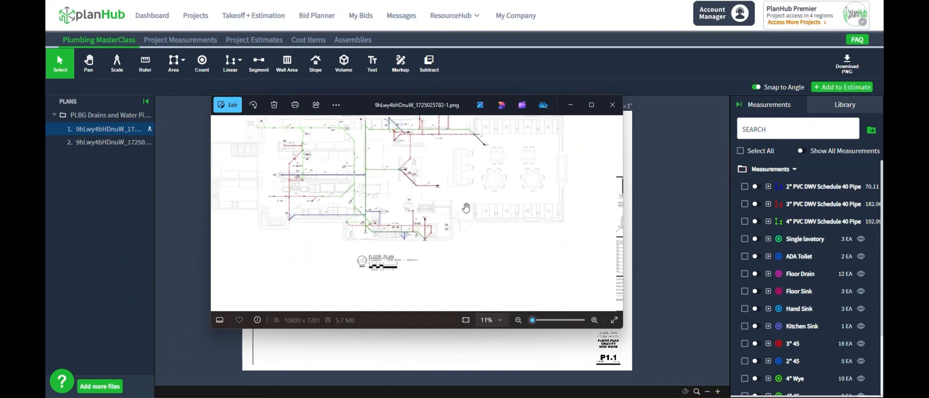
scroll(470, 194, "up", 1)
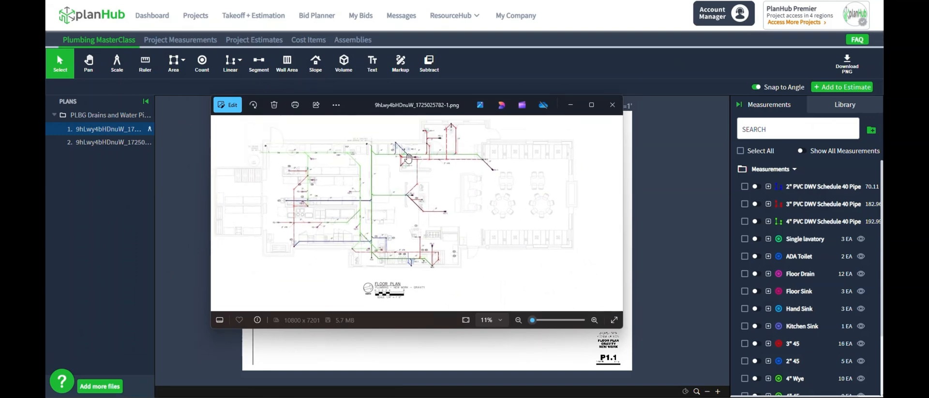
left_click(612, 105)
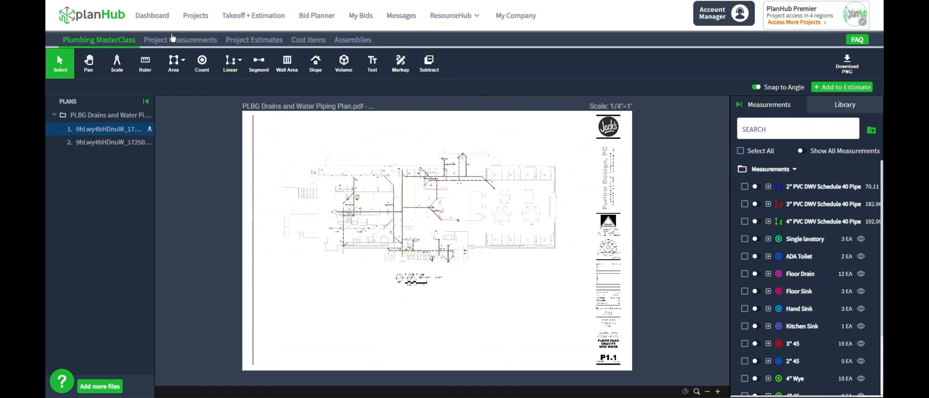
Step: Export the project measurements and open the downloaded summary file in Excel
left_click(173, 39)
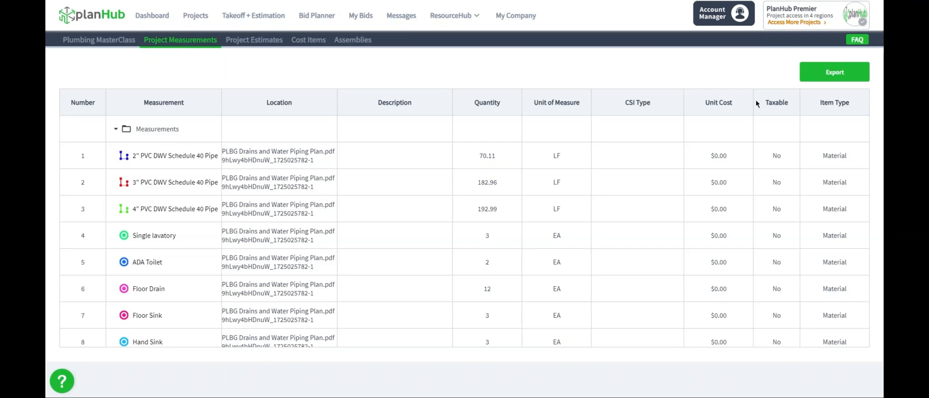
left_click(836, 82)
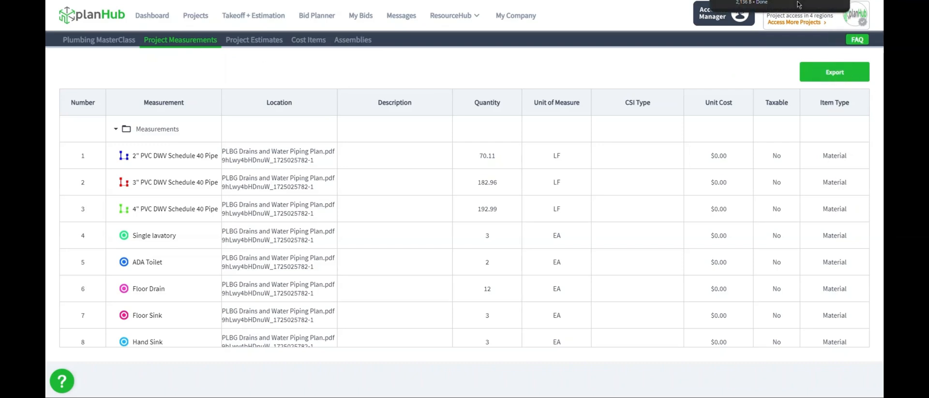
left_click(803, 3)
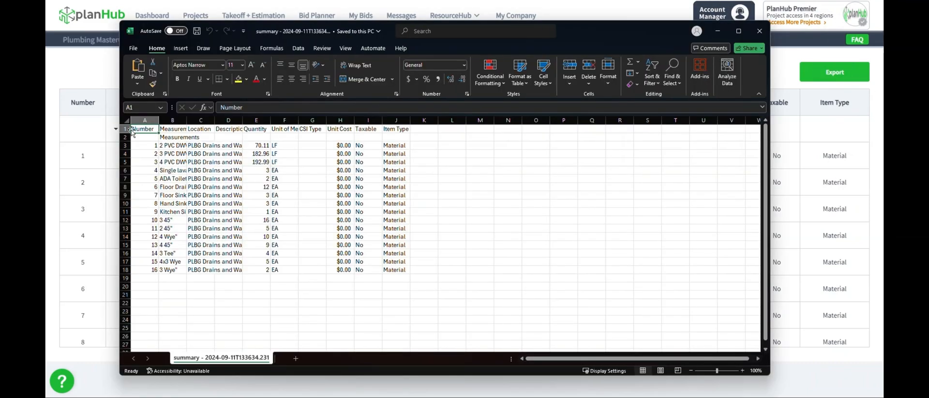
Step: Fit all columns of the measurement summary sheet to their contents and clear the selection
left_click(128, 119)
double_click(158, 120)
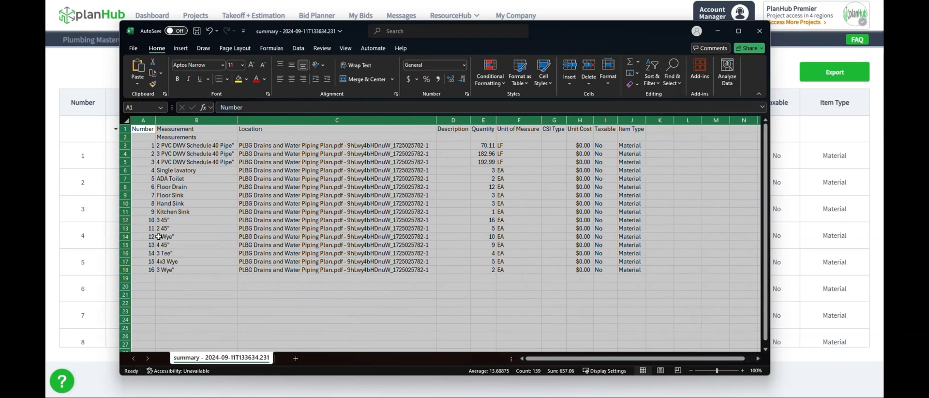
left_click(142, 278)
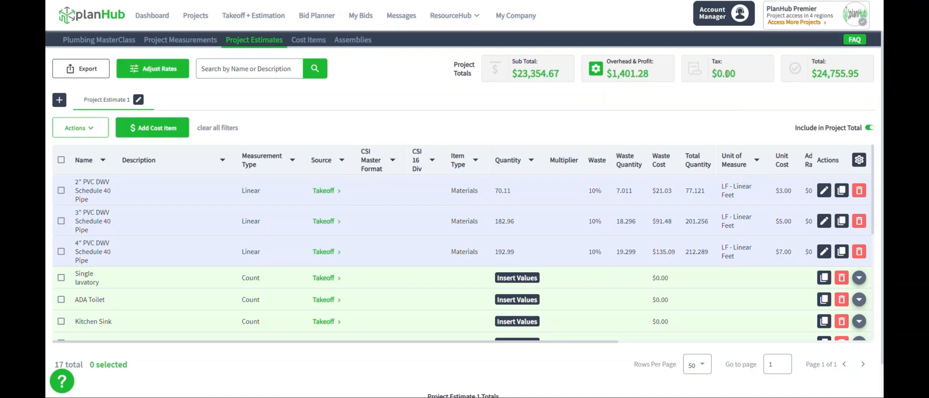
Step: Return to Project Estimate 1 in PlanHub and show the account manager's contact details
left_click(720, 19)
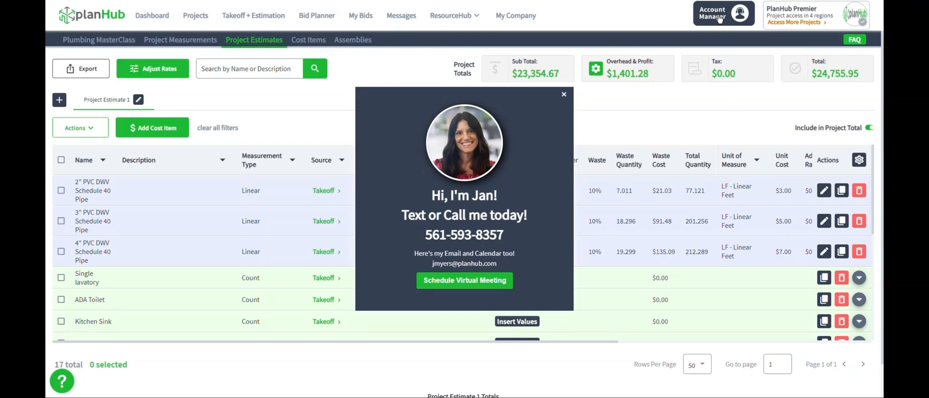